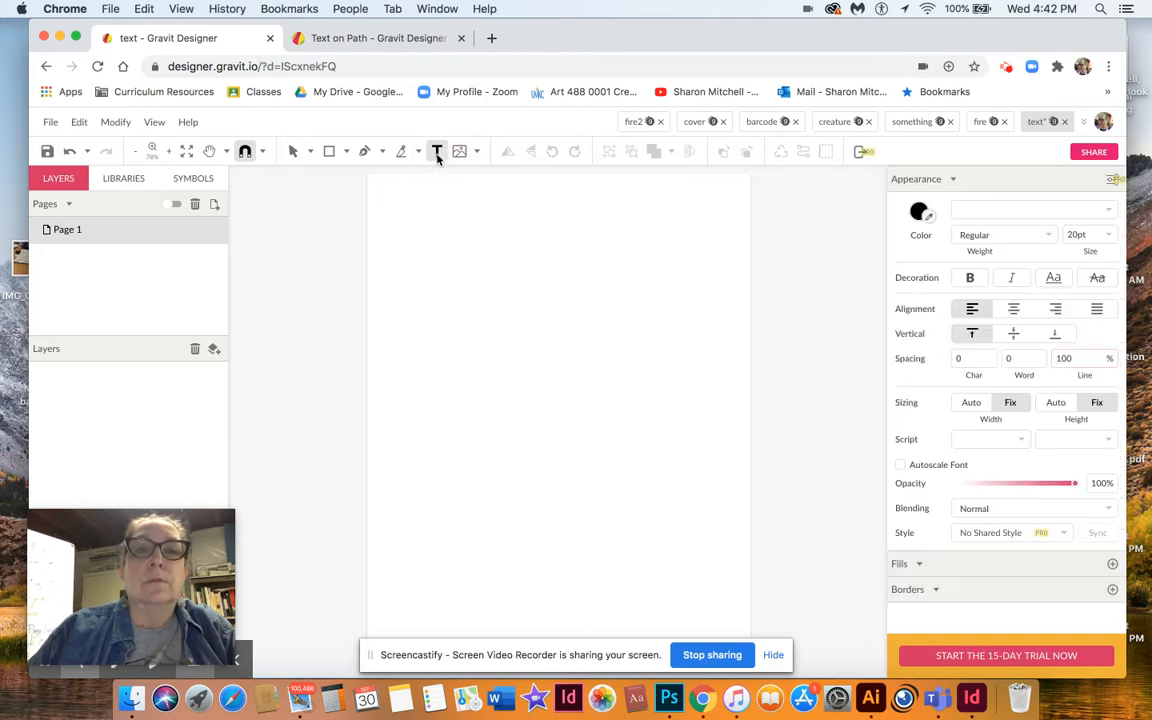
Create a text box on the page reading "Type some text".
left_click(425, 261)
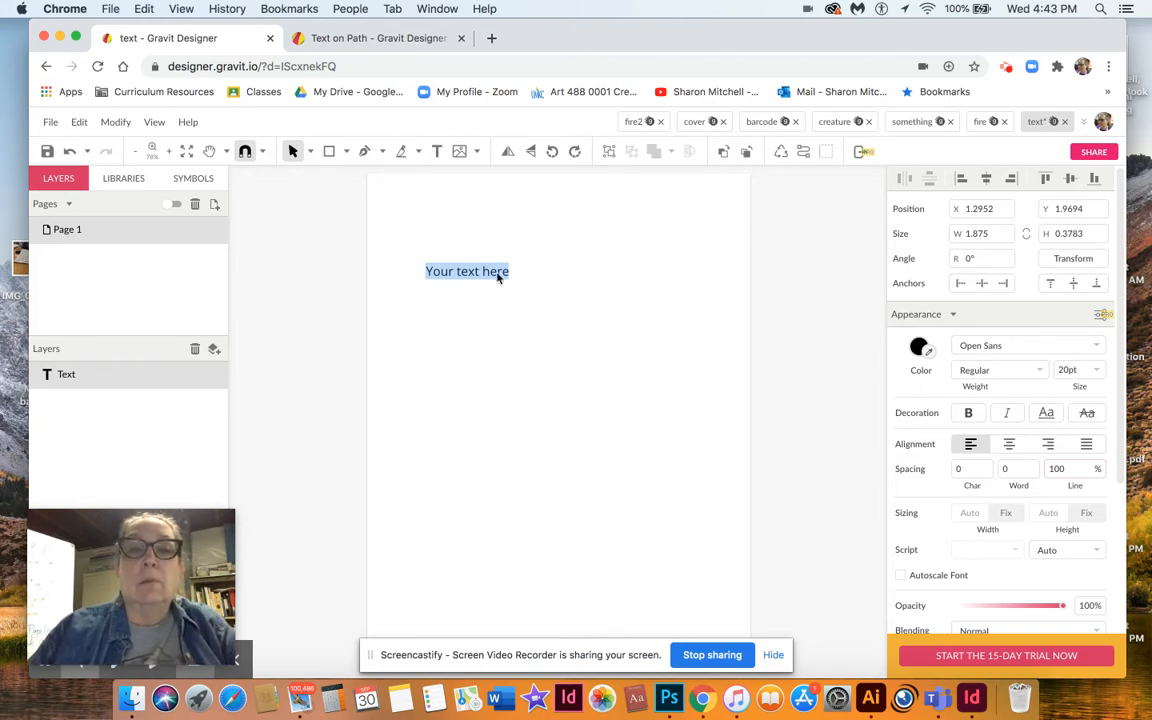
type("Type ")
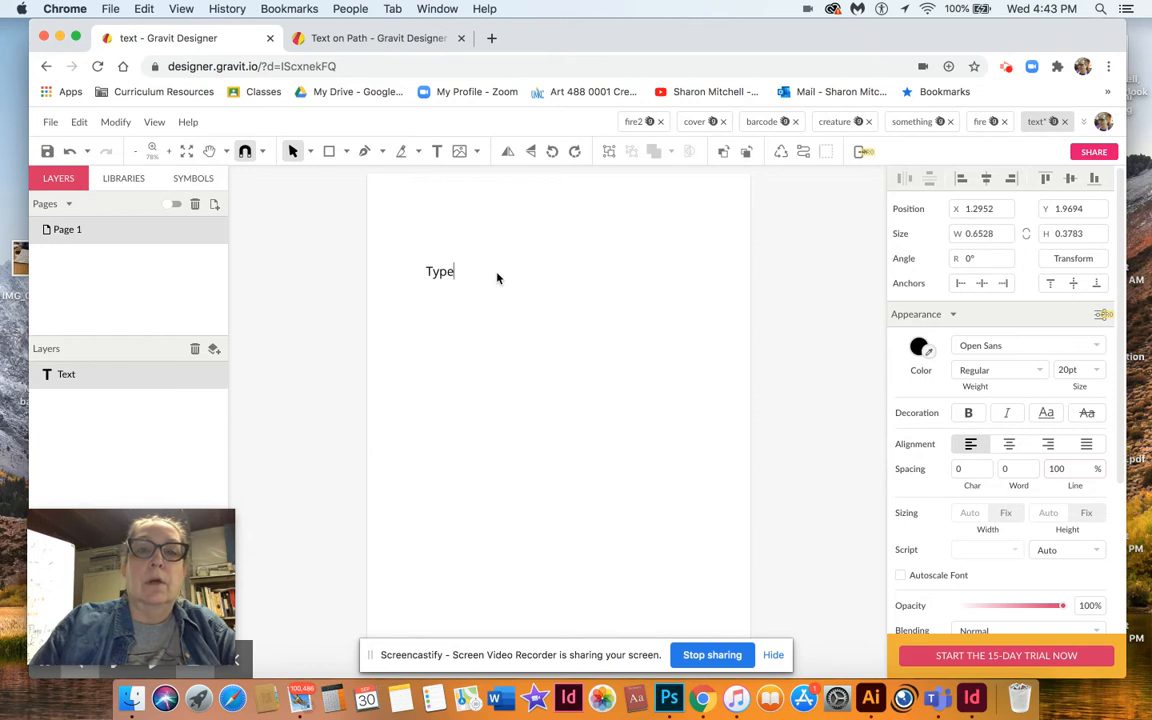
type("some text")
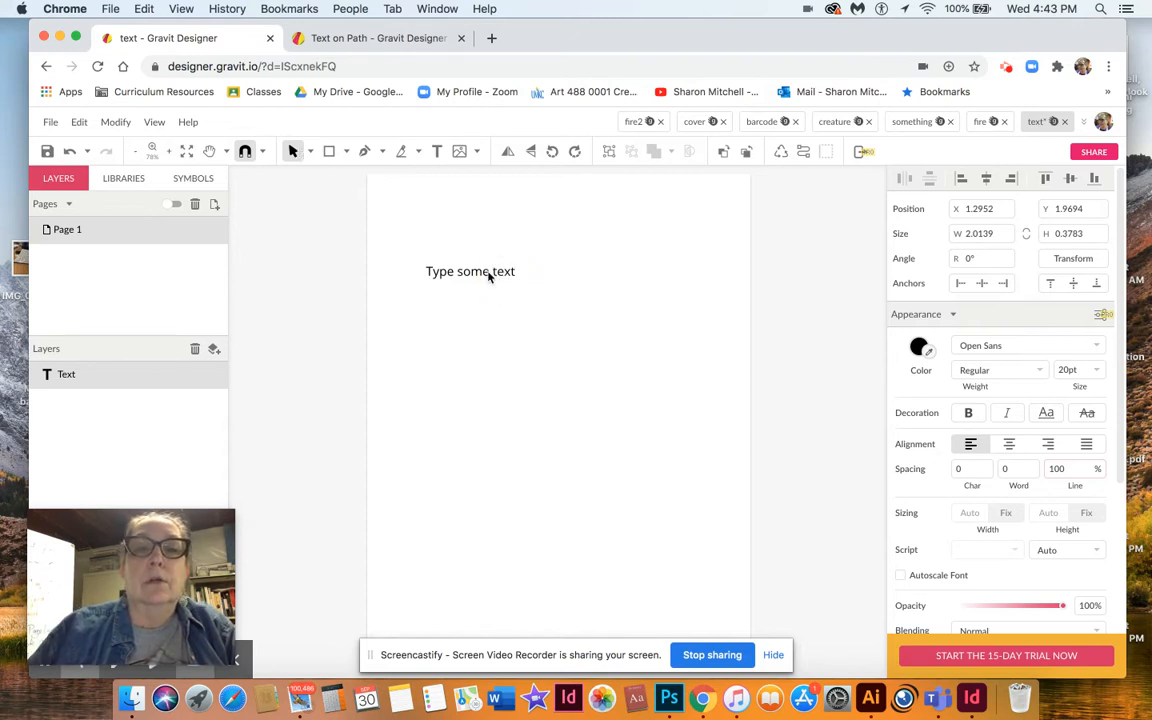
Select the text box with the Pointer tool and move it up and left near the page's top.
left_click(310, 151)
left_click(325, 177)
left_click_drag(430, 272, 493, 272)
left_click(537, 307)
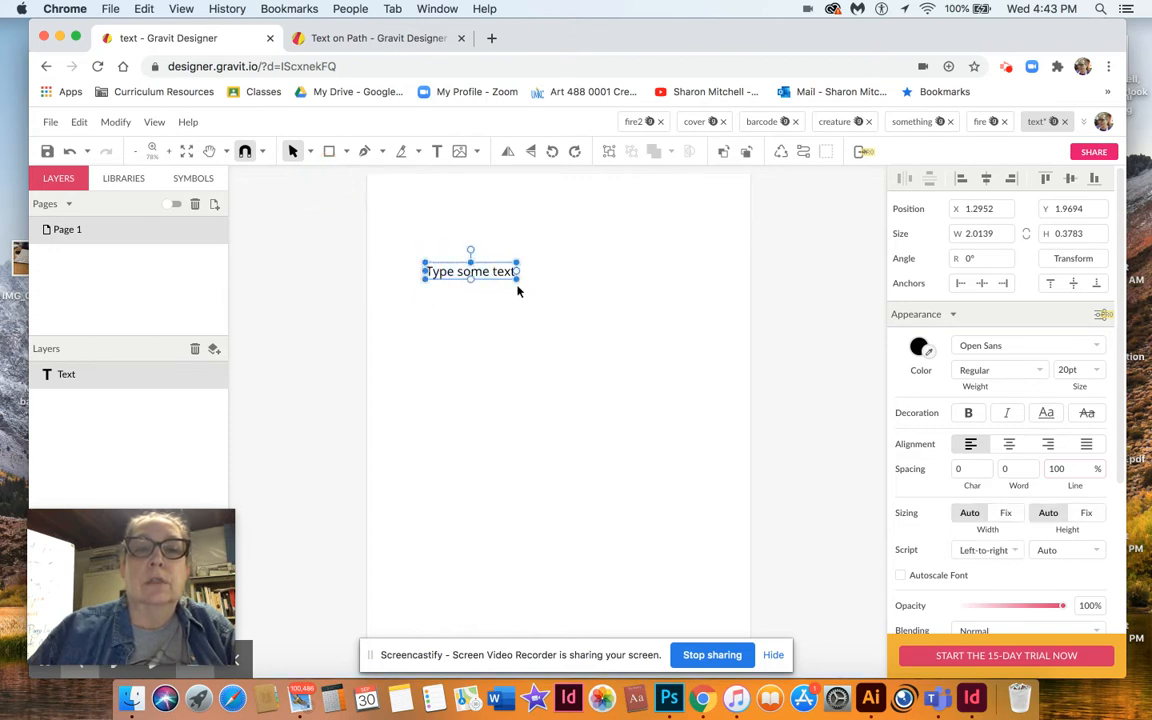
left_click_drag(484, 270, 432, 238)
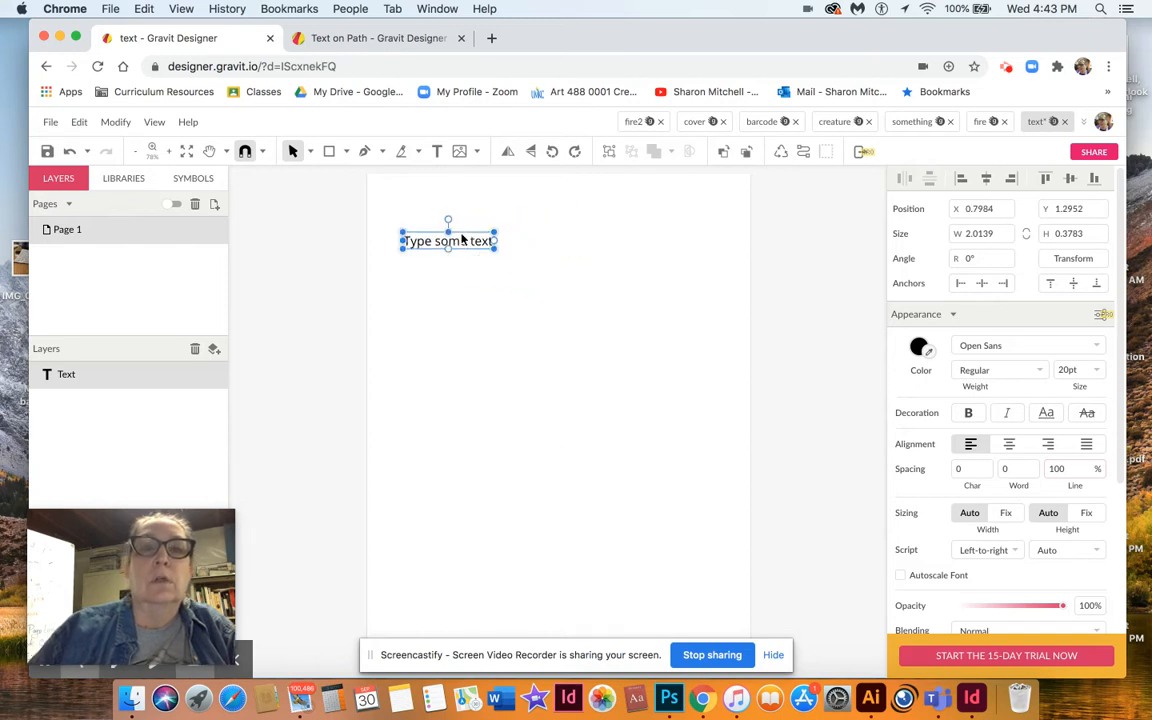
Select all the text and change its font to Oleo Script.
left_click(437, 151)
left_click(490, 242)
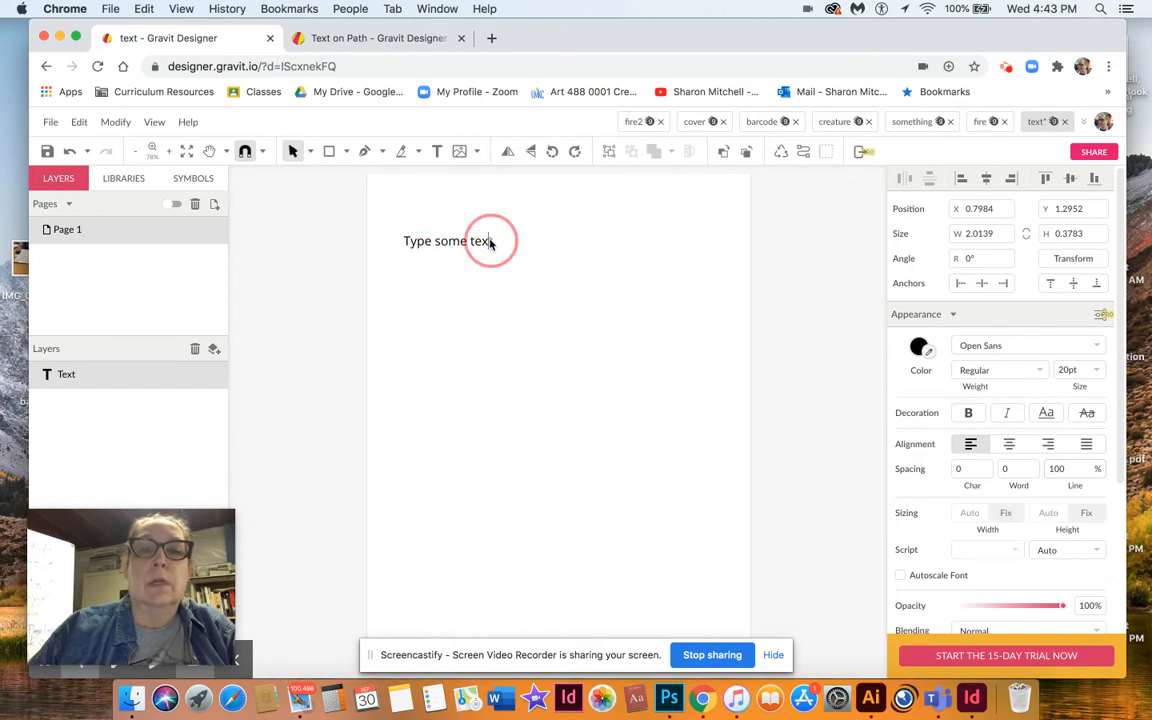
left_click_drag(490, 242, 399, 237)
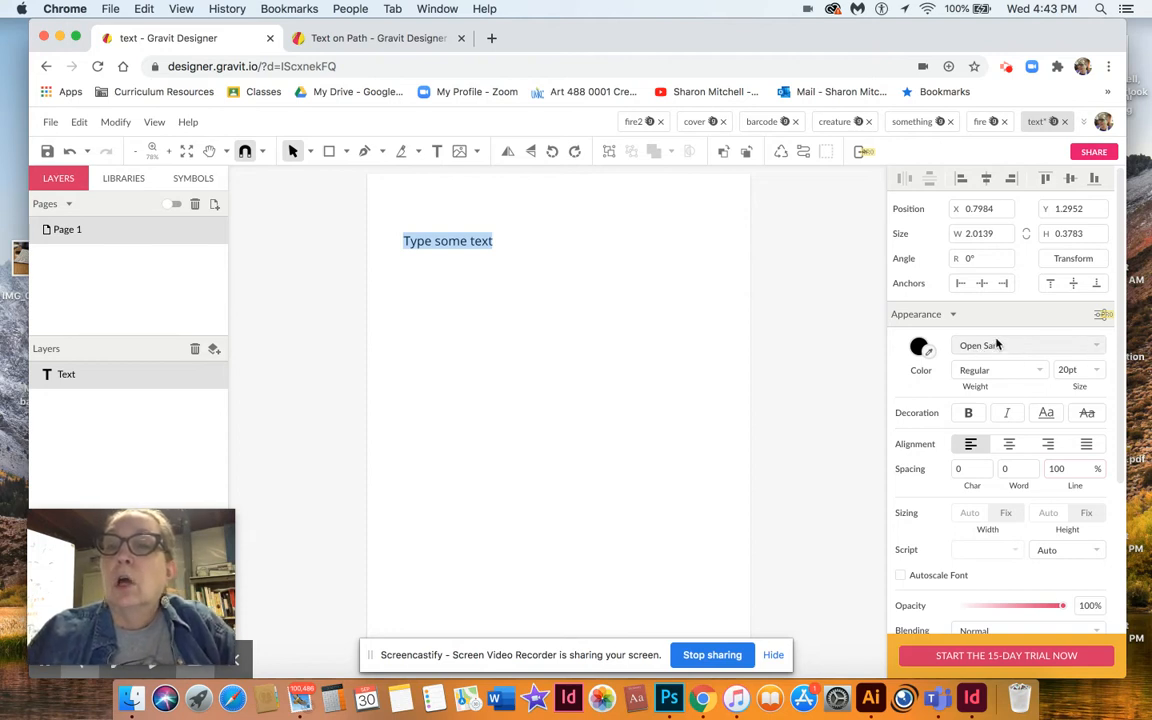
left_click(1095, 344)
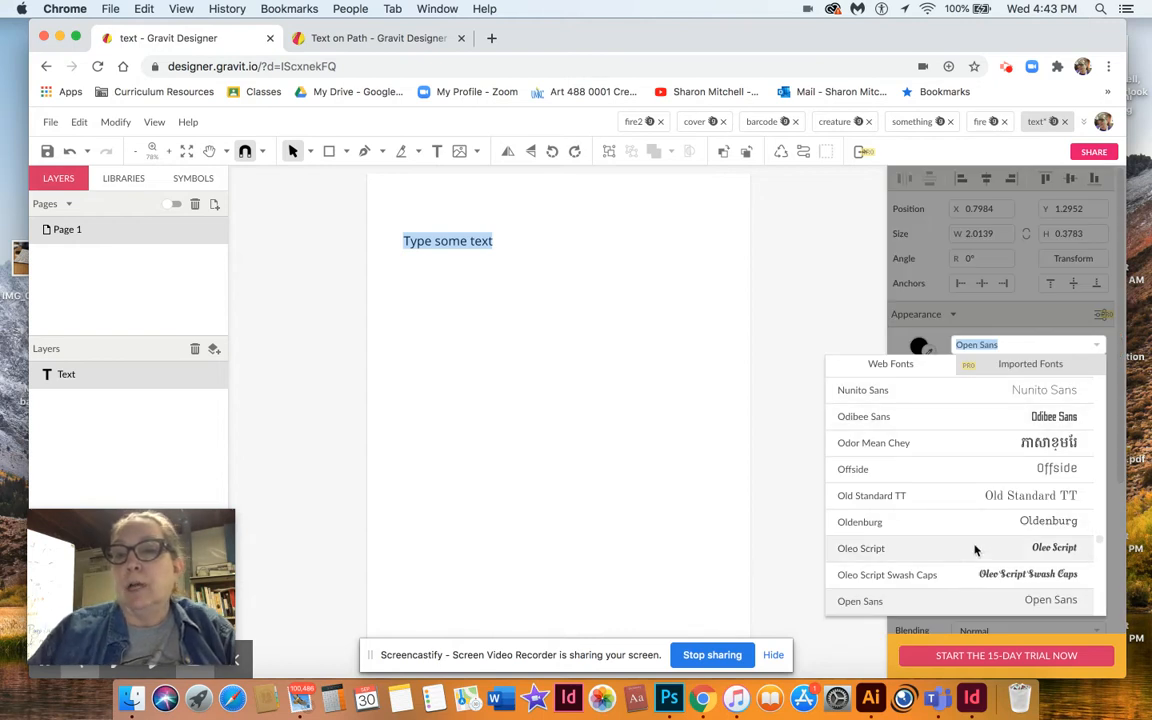
left_click(977, 552)
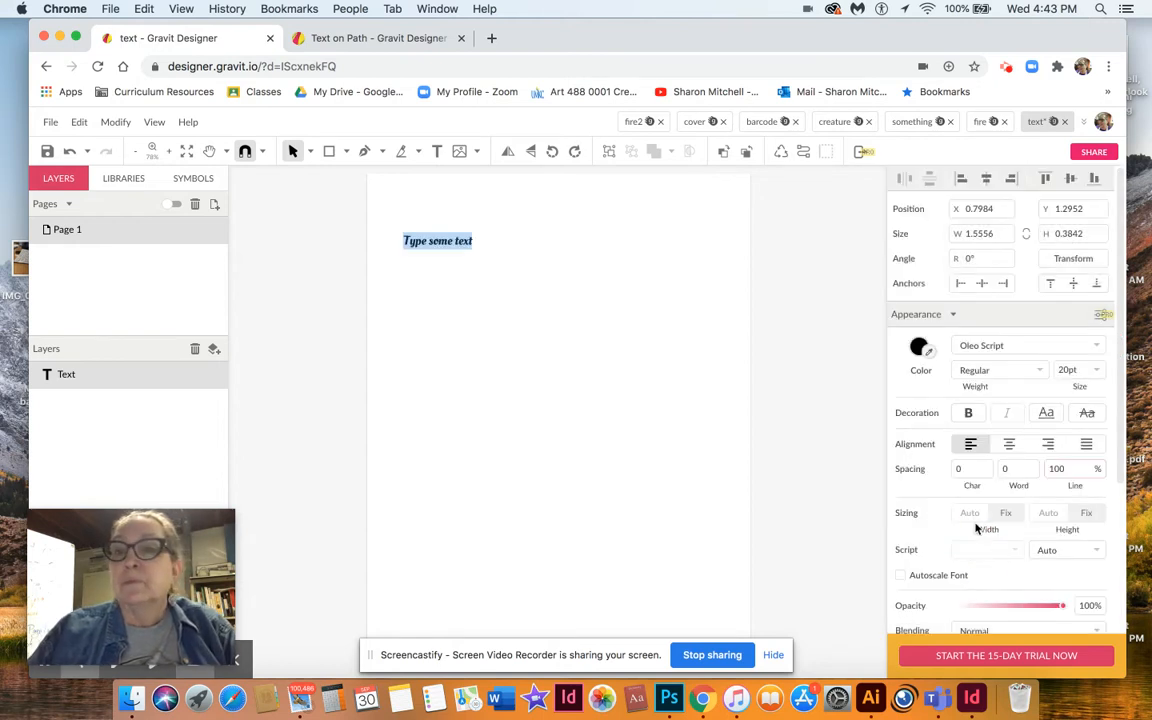
Set the text's font size to 85 pt.
left_click(1097, 369)
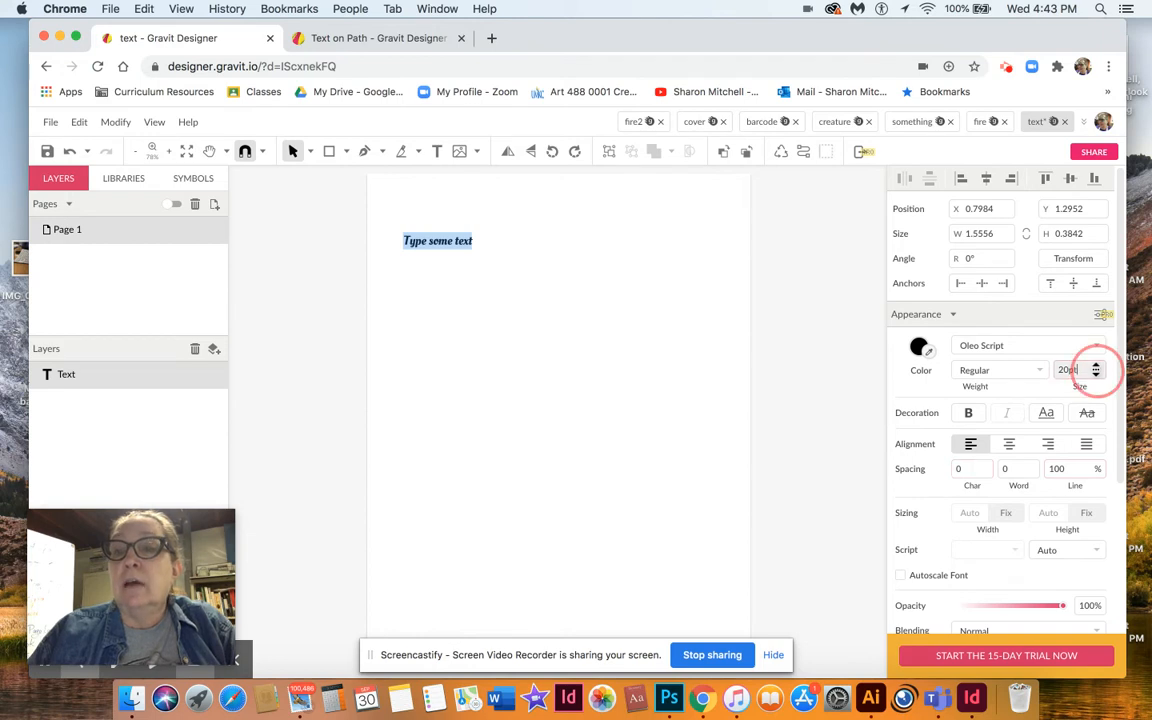
scroll(1100, 391, "down", 5)
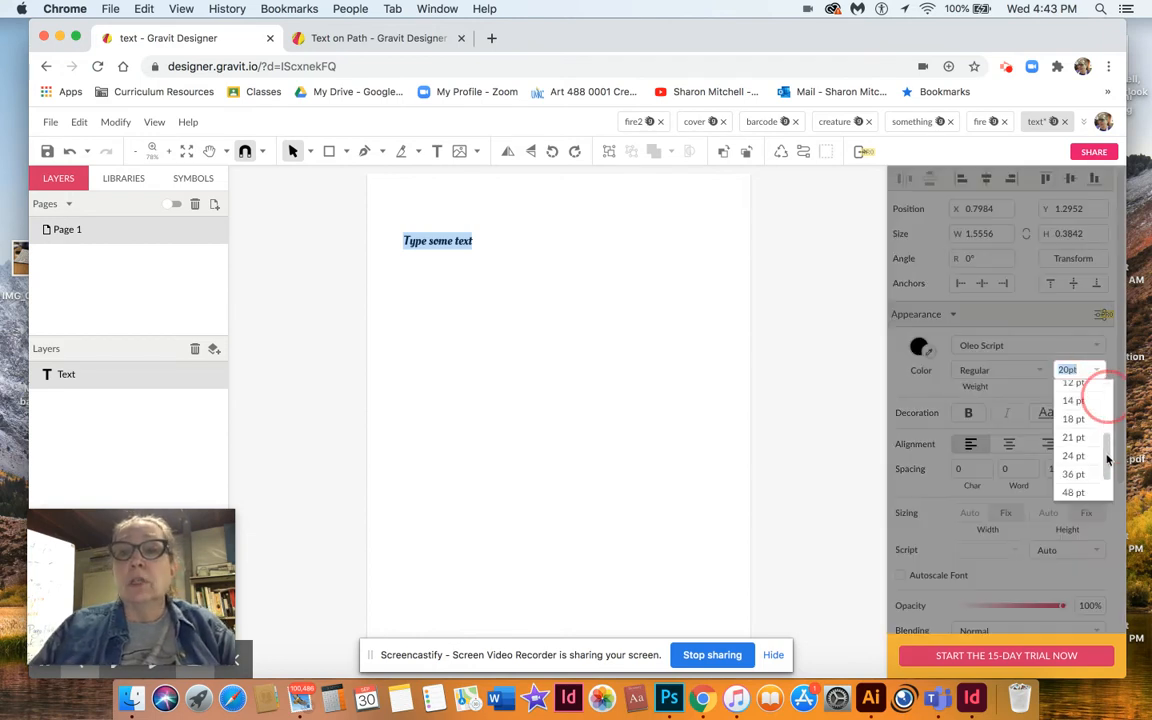
left_click(1072, 490)
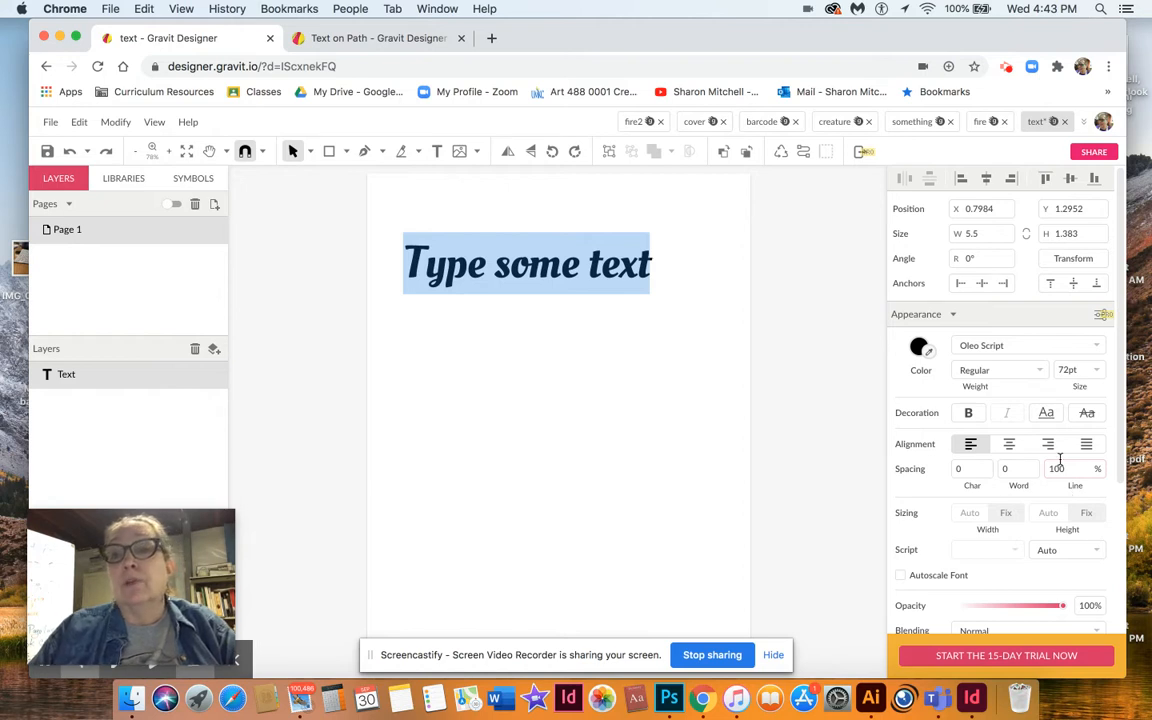
left_click(1073, 369)
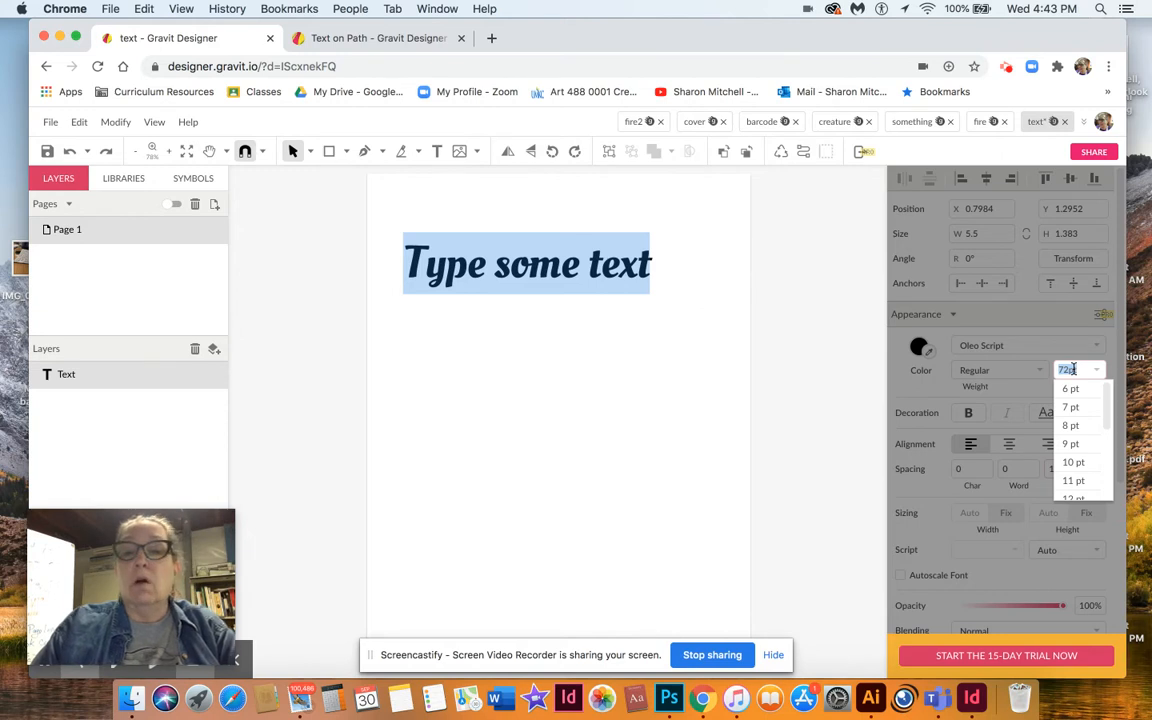
type("85")
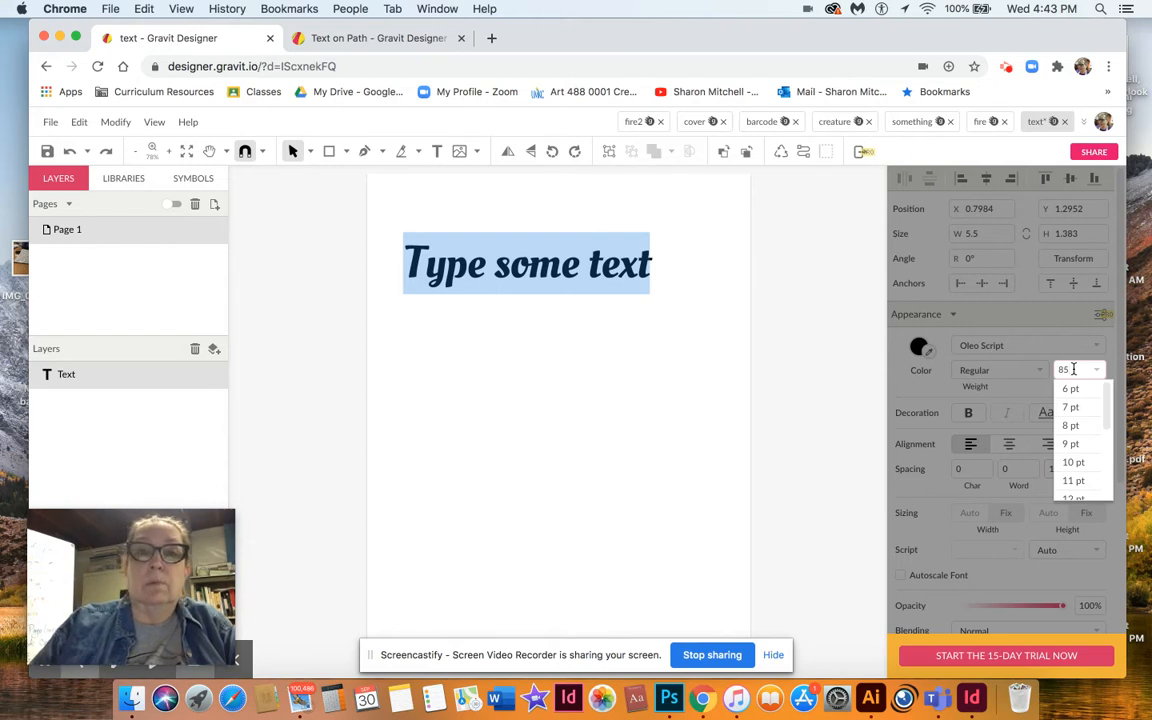
key("Return")
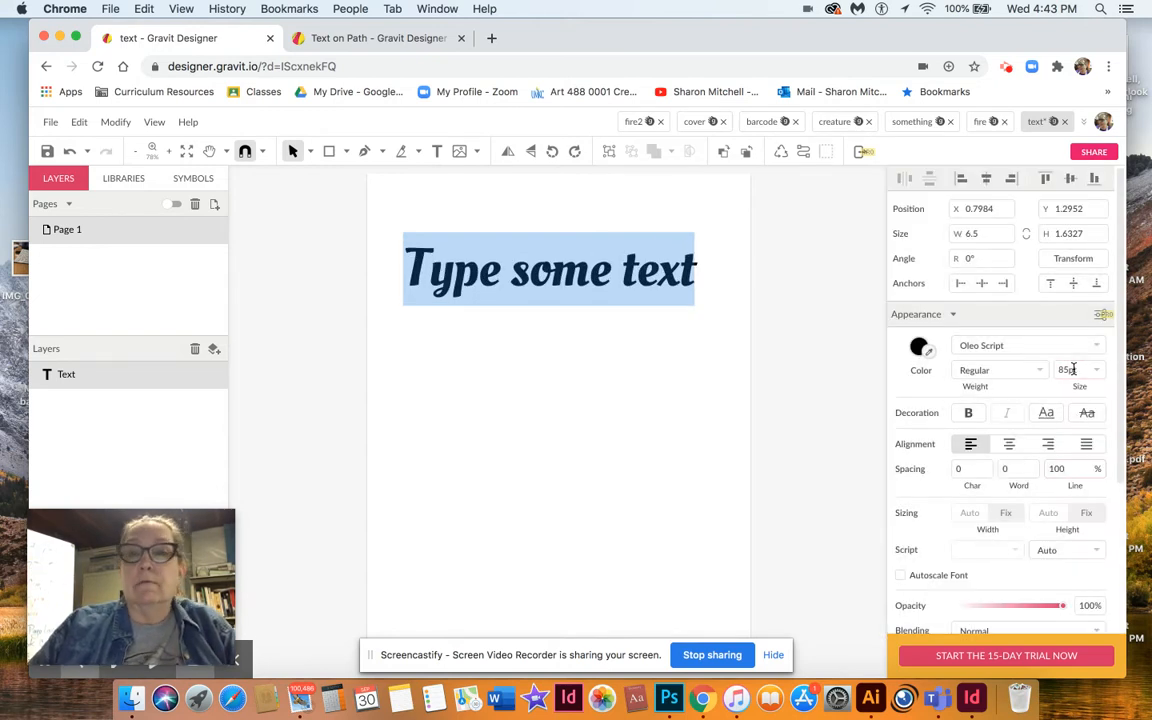
Reselect all the text and change its color to red (#CA1414).
left_click(674, 281)
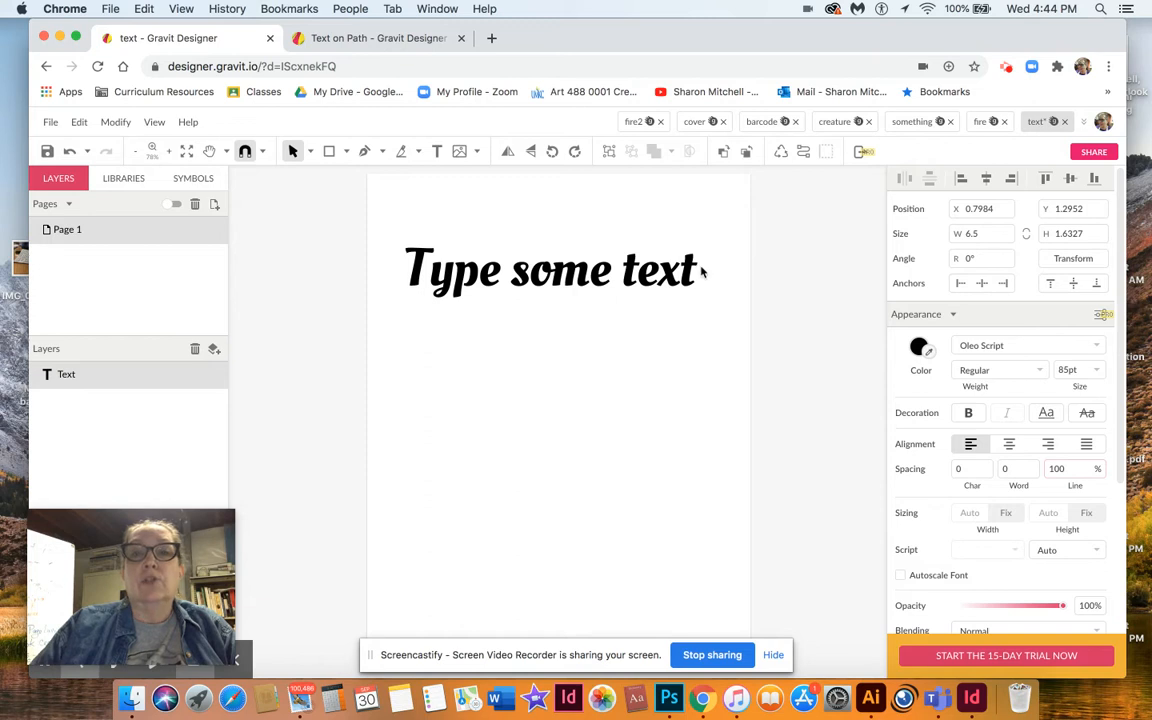
left_click(697, 272)
left_click_drag(697, 272, 390, 283)
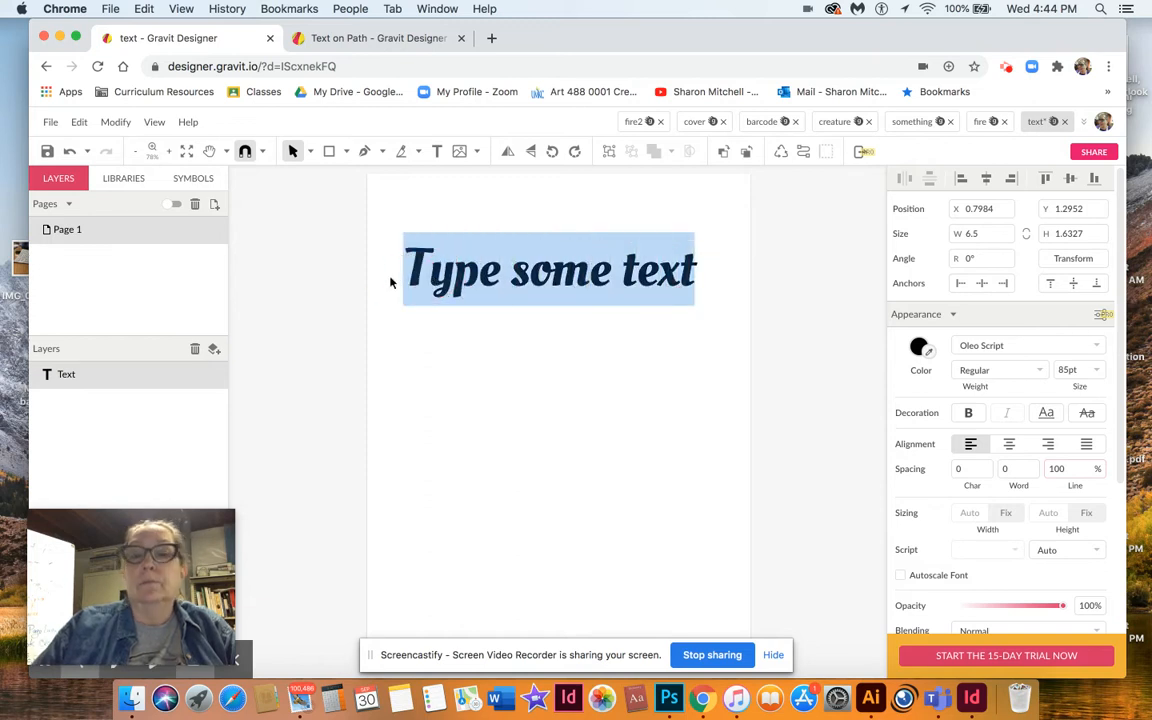
left_click(918, 346)
left_click(1084, 414)
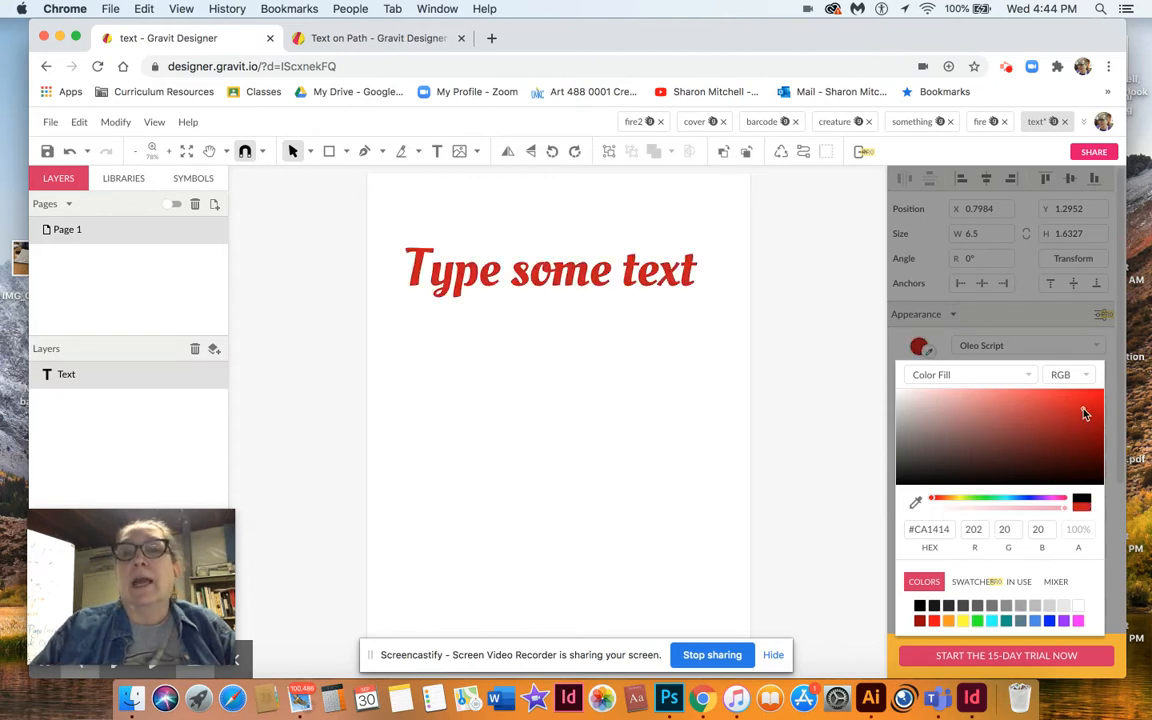
left_click(1028, 376)
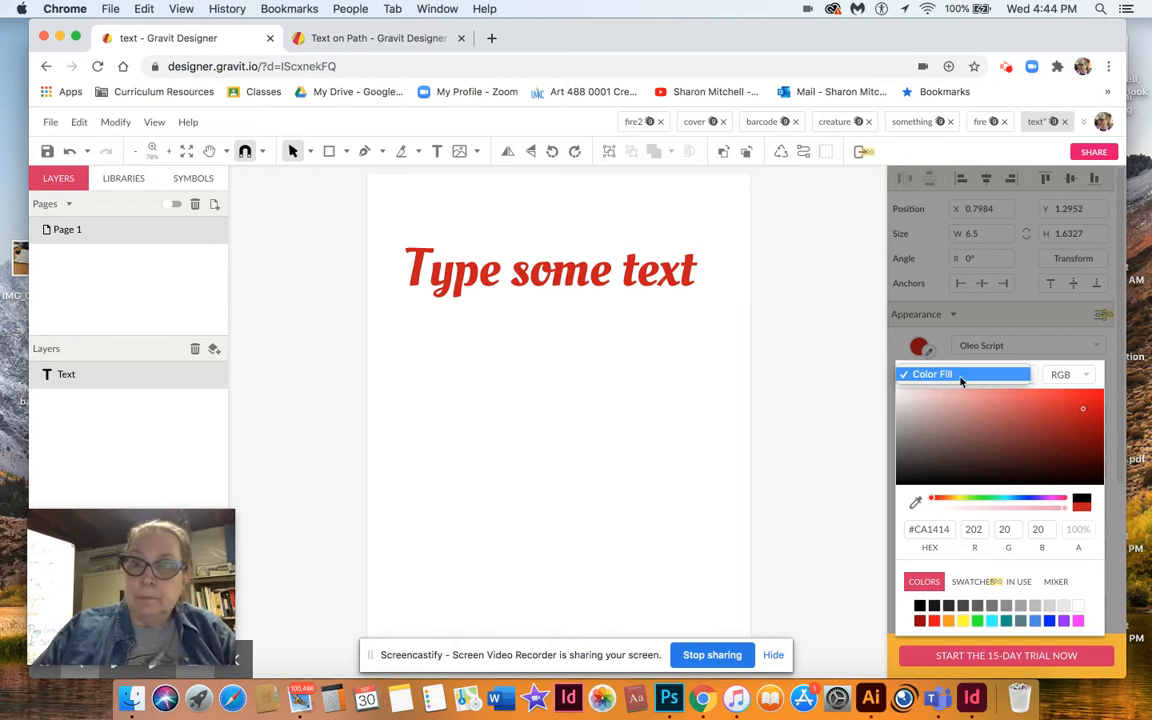
left_click(810, 368)
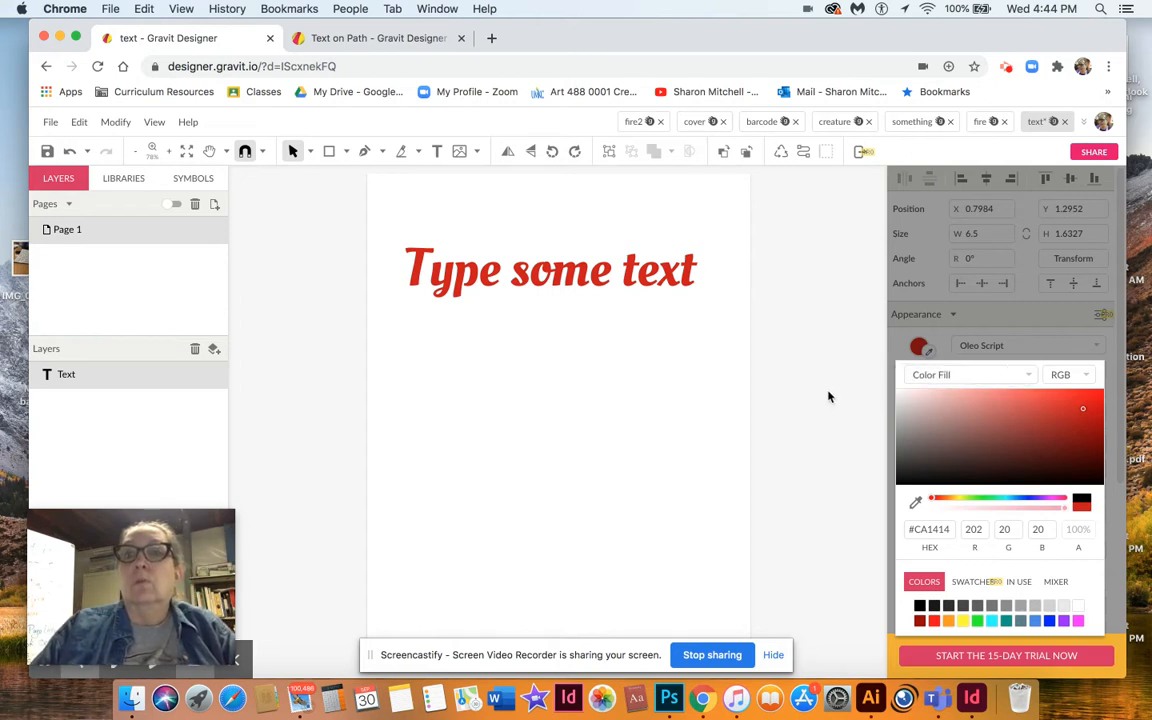
left_click(828, 397)
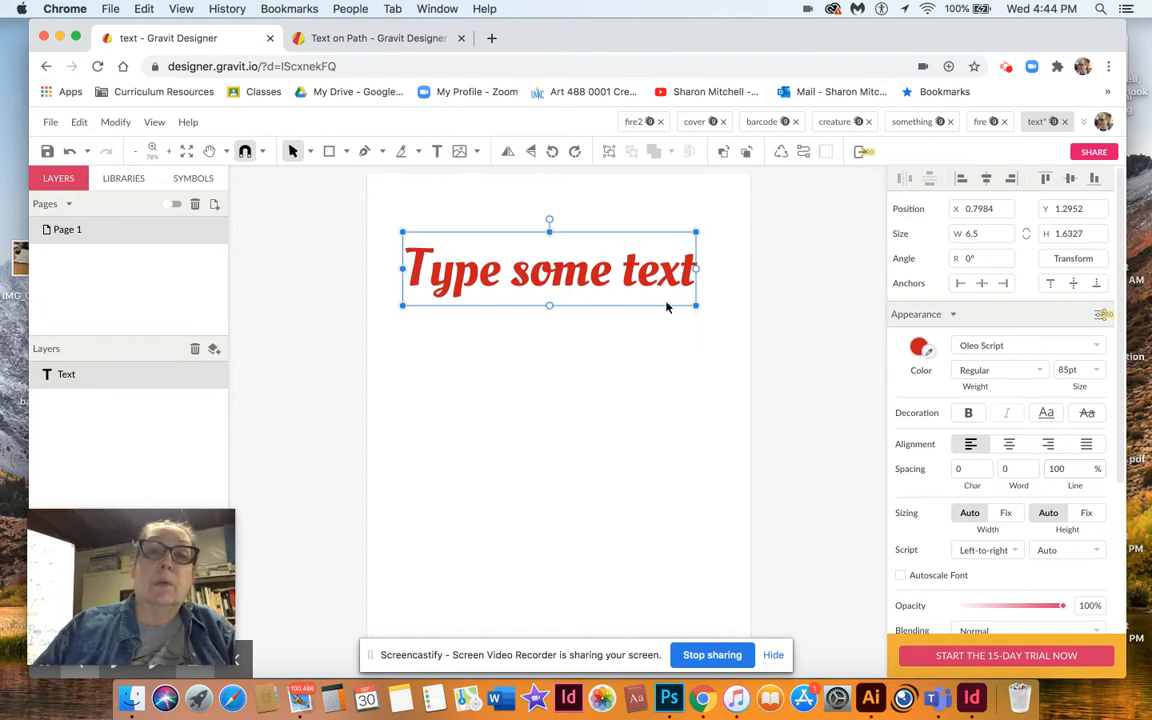
Move the text box slightly upward and convert the text to a path.
left_click_drag(675, 279, 677, 258)
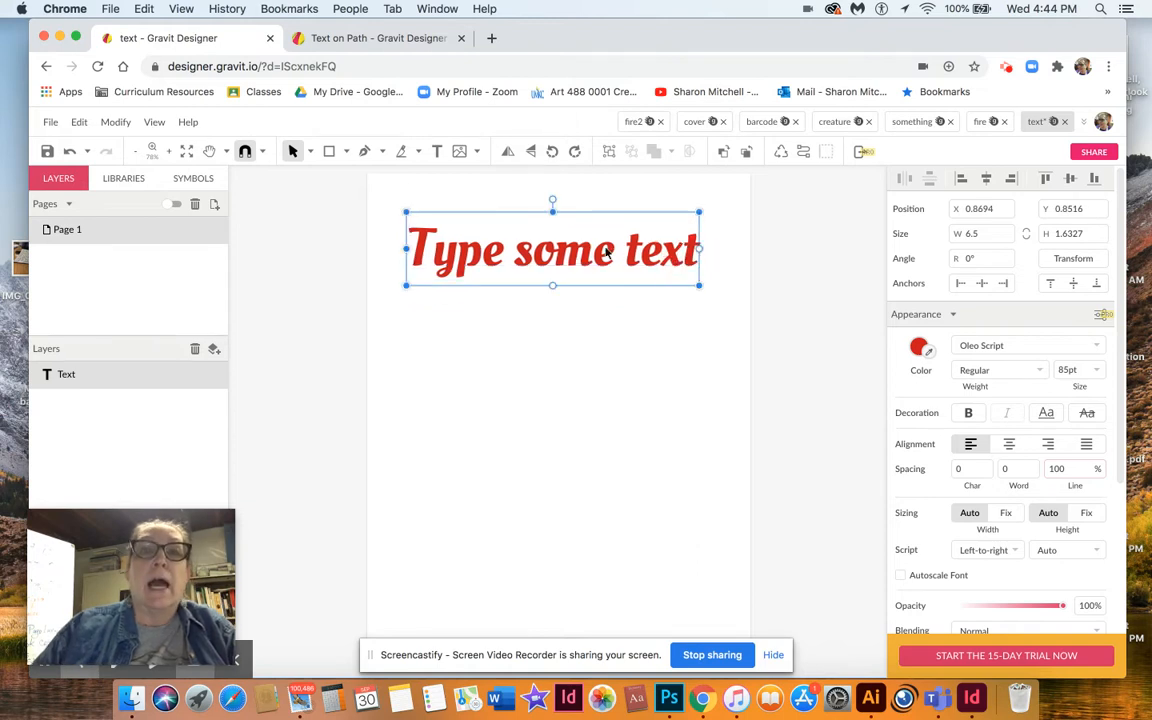
left_click(120, 123)
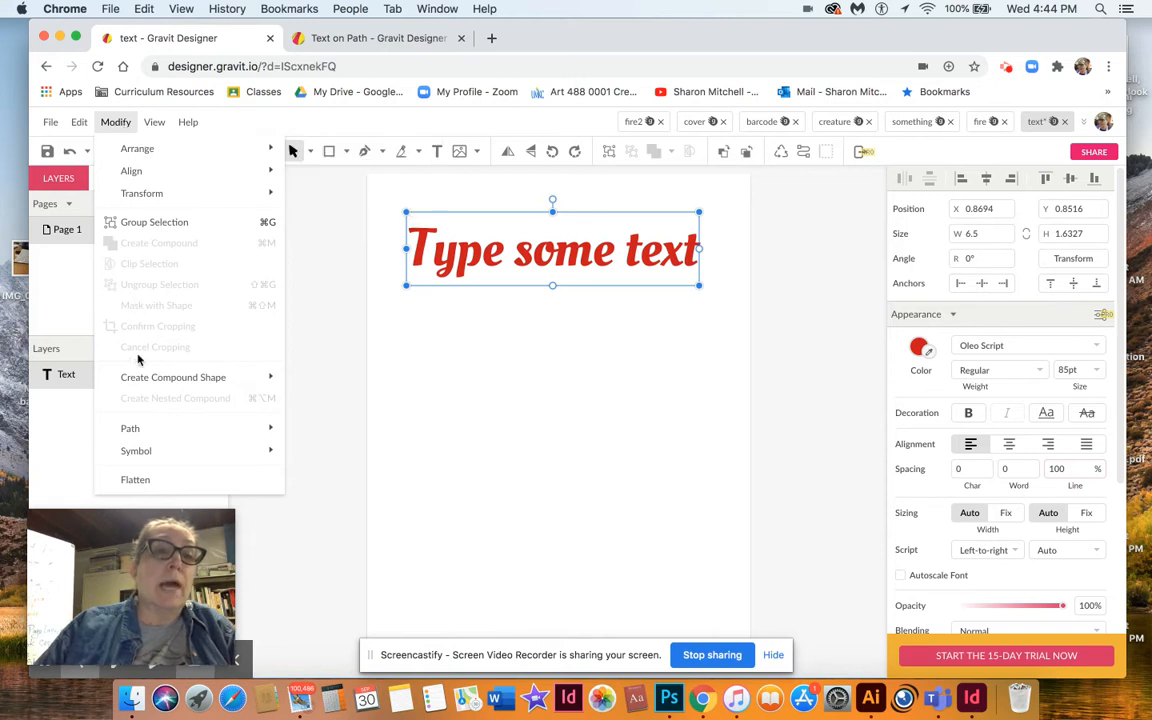
mouse_move(137, 428)
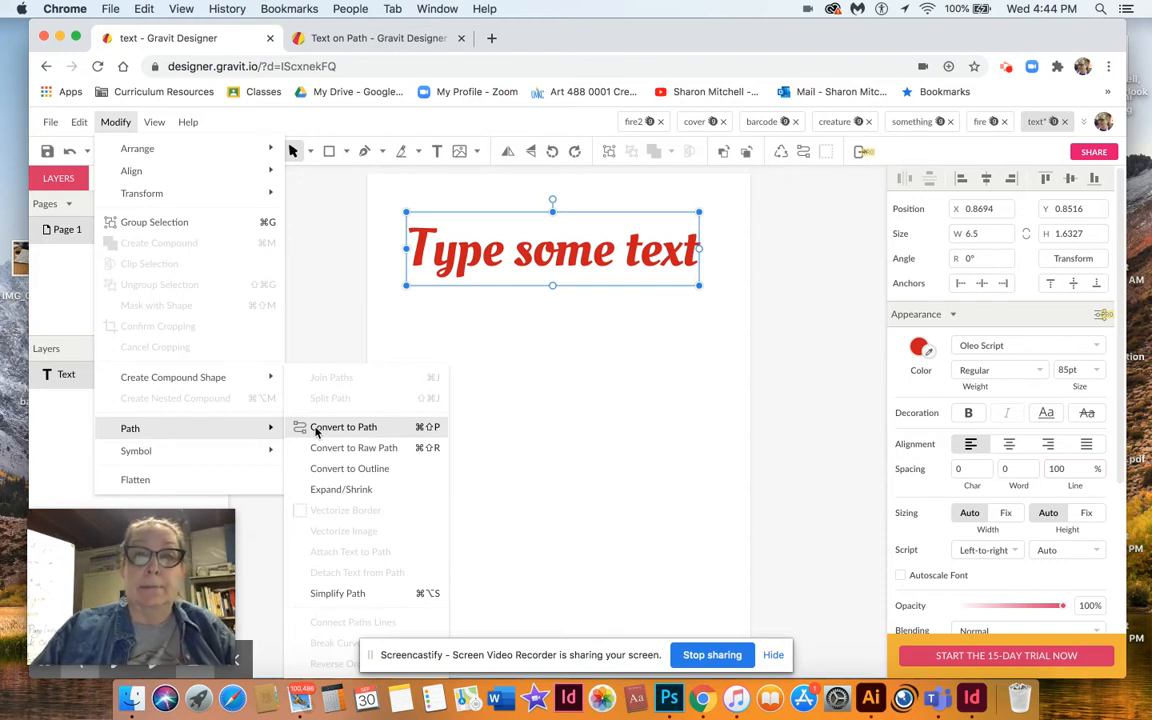
left_click(460, 264)
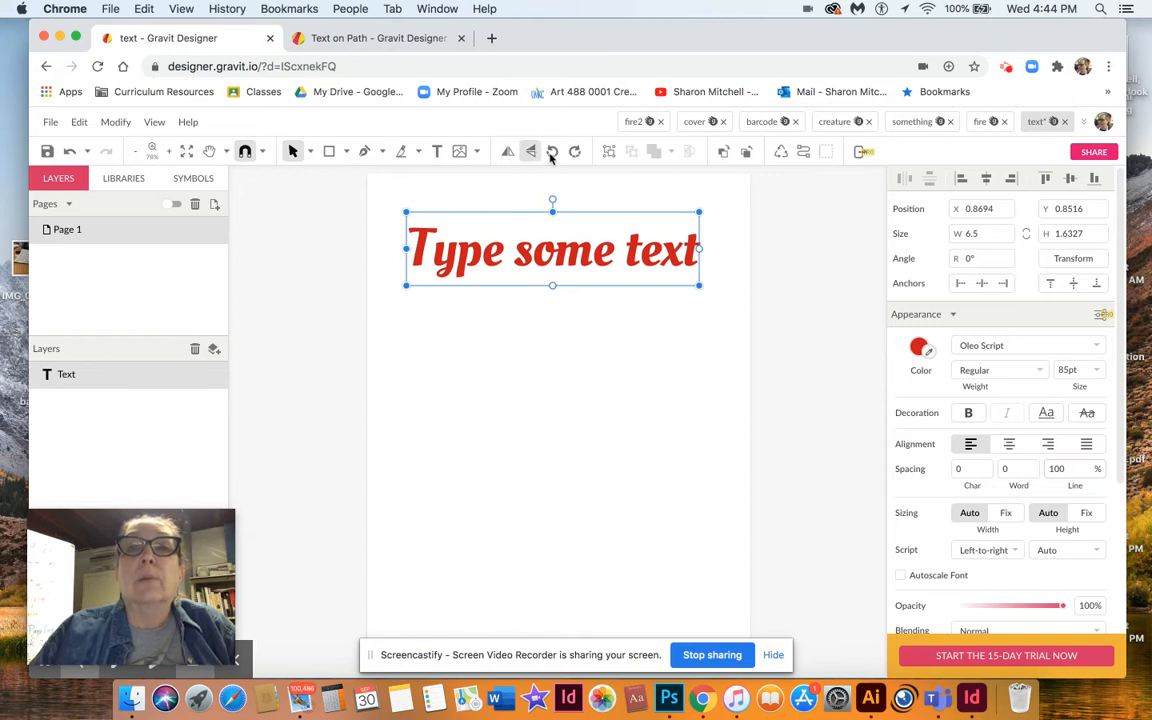
left_click(804, 153)
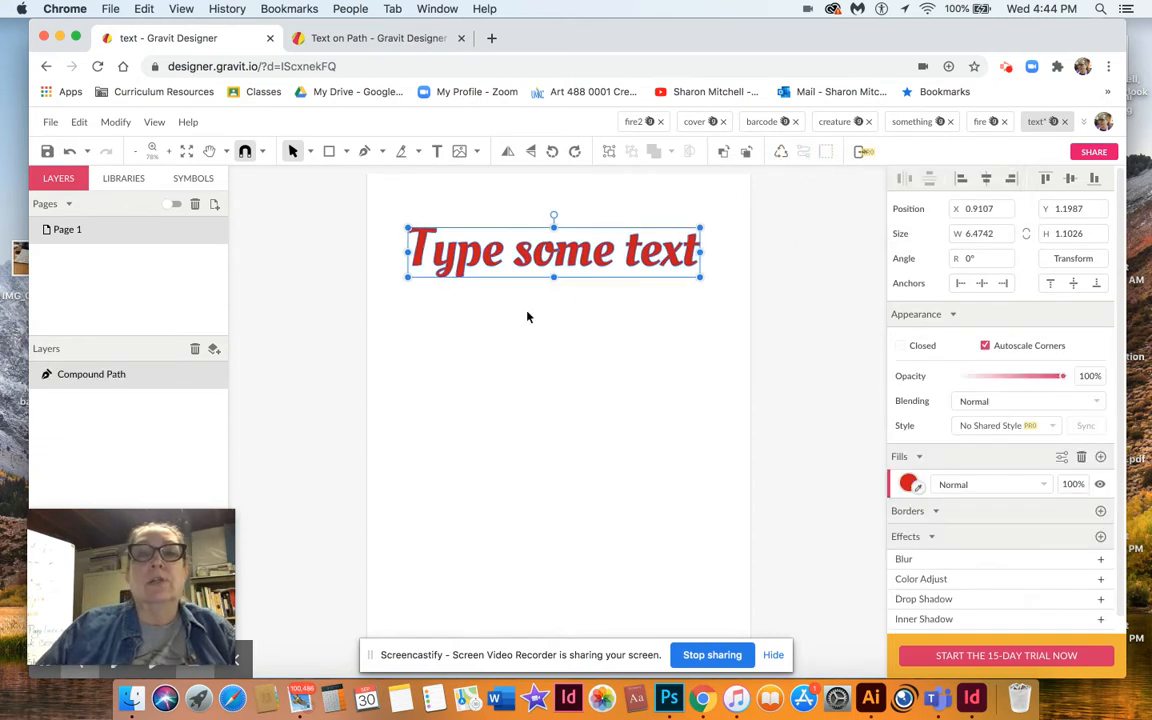
Inspect the converted path's anchor points with the Subselect tool up close, then return to the Pointer tool.
left_click(505, 324)
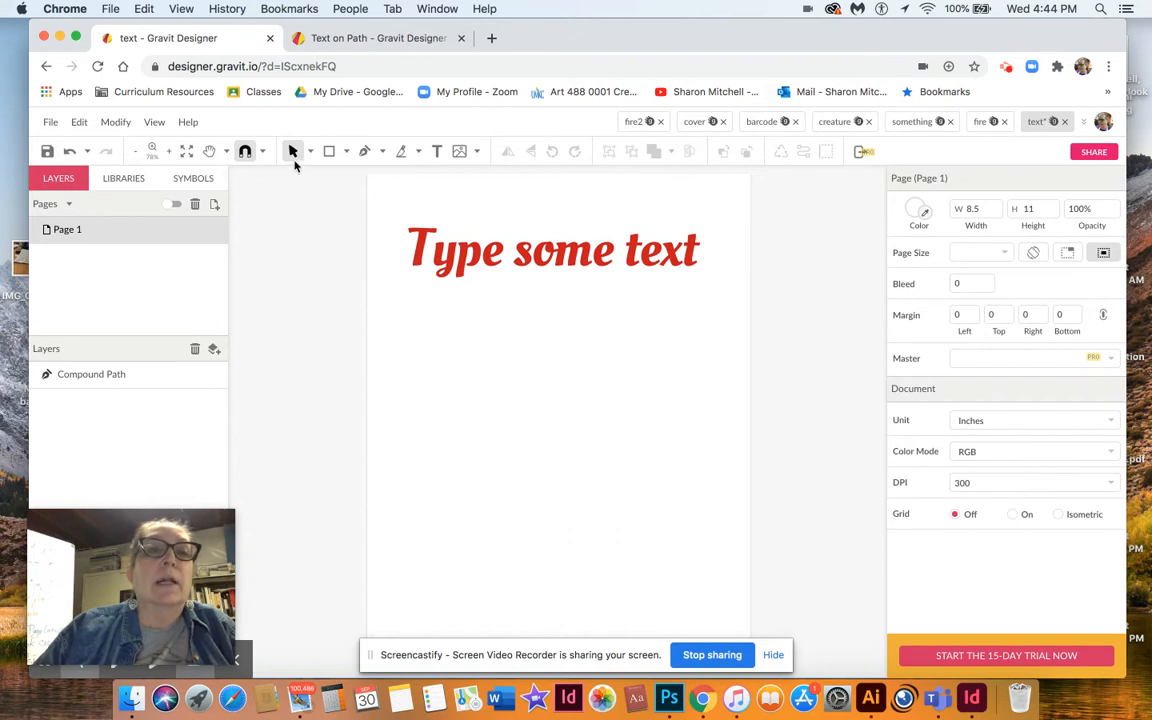
left_click(440, 258)
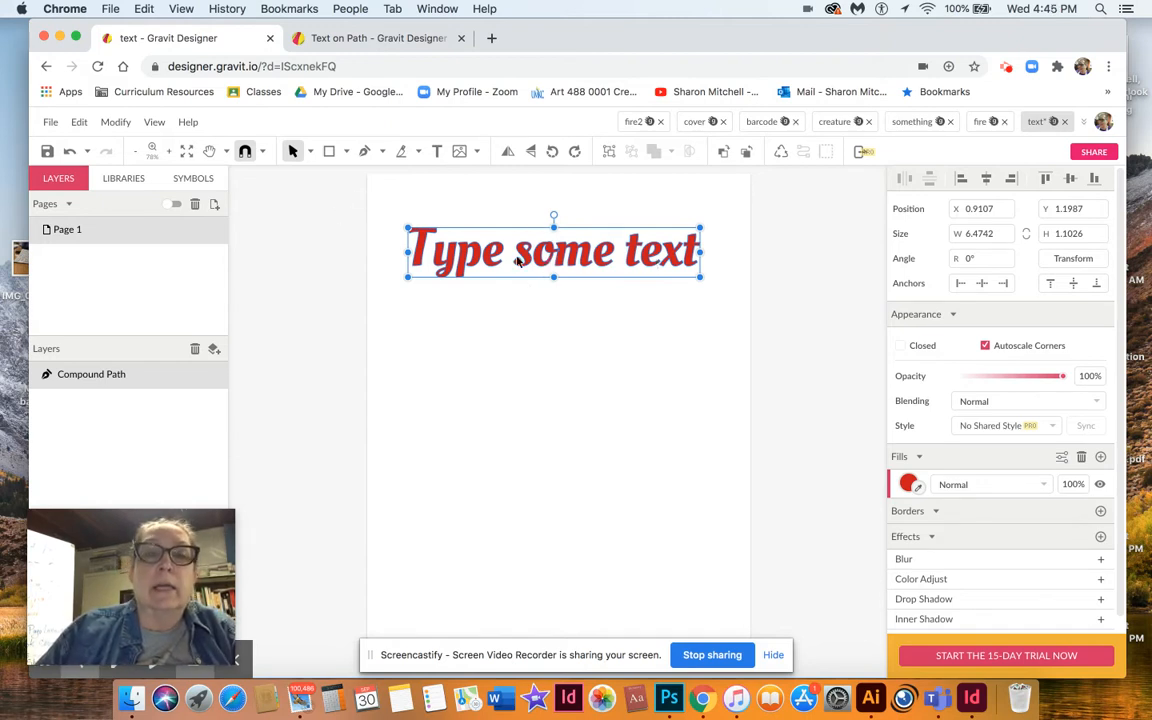
left_click(308, 151)
left_click(348, 197)
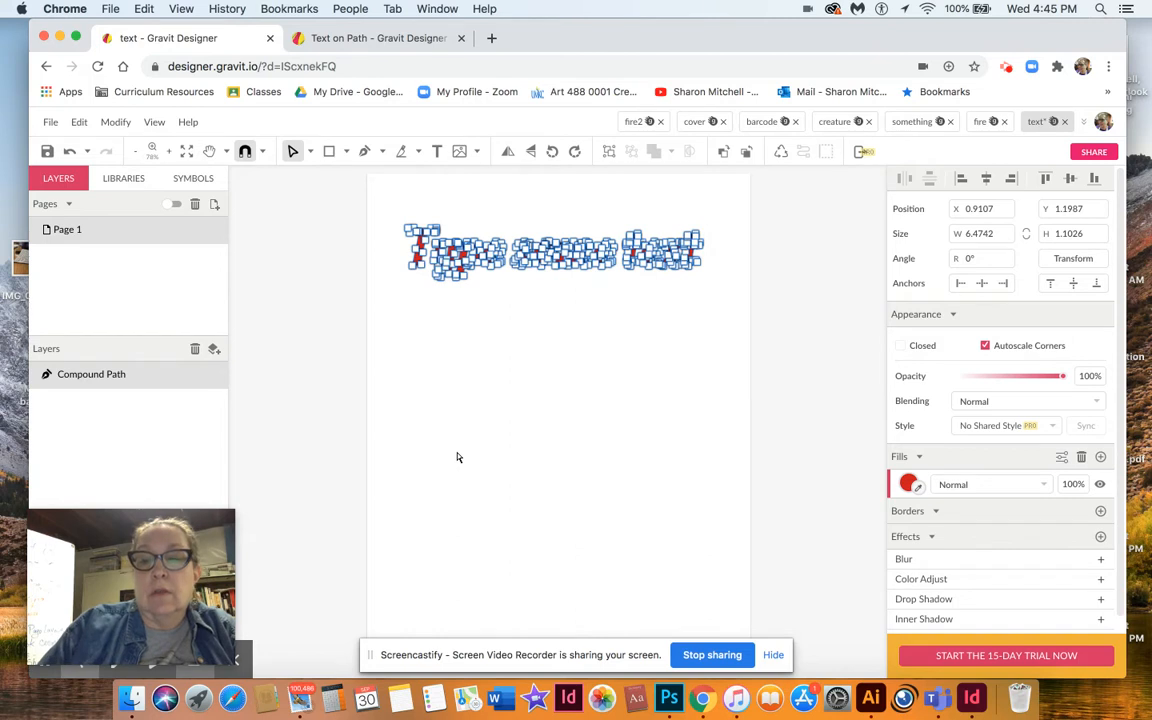
key("super+plus")
key("super+plus")
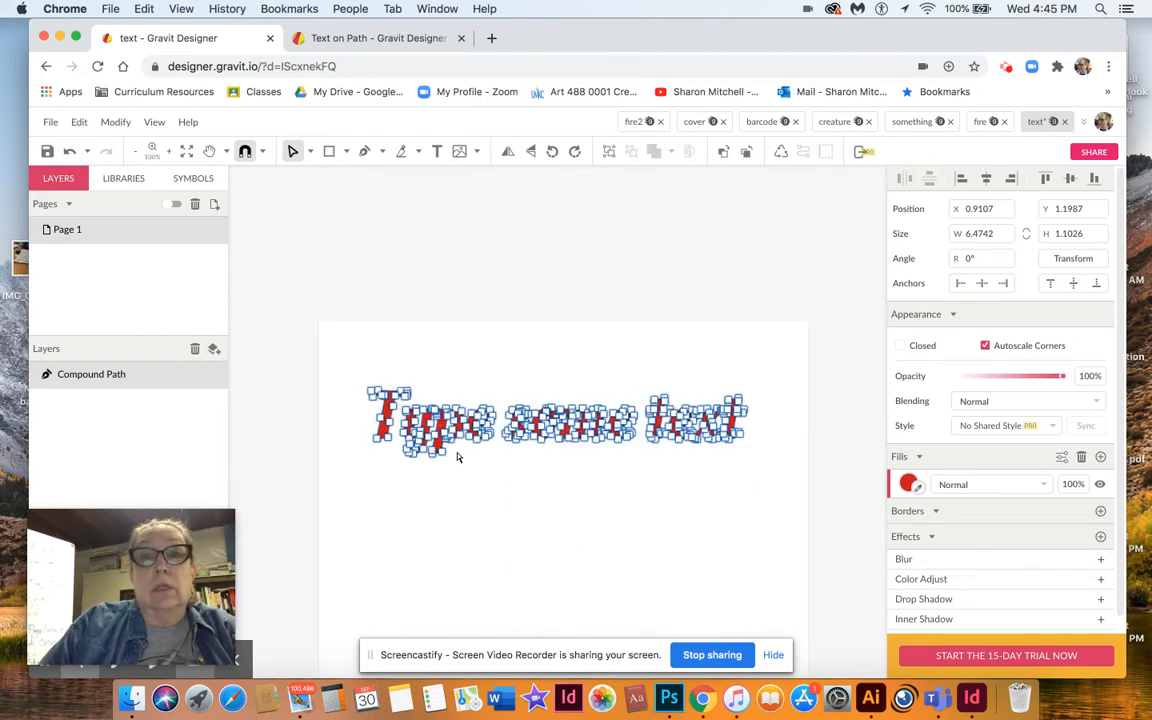
scroll(457, 457, "down", 3)
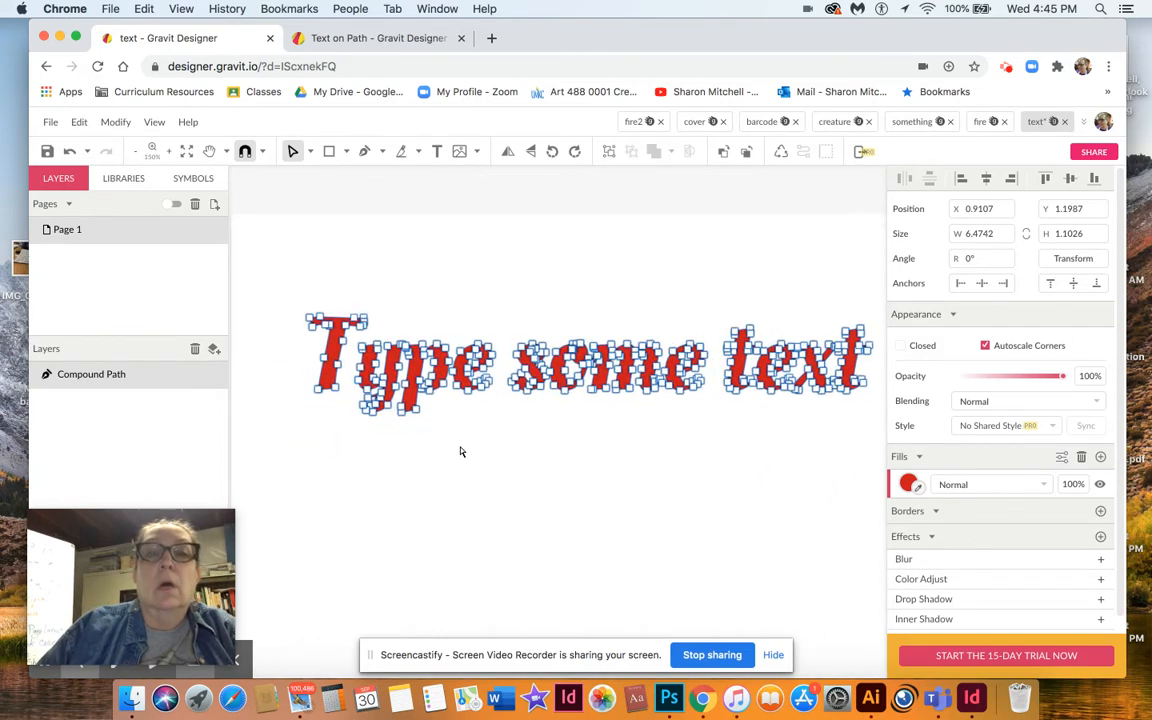
left_click(306, 151)
left_click(332, 177)
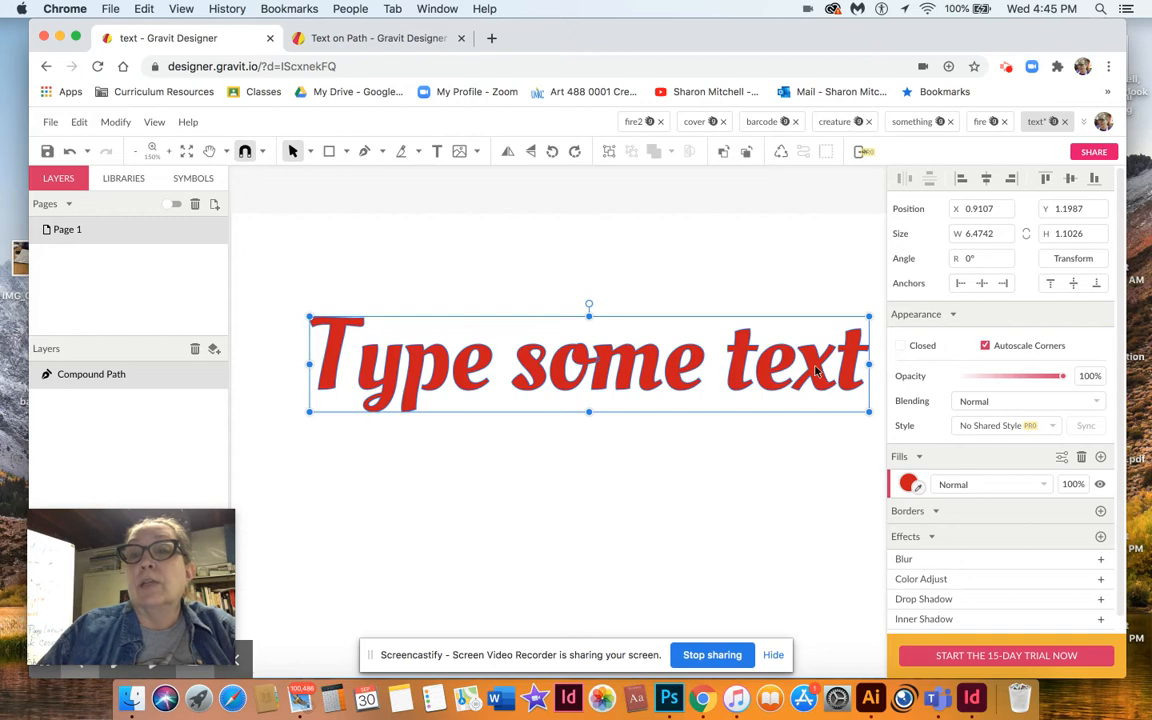
Change the path's fill to a linear gradient and add a middle stop colored cyan (#00FFFF).
left_click(909, 484)
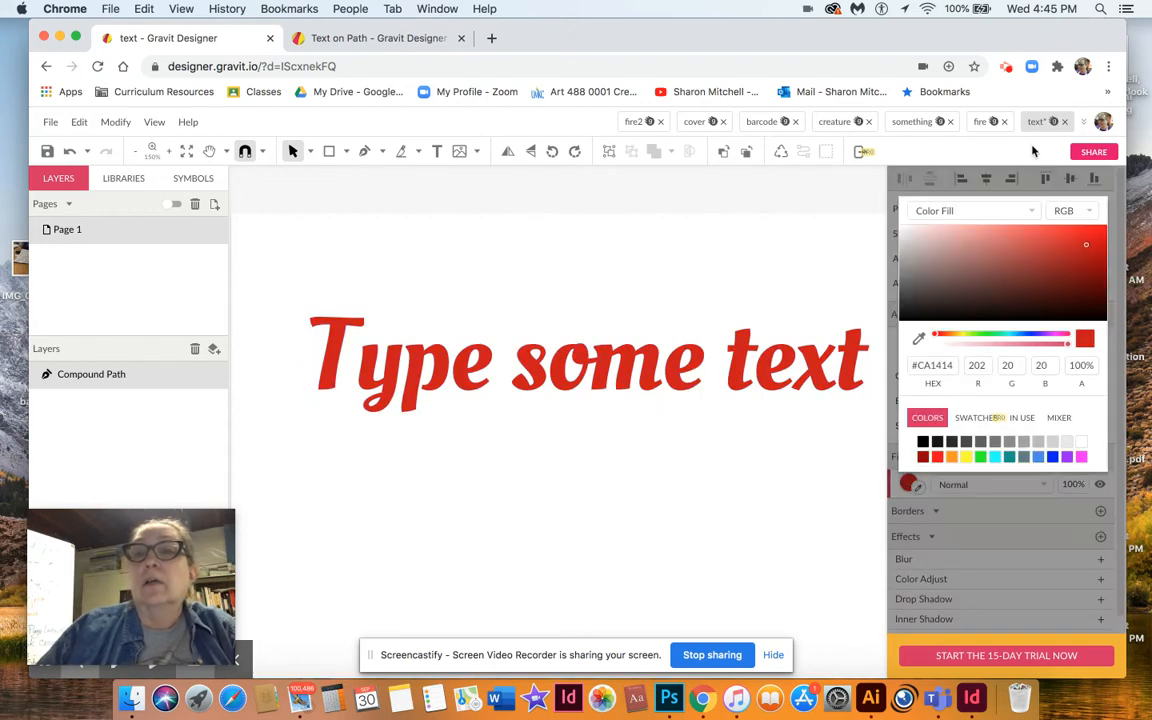
left_click(1030, 212)
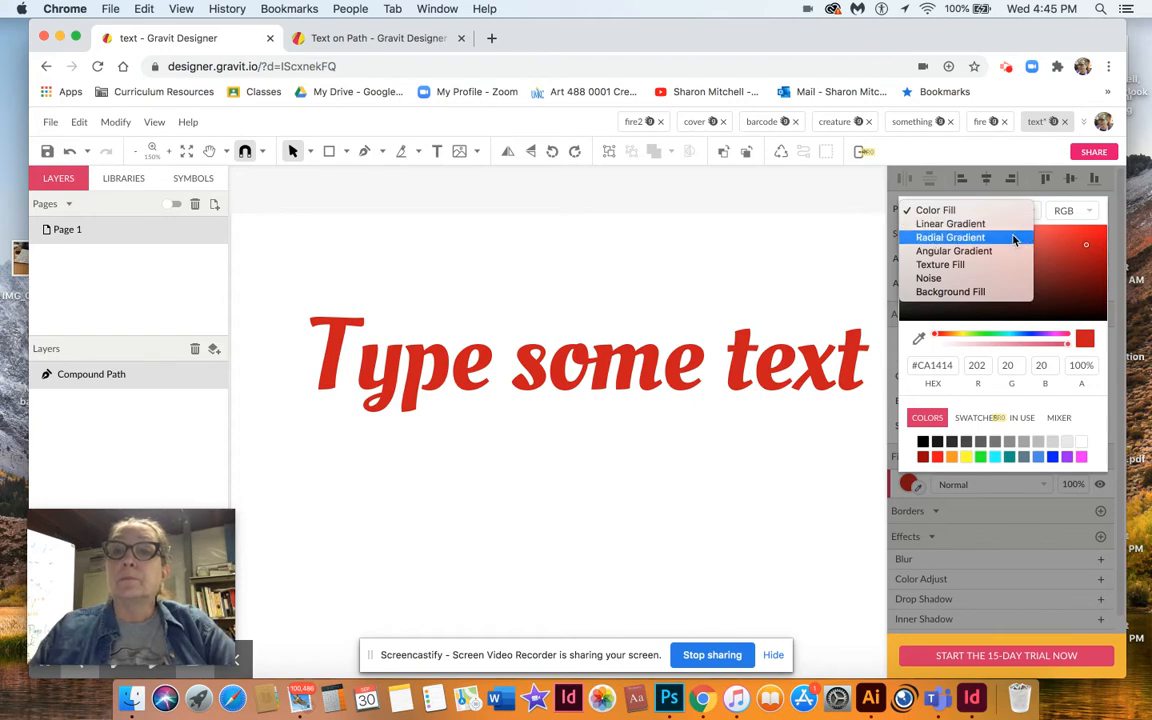
left_click(1010, 225)
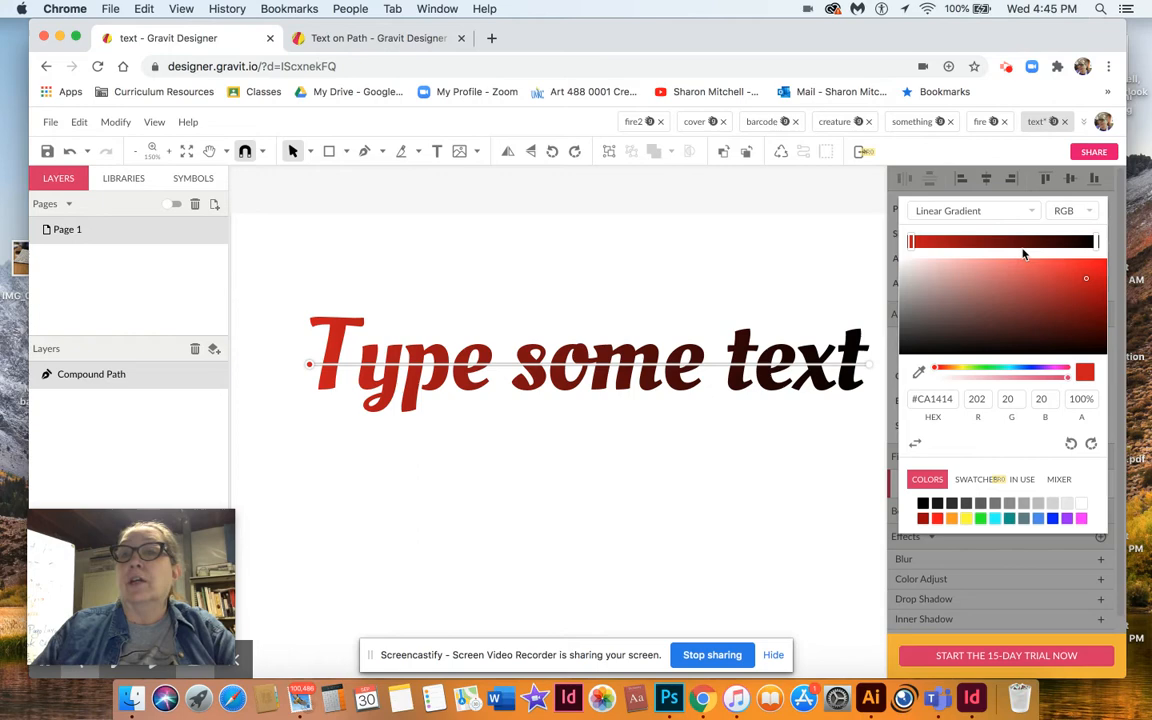
left_click(1018, 243)
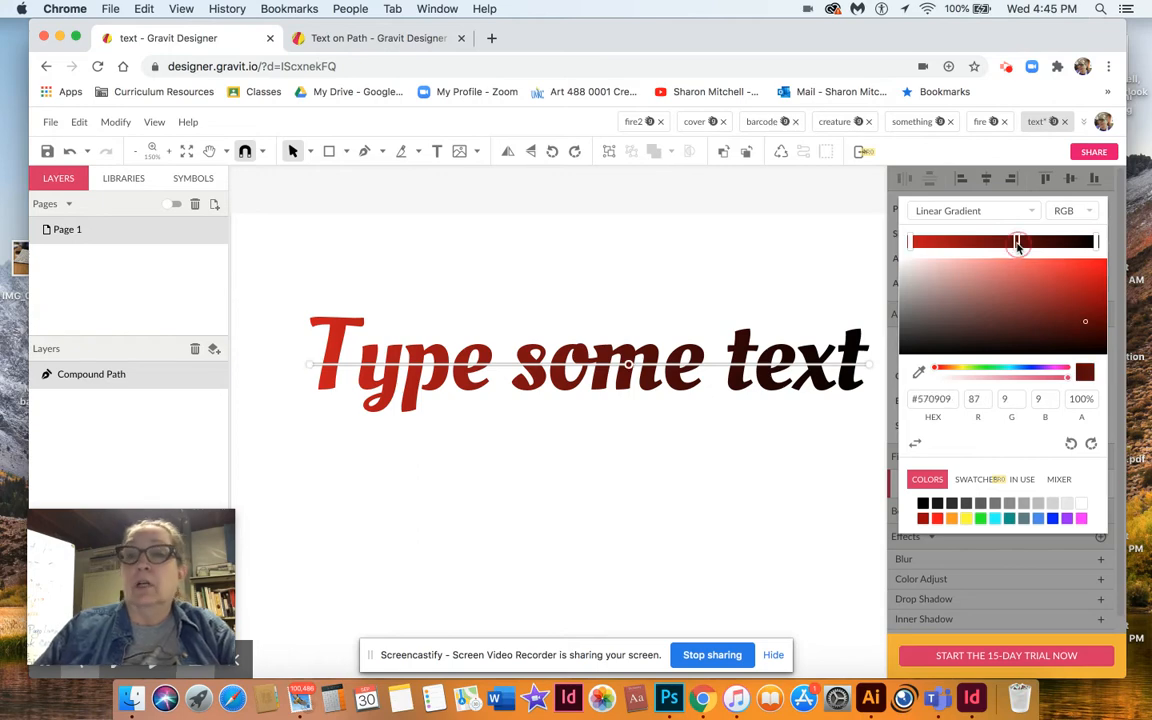
left_click(996, 520)
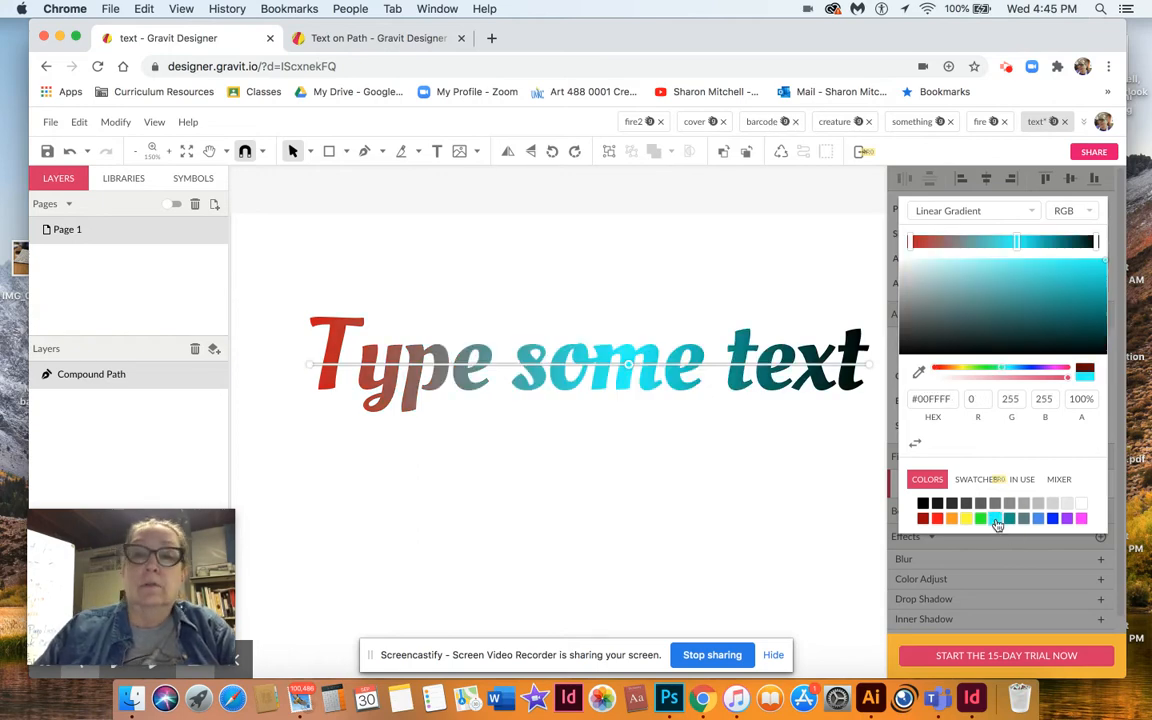
left_click(783, 515)
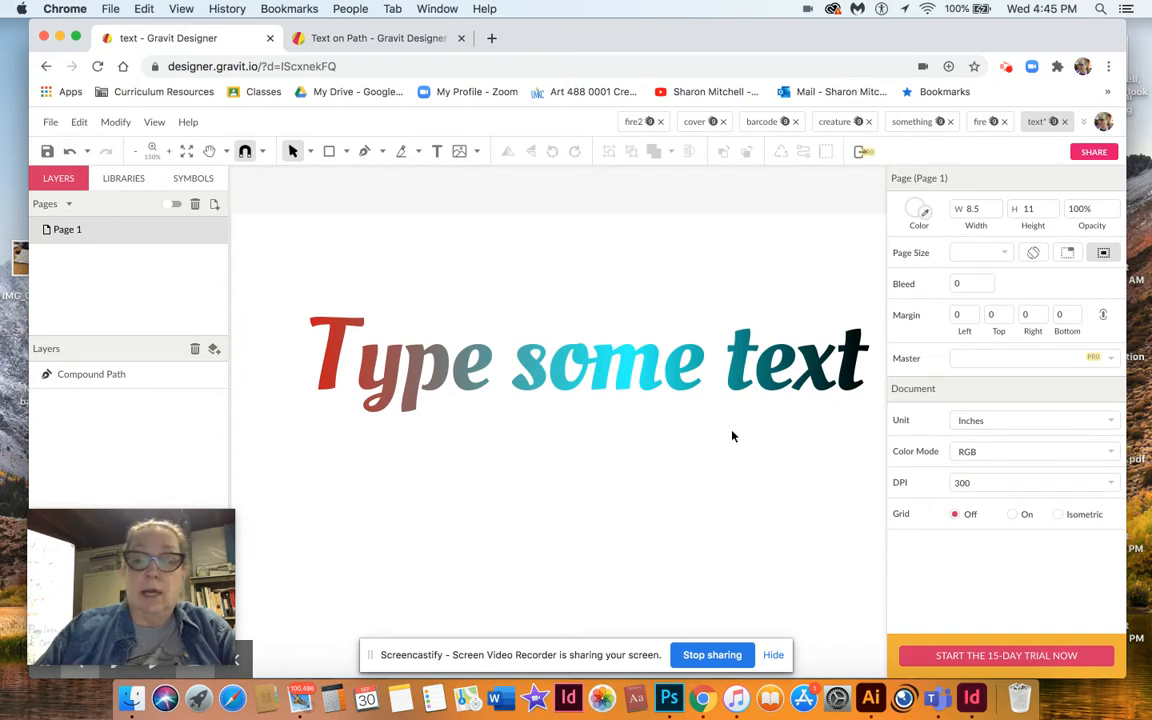
Add a drop shadow effect to the text path.
key("super+minus")
scroll(732, 436, "down", 5)
scroll(732, 436, "down", 1)
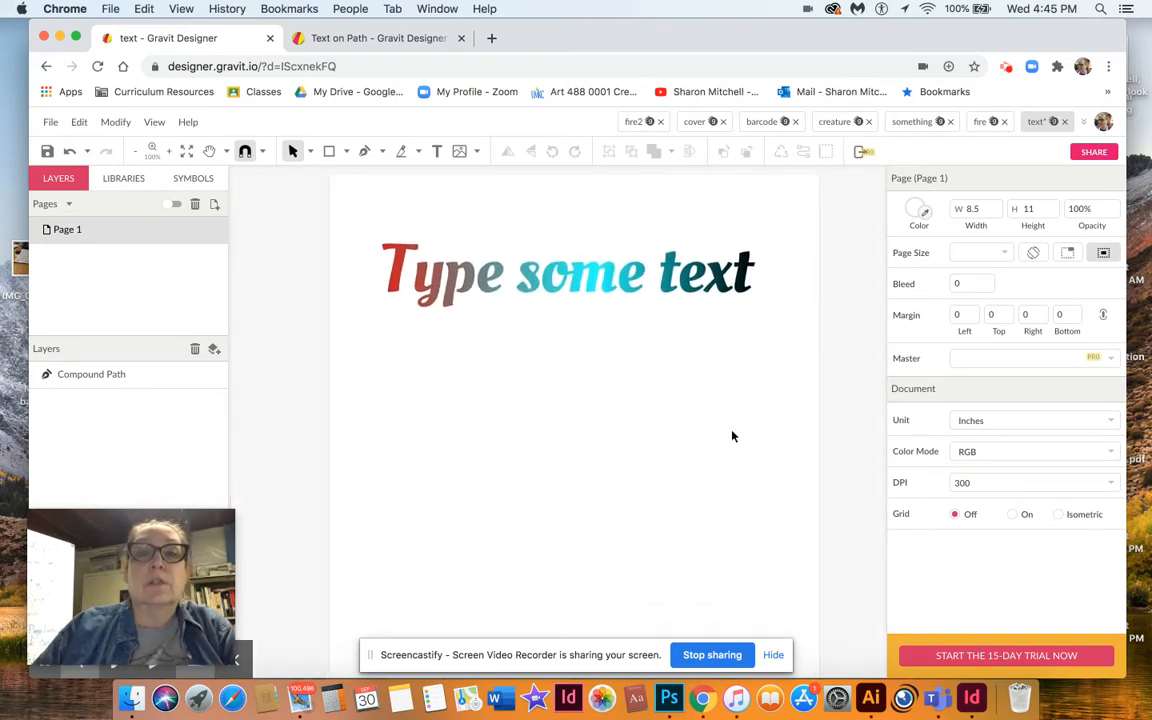
left_click(622, 284)
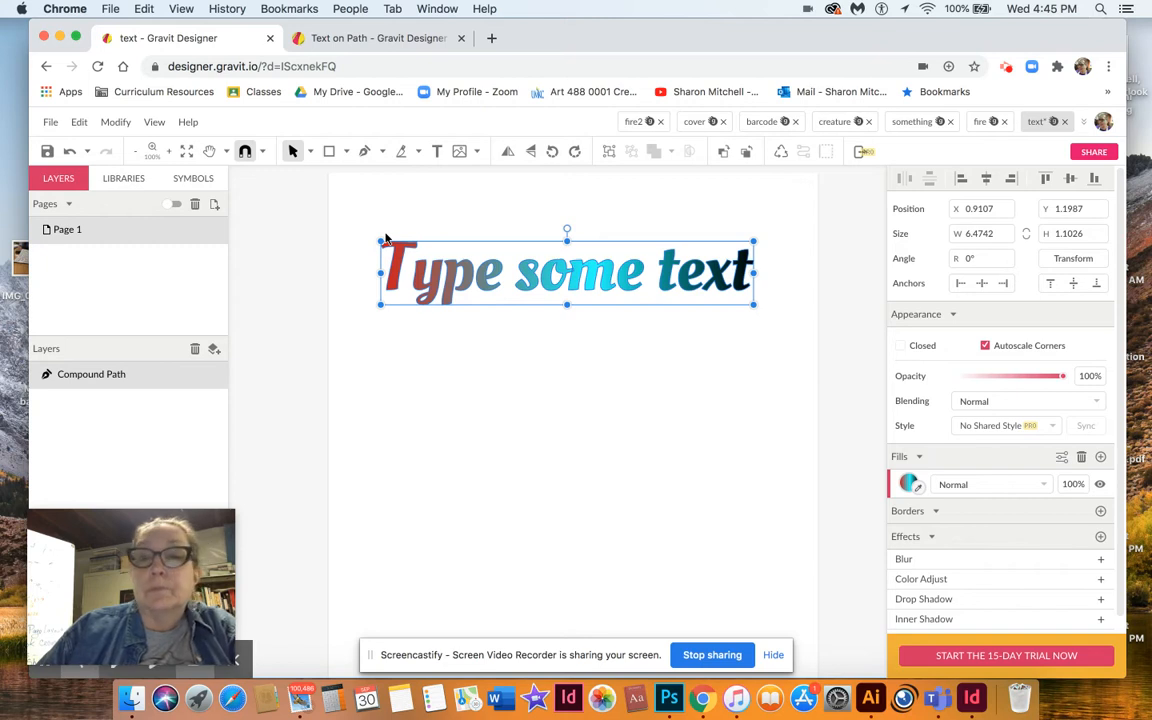
left_click(1100, 599)
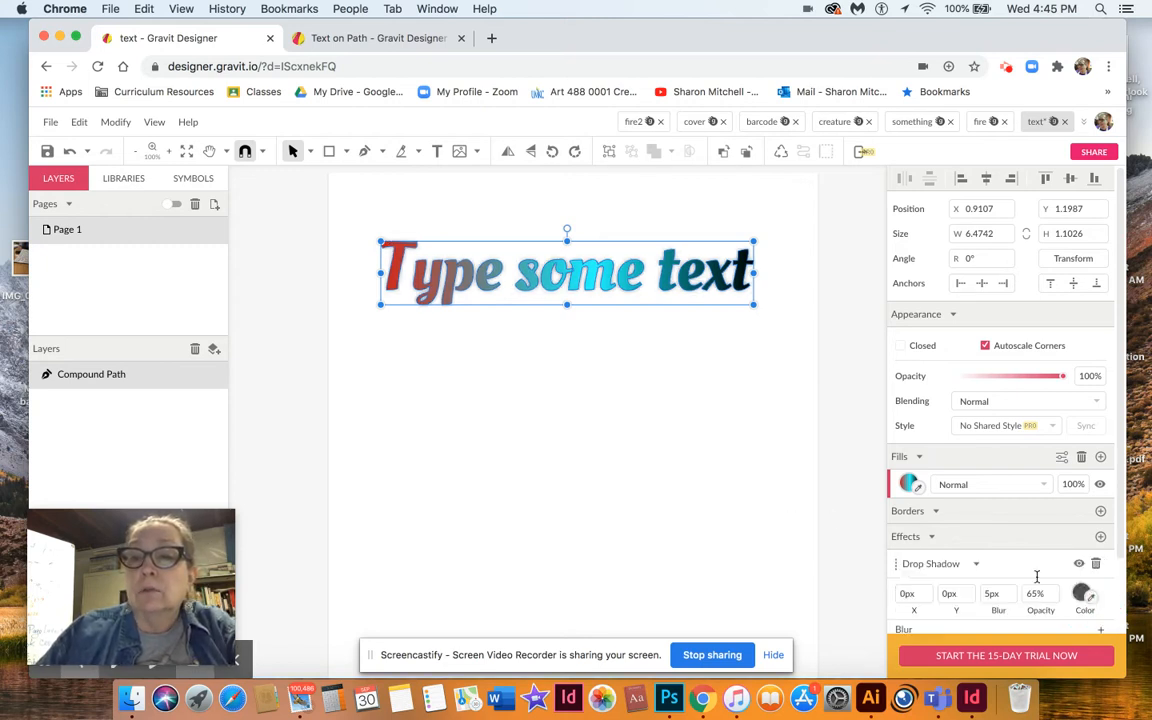
Set the drop shadow's Y offset to 10 px.
scroll(1033, 563, "down", 3)
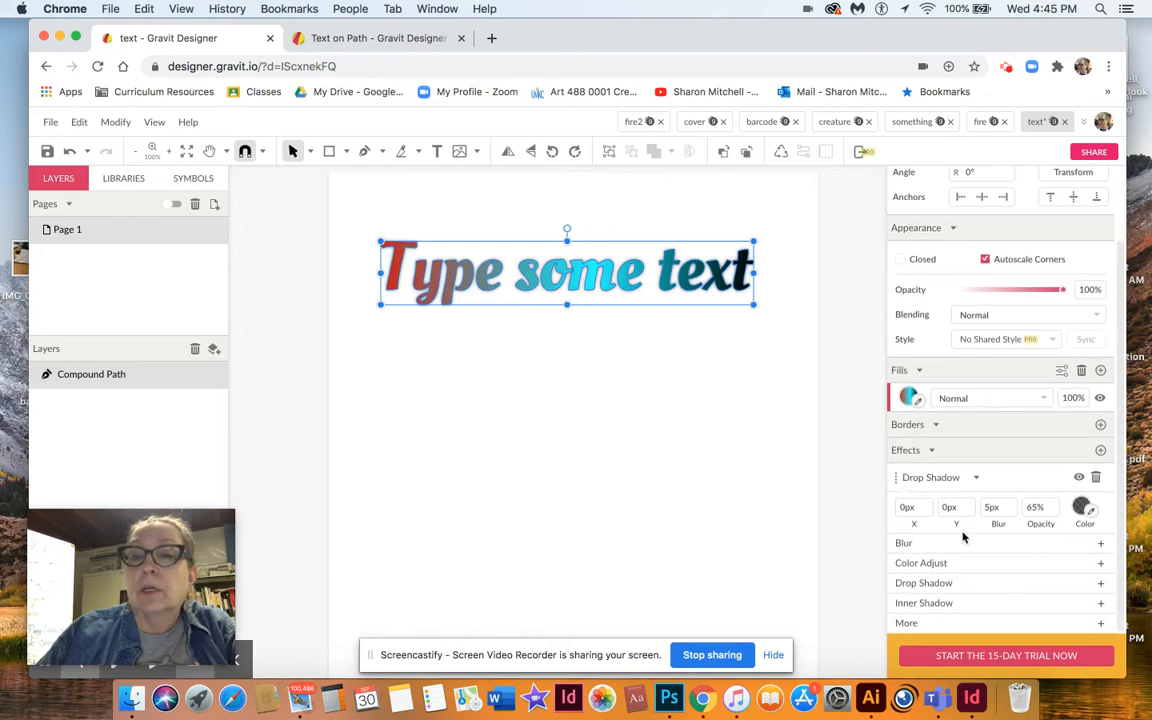
left_click(1081, 508)
left_click(921, 405)
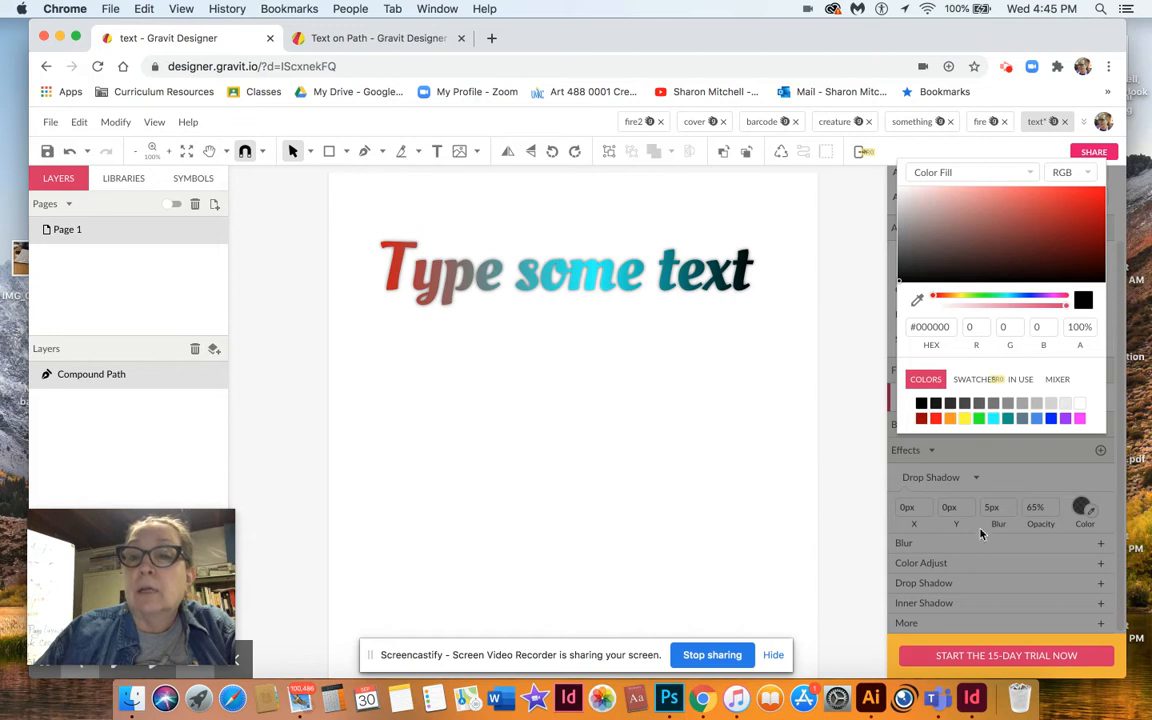
left_click(1007, 507)
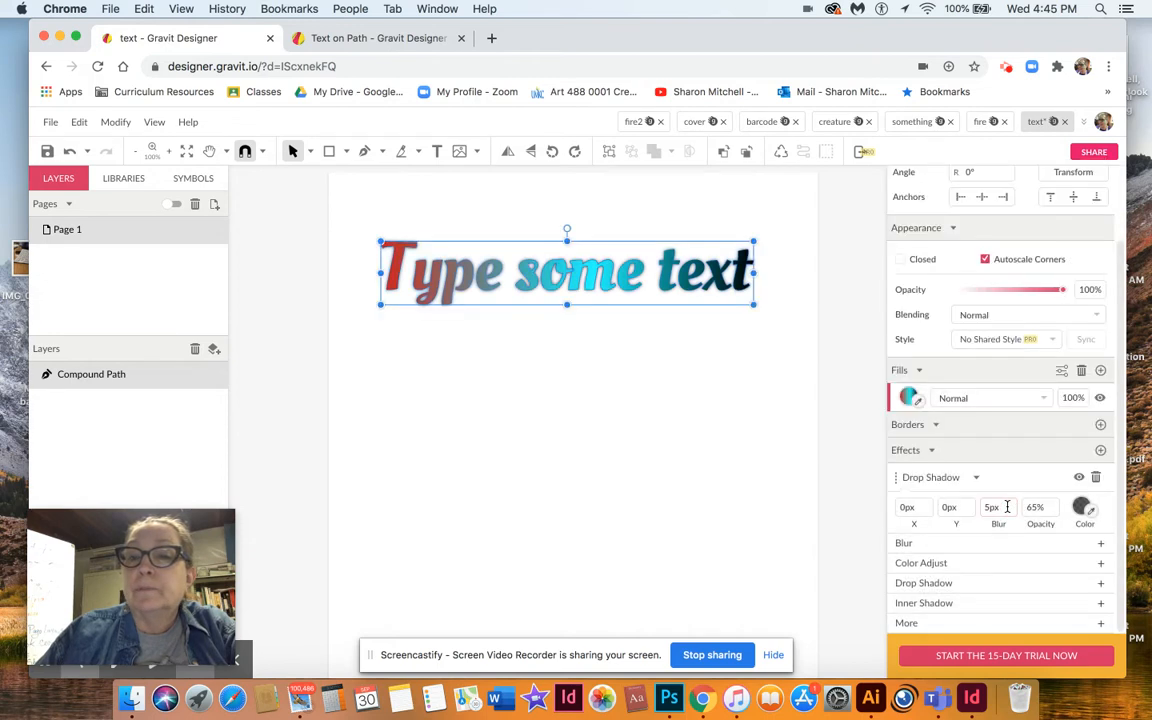
left_click_drag(1007, 507, 971, 506)
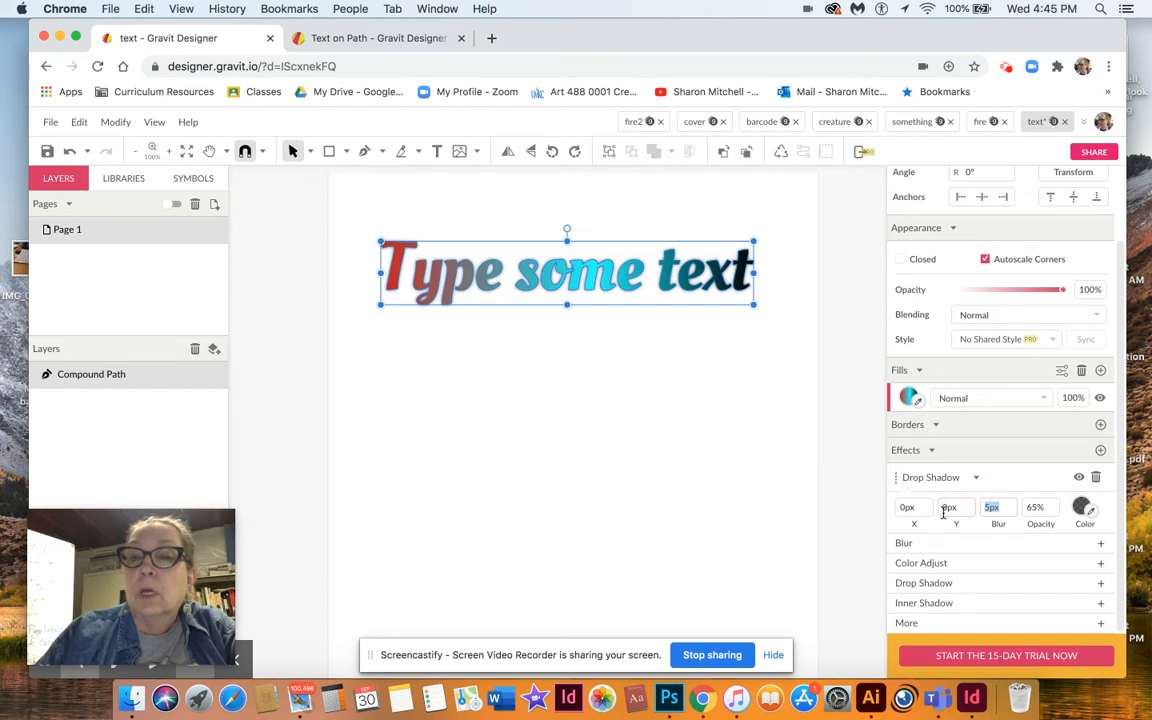
double_click(948, 507)
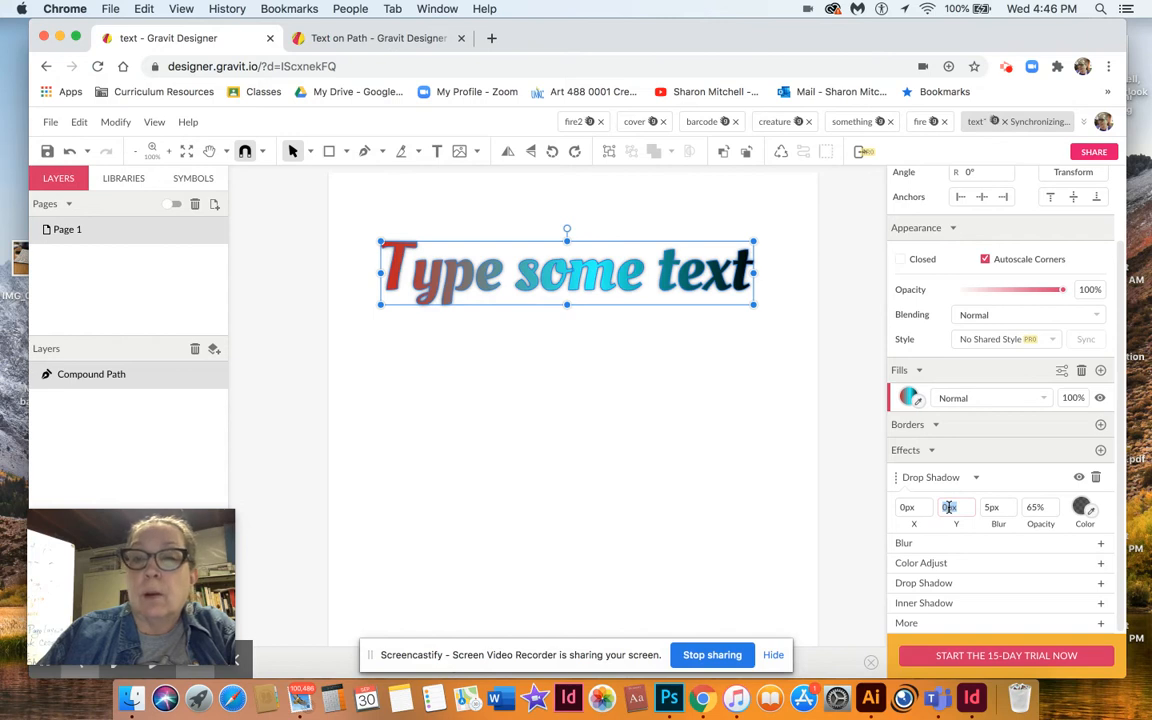
type("5")
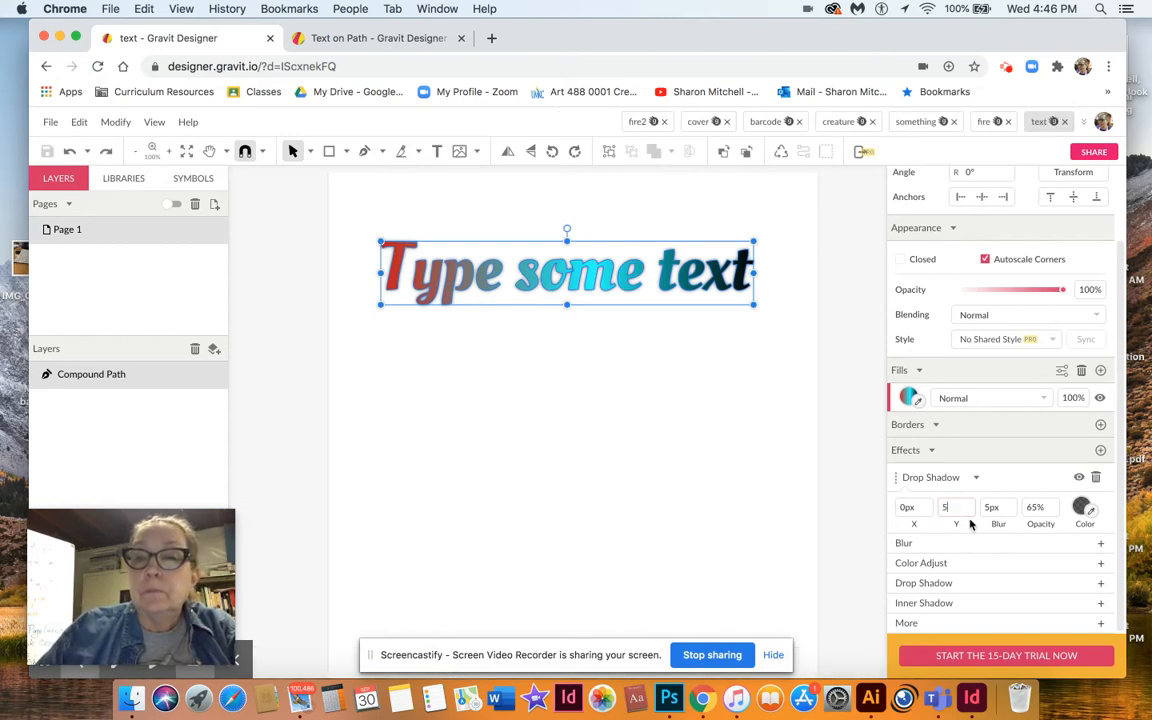
key("Return")
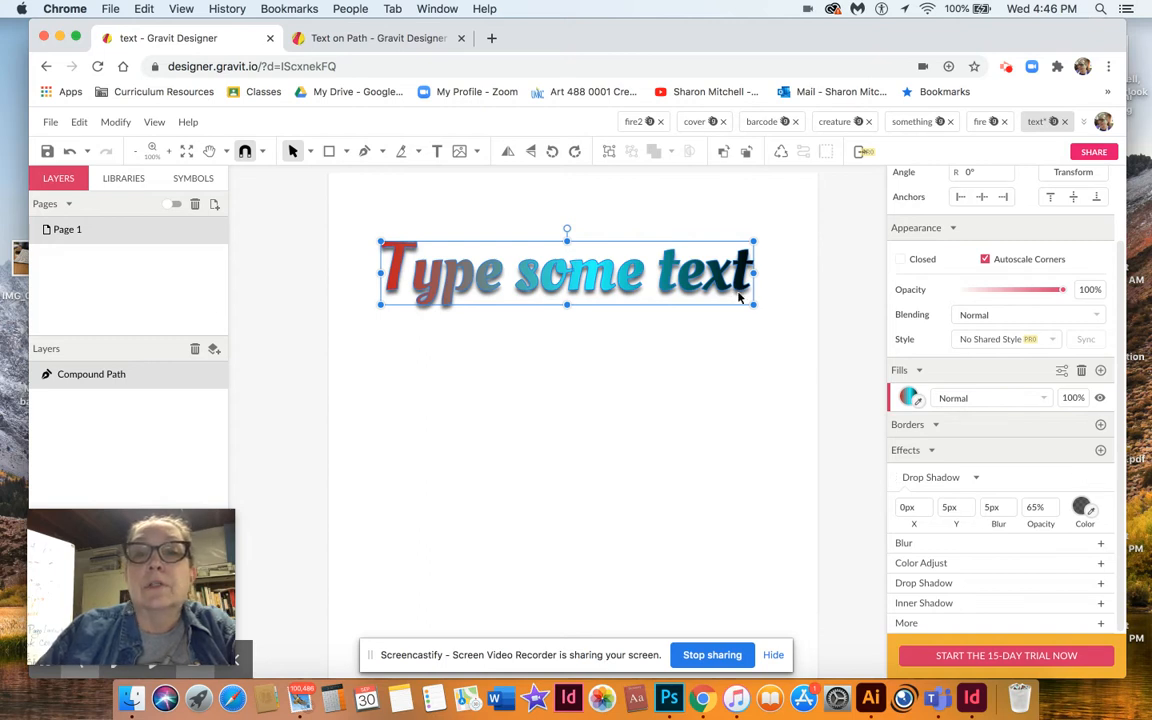
left_click(949, 507)
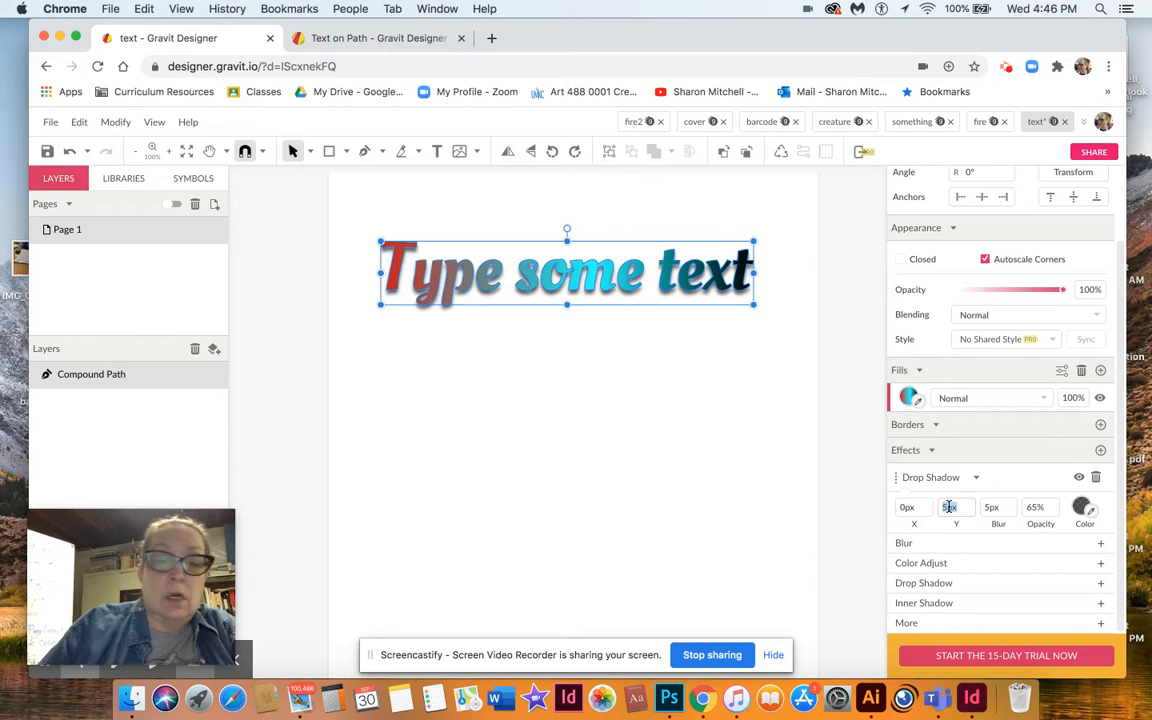
type("1")
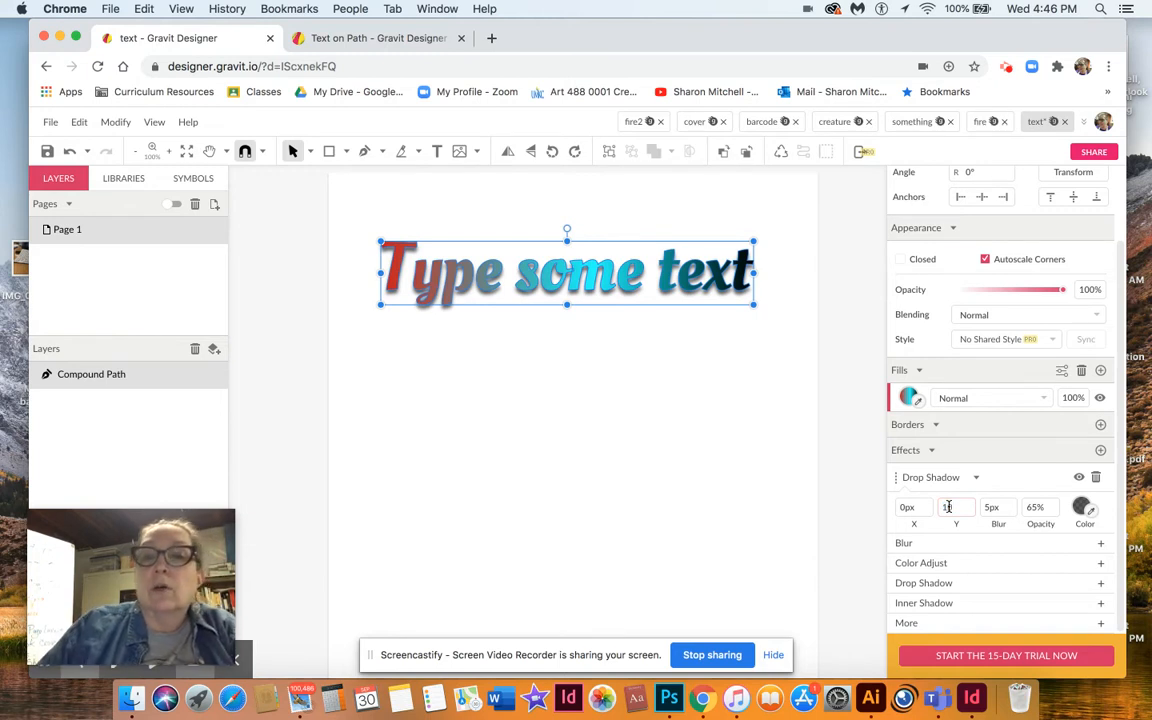
type("0")
key("Return")
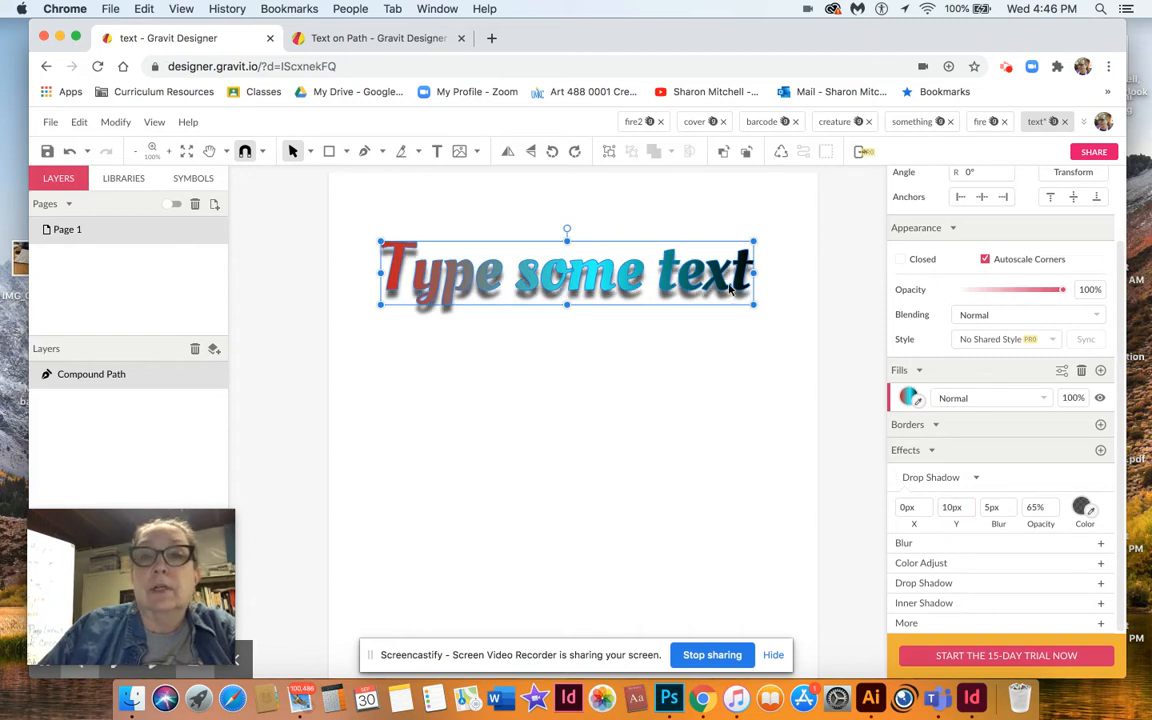
Skew the text path so it slants upward toward its right end.
left_click(664, 437)
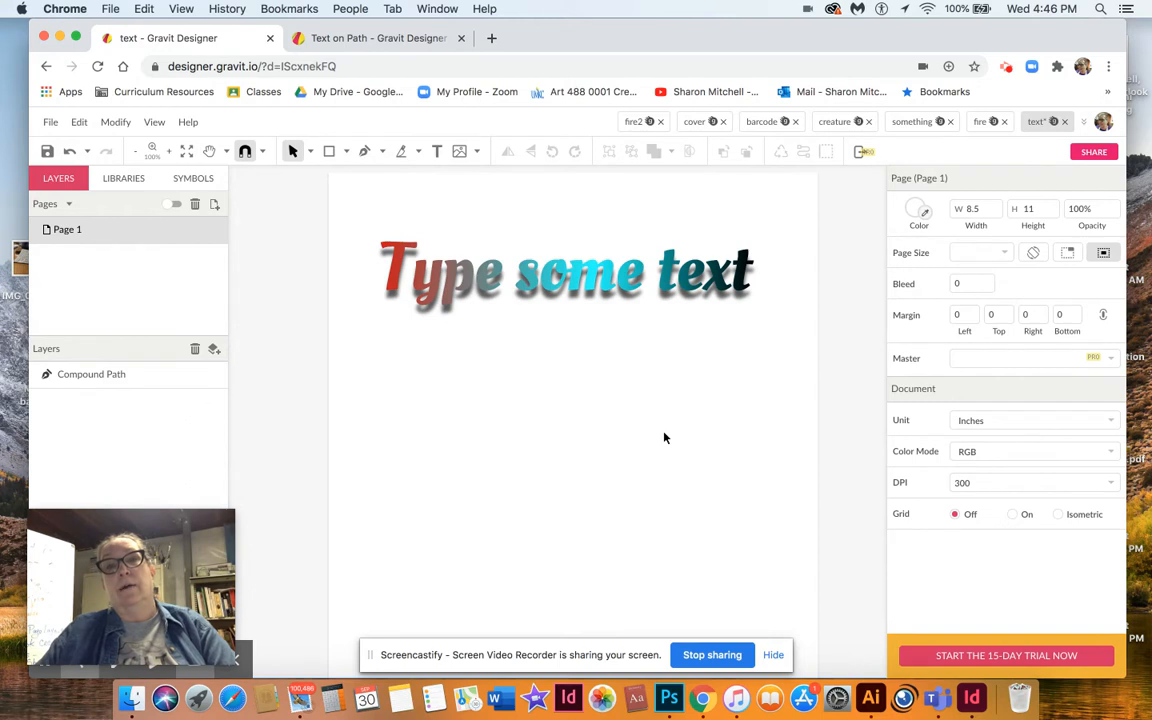
left_click(712, 276)
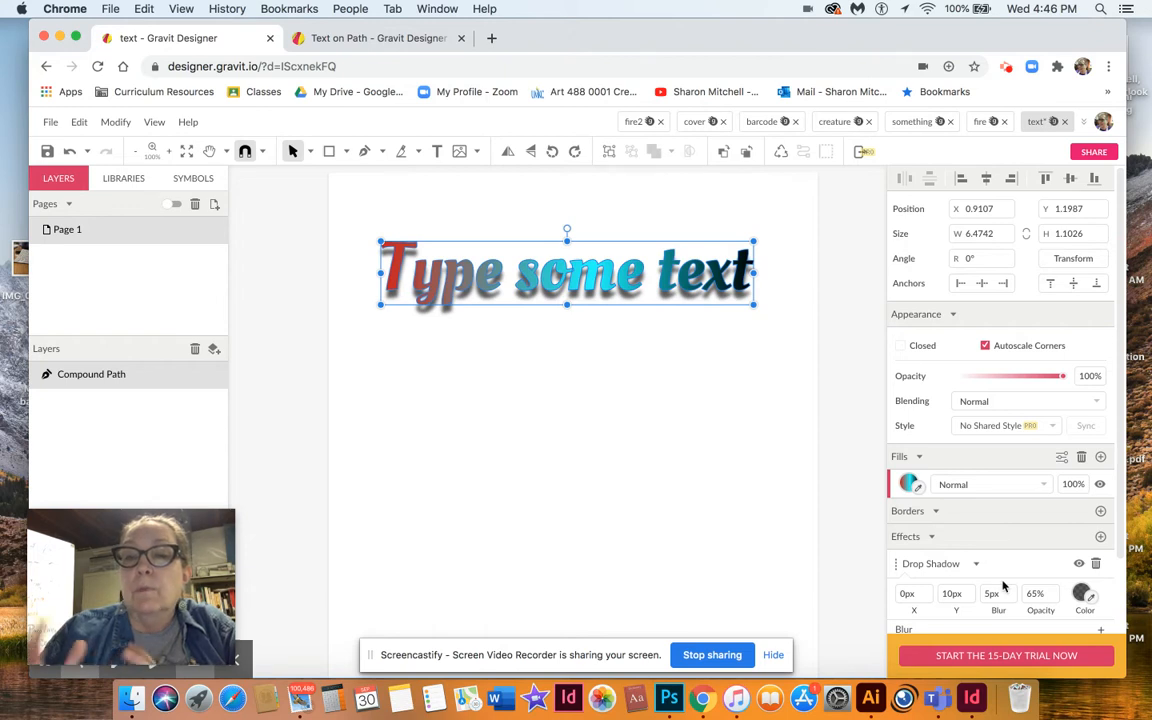
scroll(1003, 585, "down", 3)
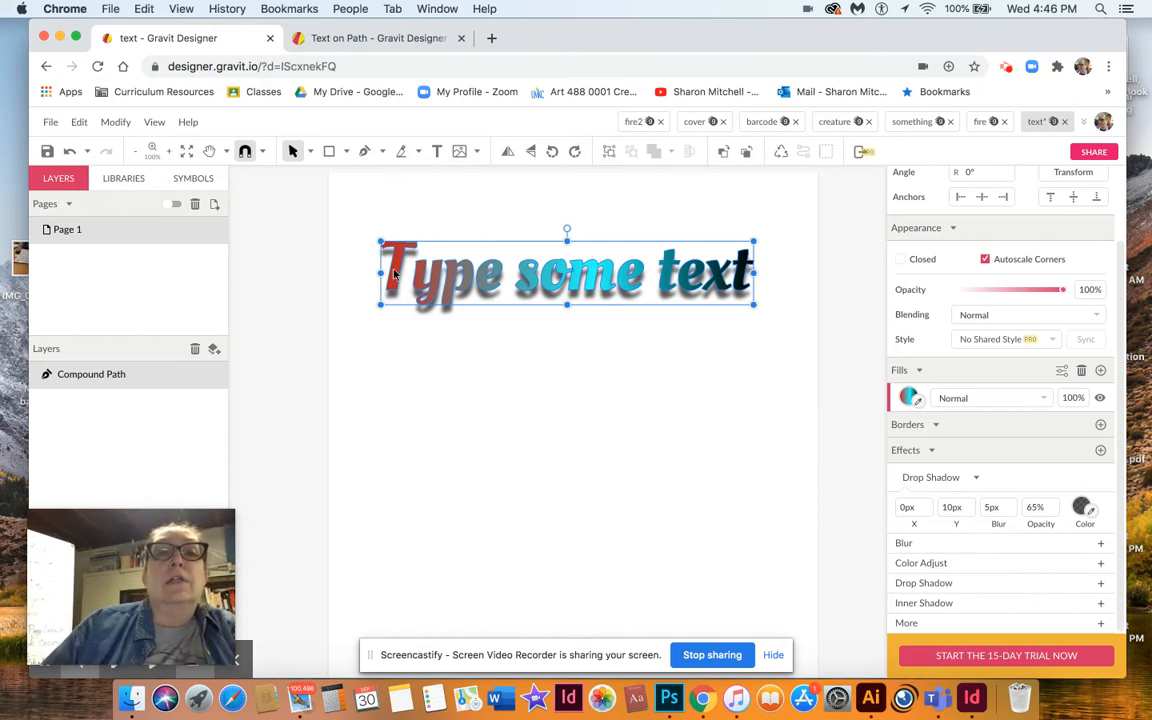
left_click(408, 369)
left_click(391, 285)
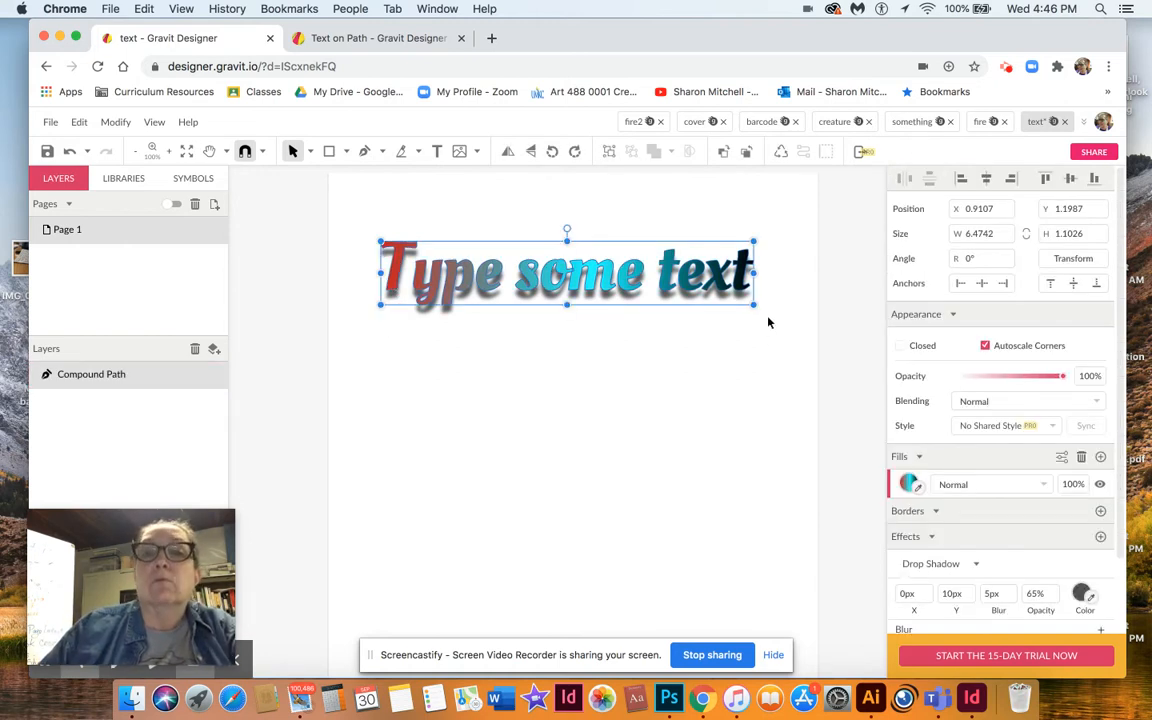
left_click_drag(757, 311, 782, 282)
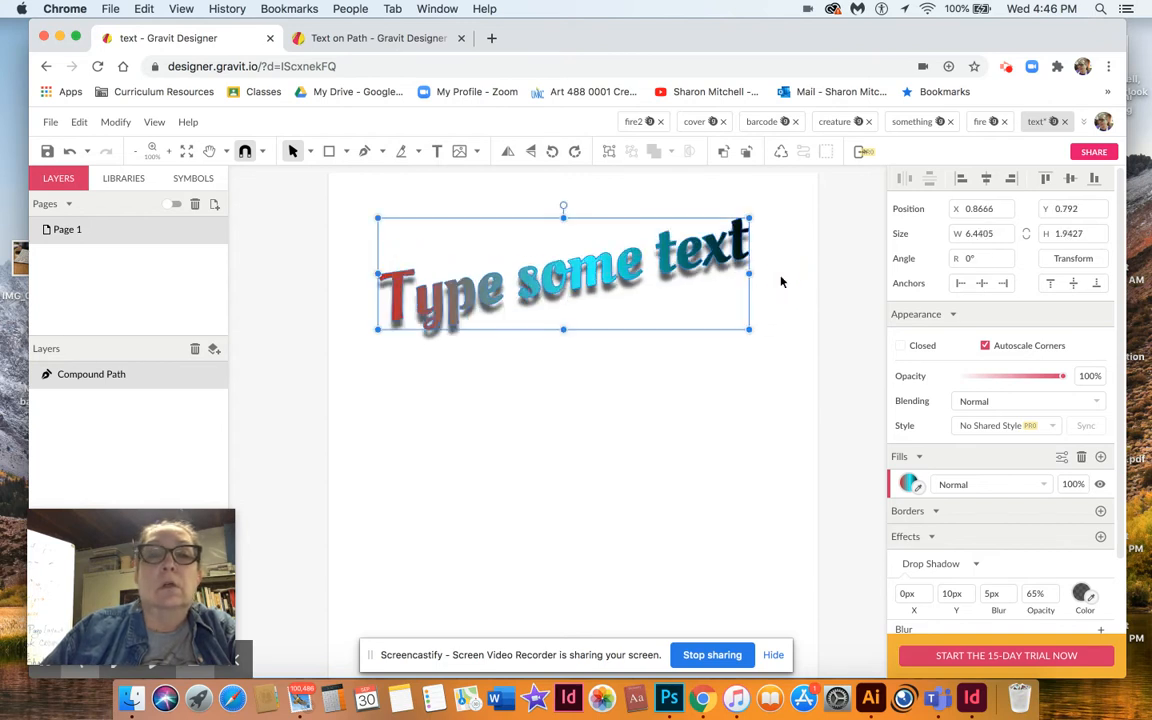
left_click(700, 386)
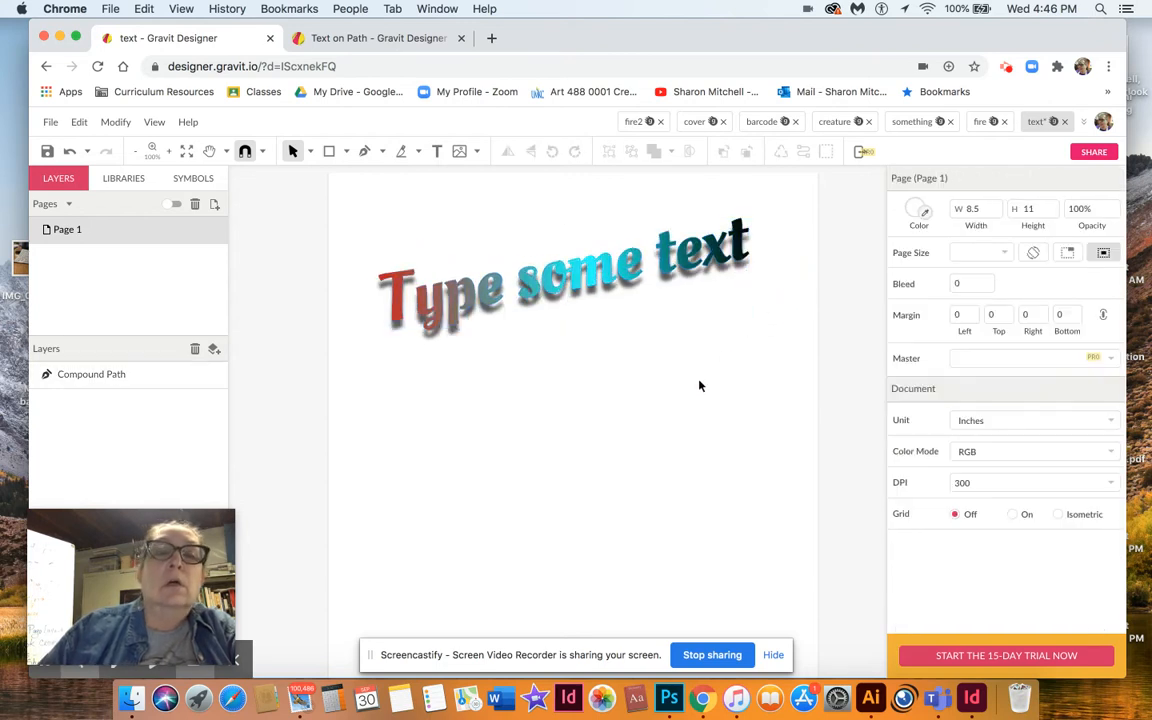
Split the compound path into separate letter paths.
left_click(397, 298)
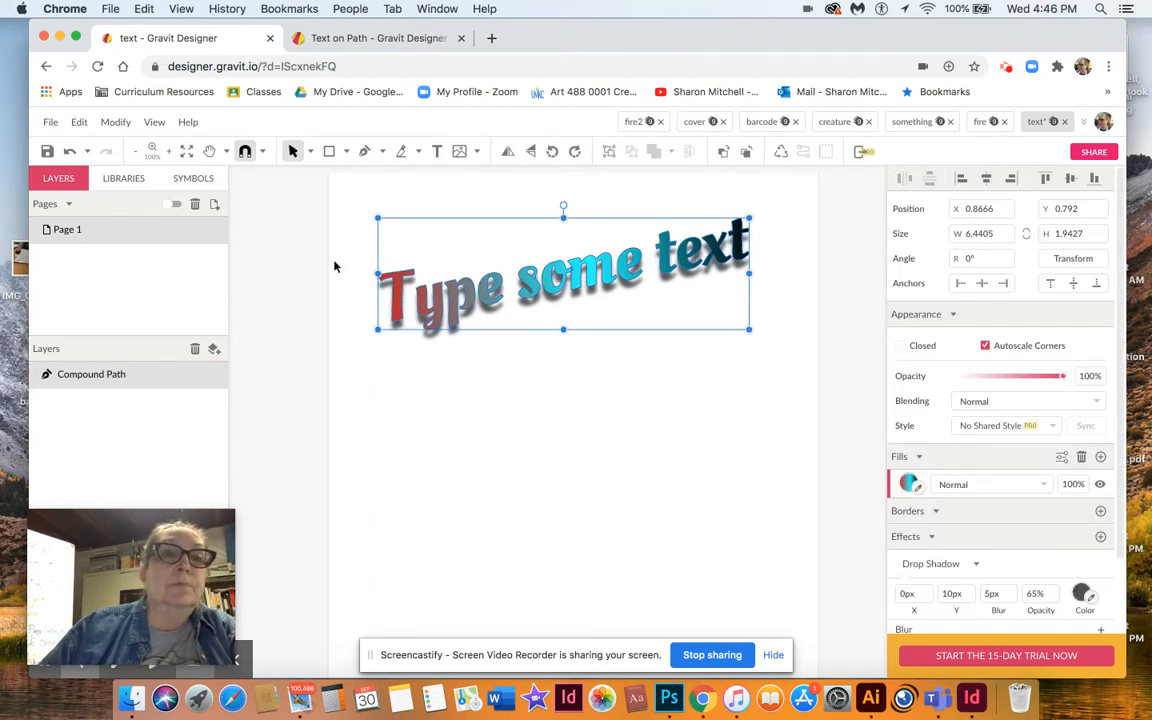
left_click(116, 123)
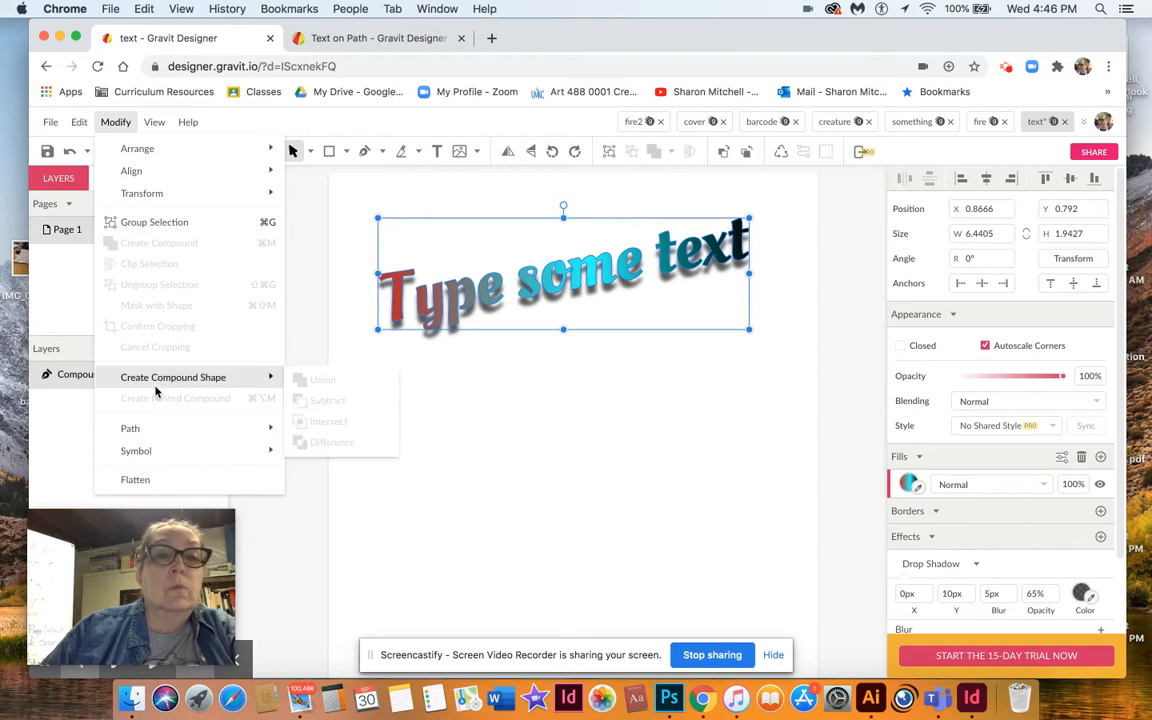
mouse_move(146, 429)
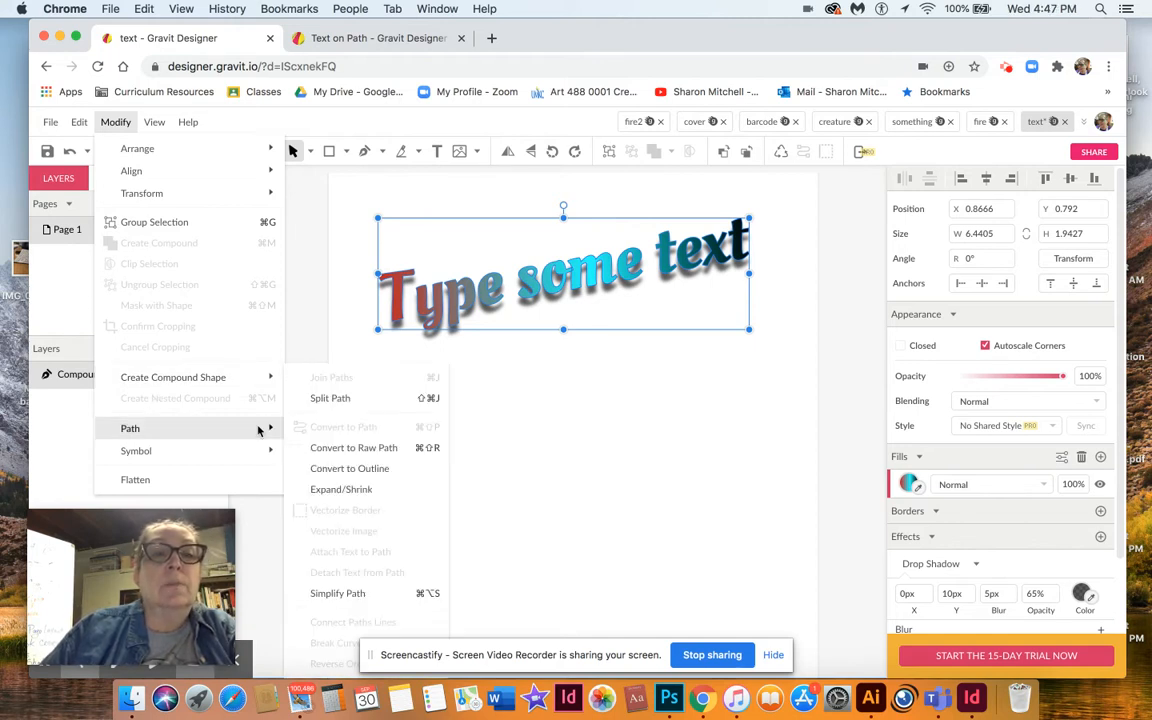
left_click(333, 399)
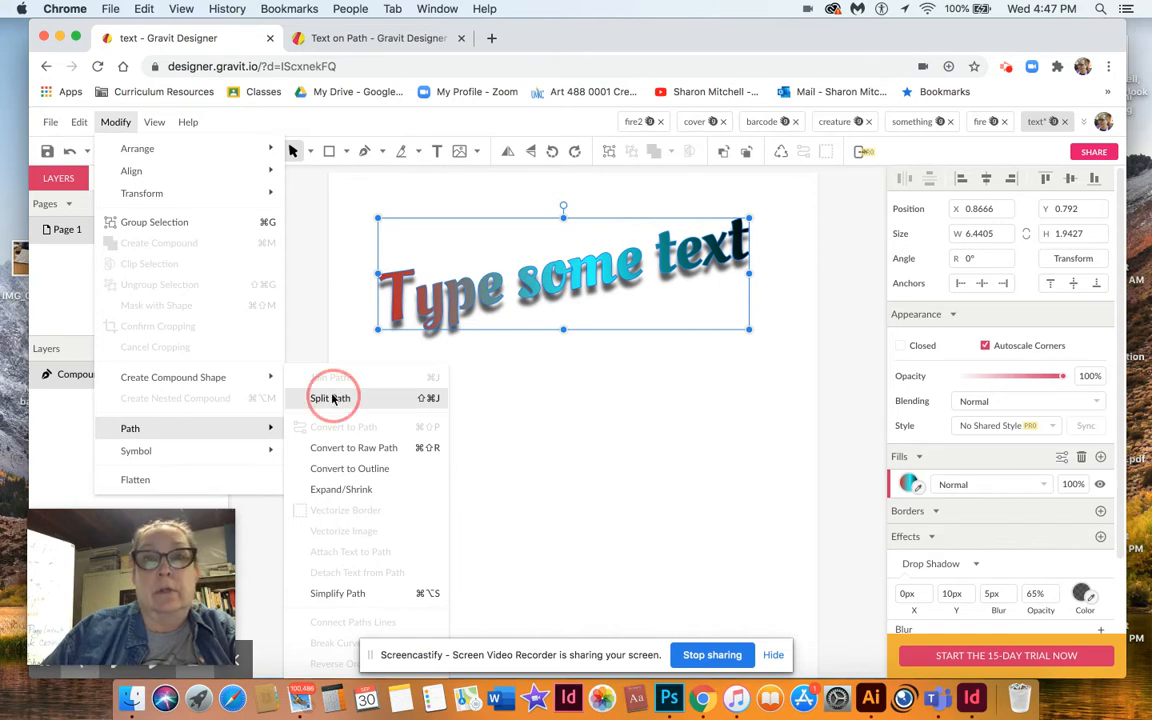
left_click(383, 404)
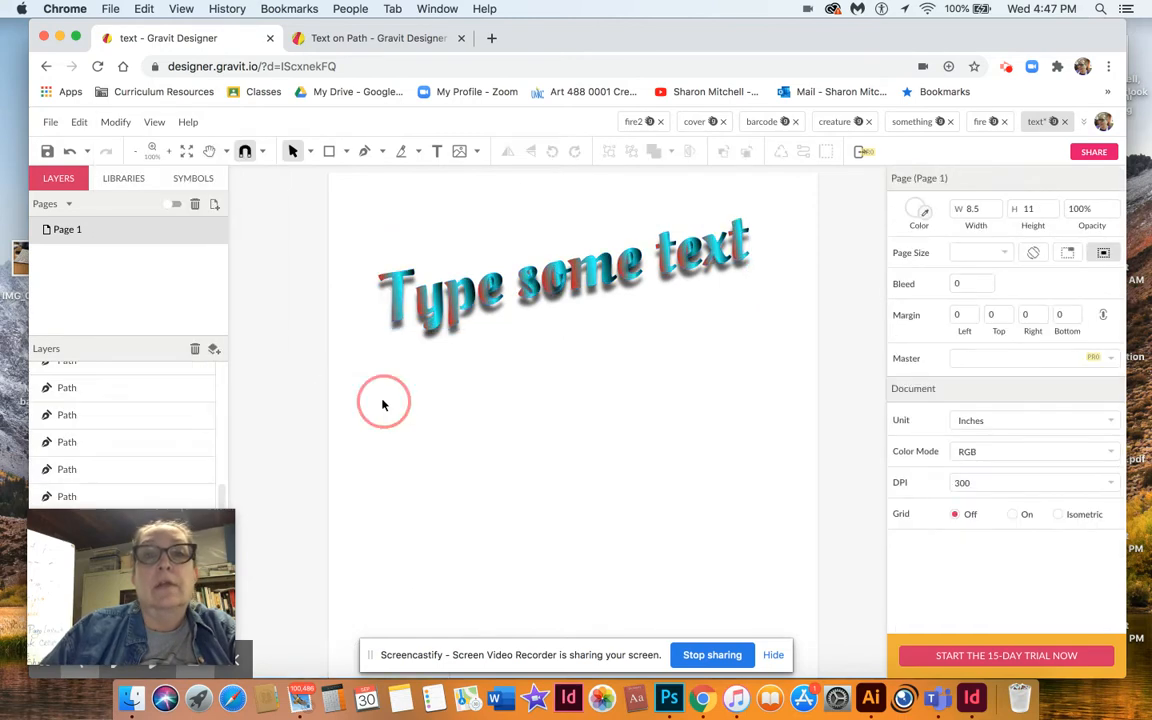
Move the T letter down and the y letter up above the line to scatter them.
left_click(395, 303)
left_click_drag(395, 303, 373, 346)
left_click_drag(434, 317, 411, 257)
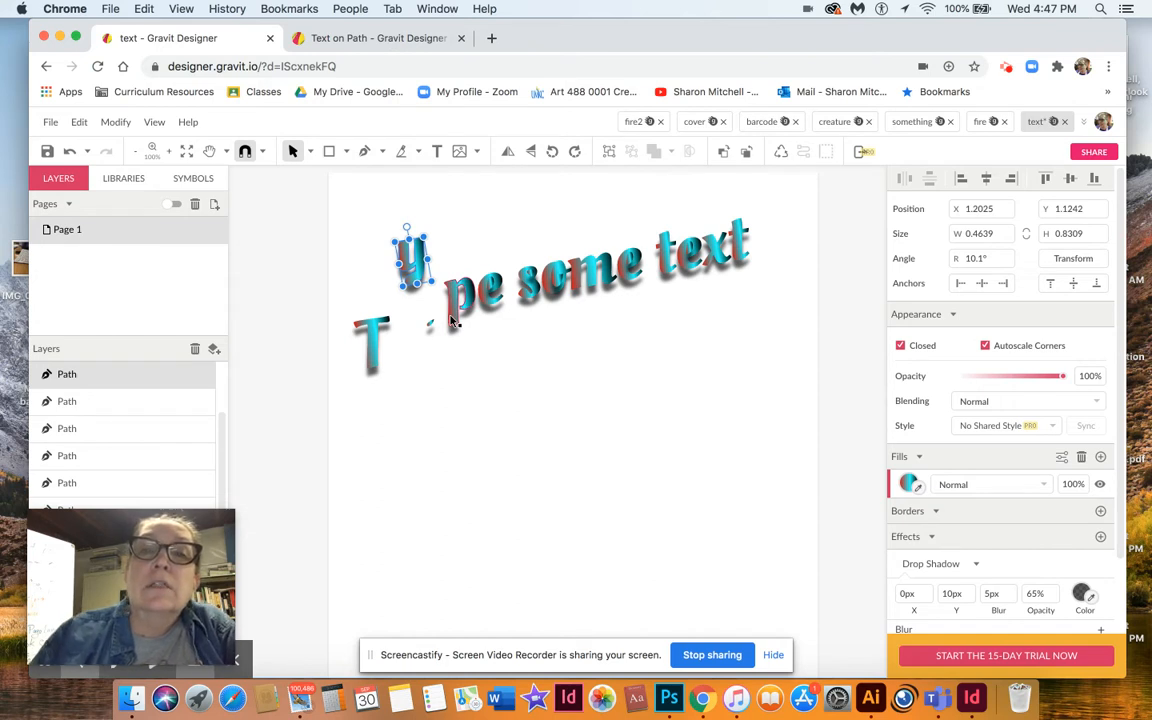
Drag the o of "some" down below the line, then undo the move.
left_click(550, 292)
left_click_drag(550, 292, 548, 336)
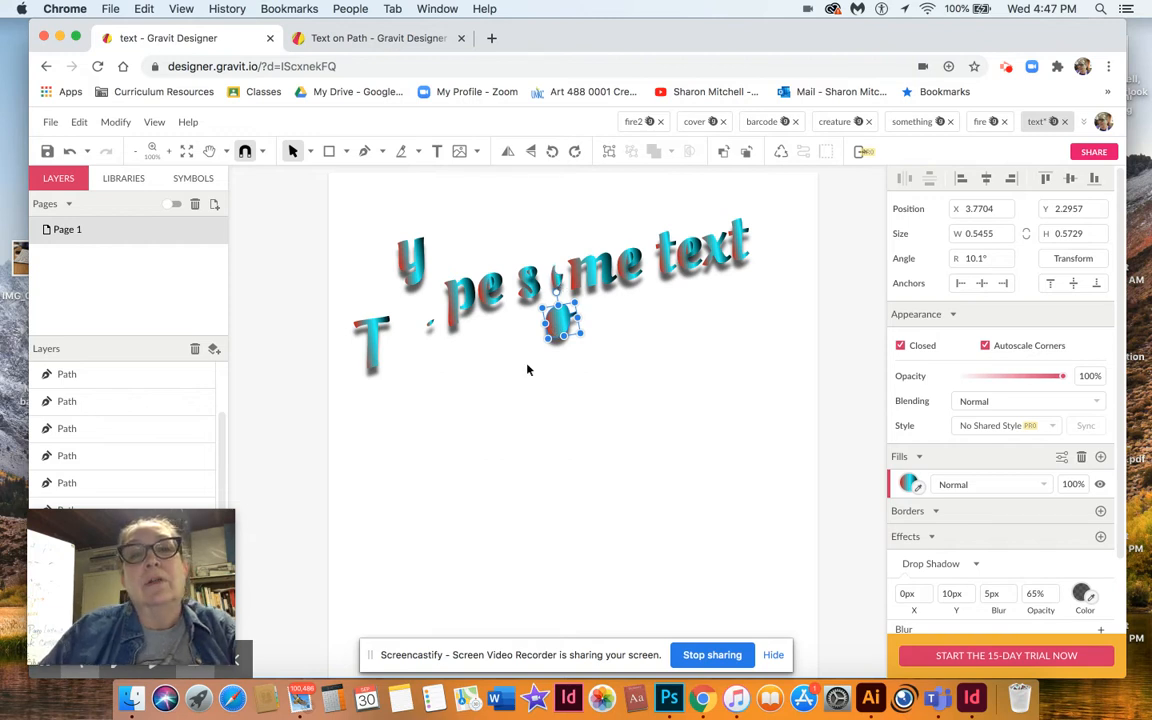
left_click(528, 368)
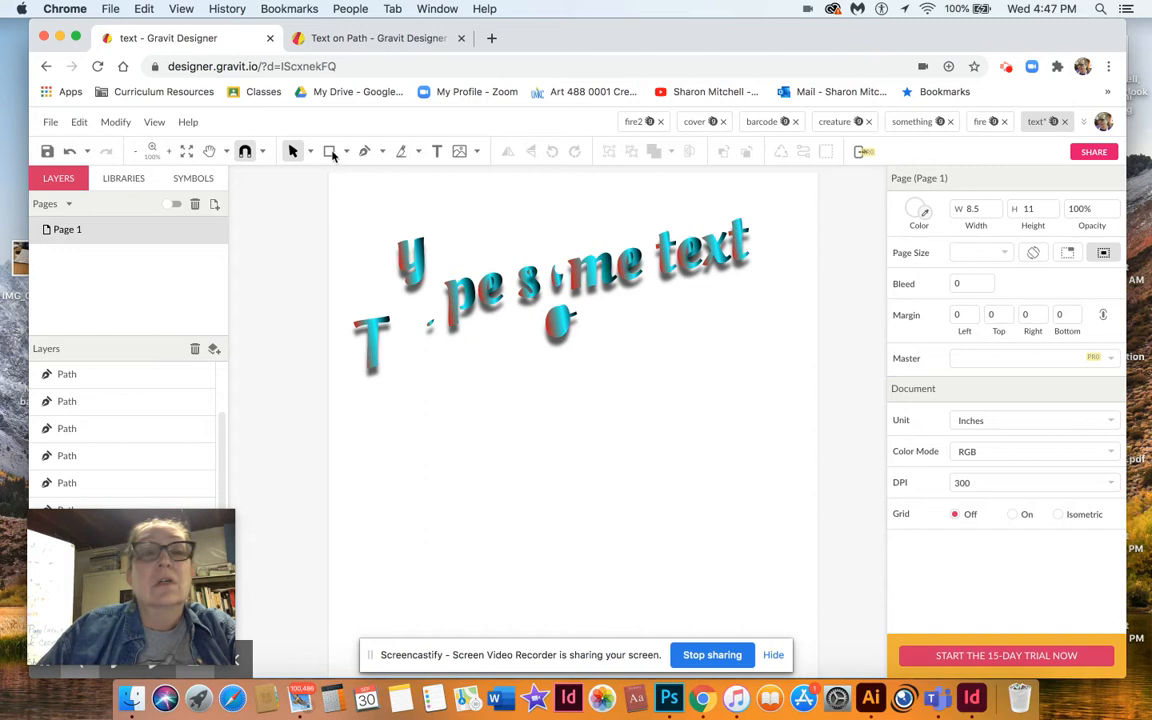
left_click(69, 151)
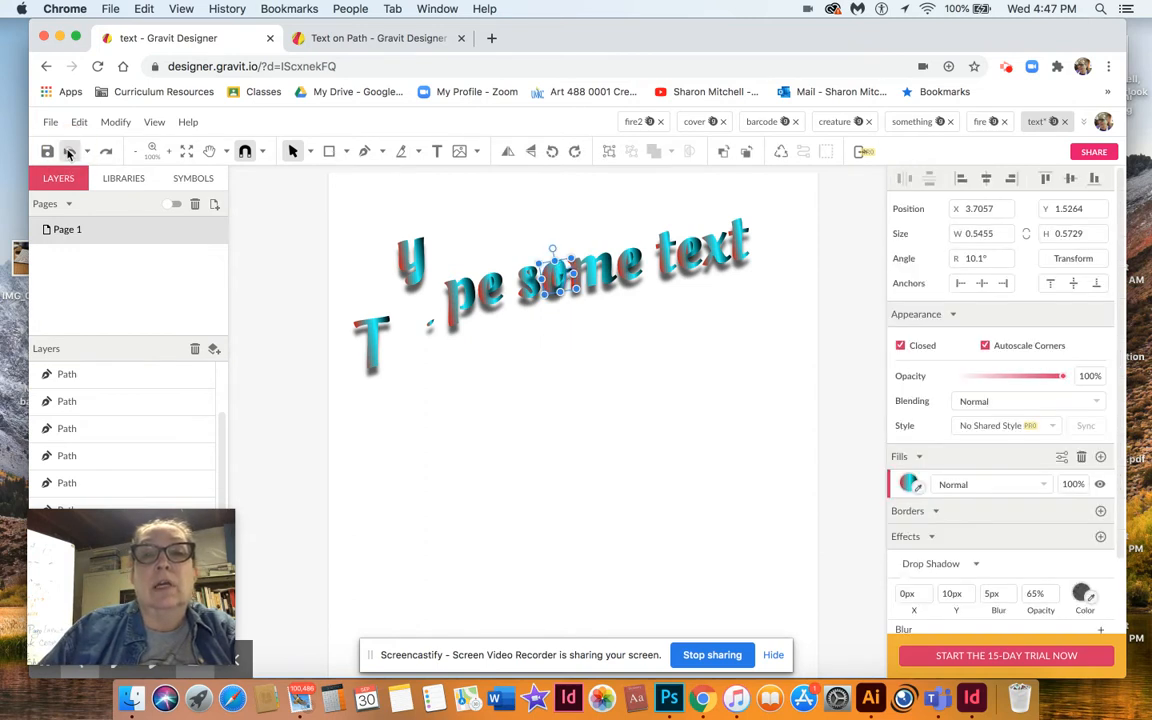
left_click(449, 426)
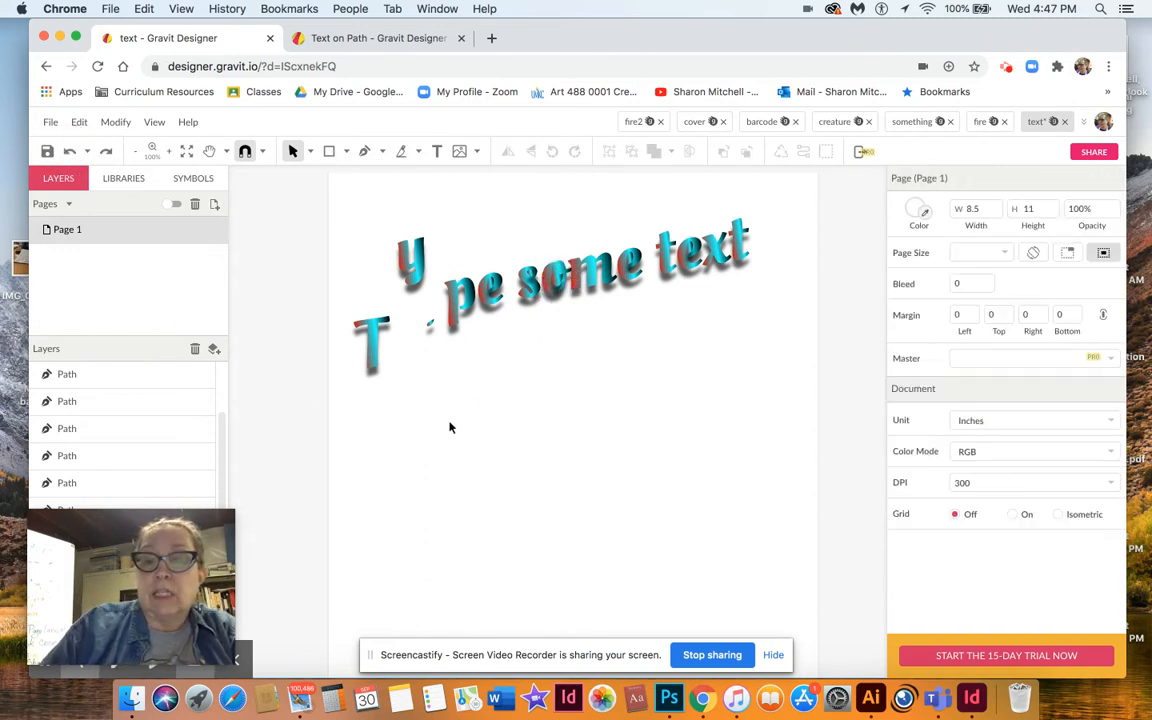
Zoom in and turn both parts of the o in "some" into a Subtract compound shape, then nudge it slightly left.
key("super+equal")
key("super+equal")
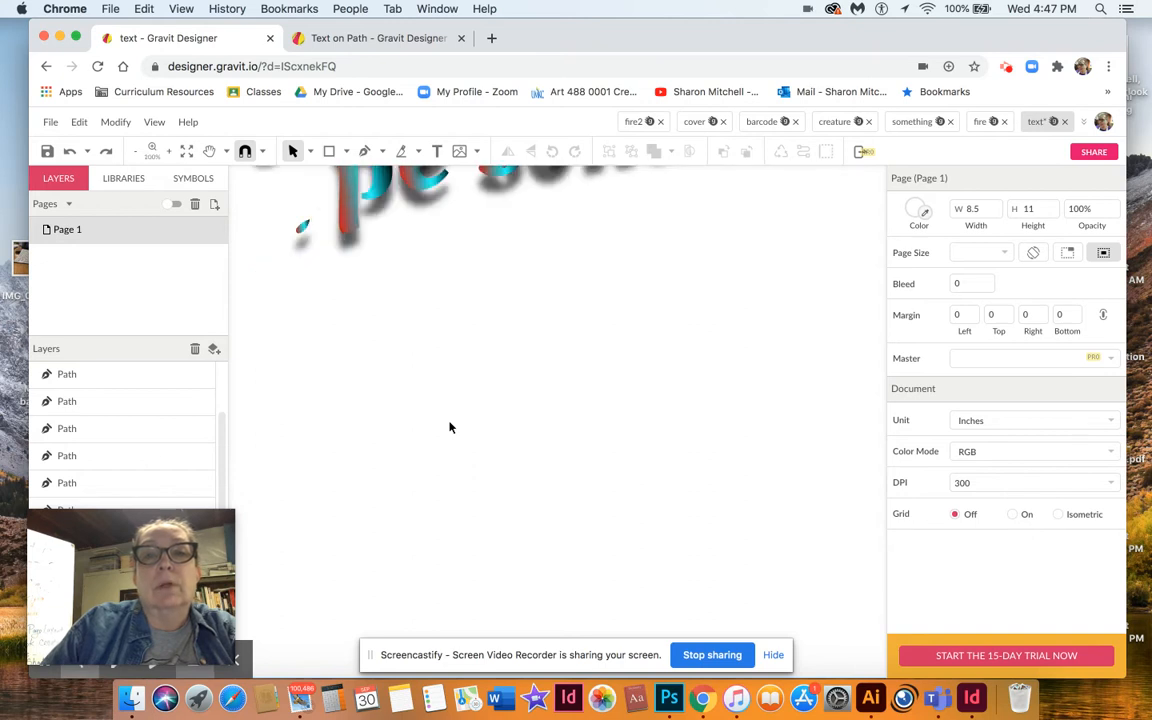
scroll(449, 427, "up", 8)
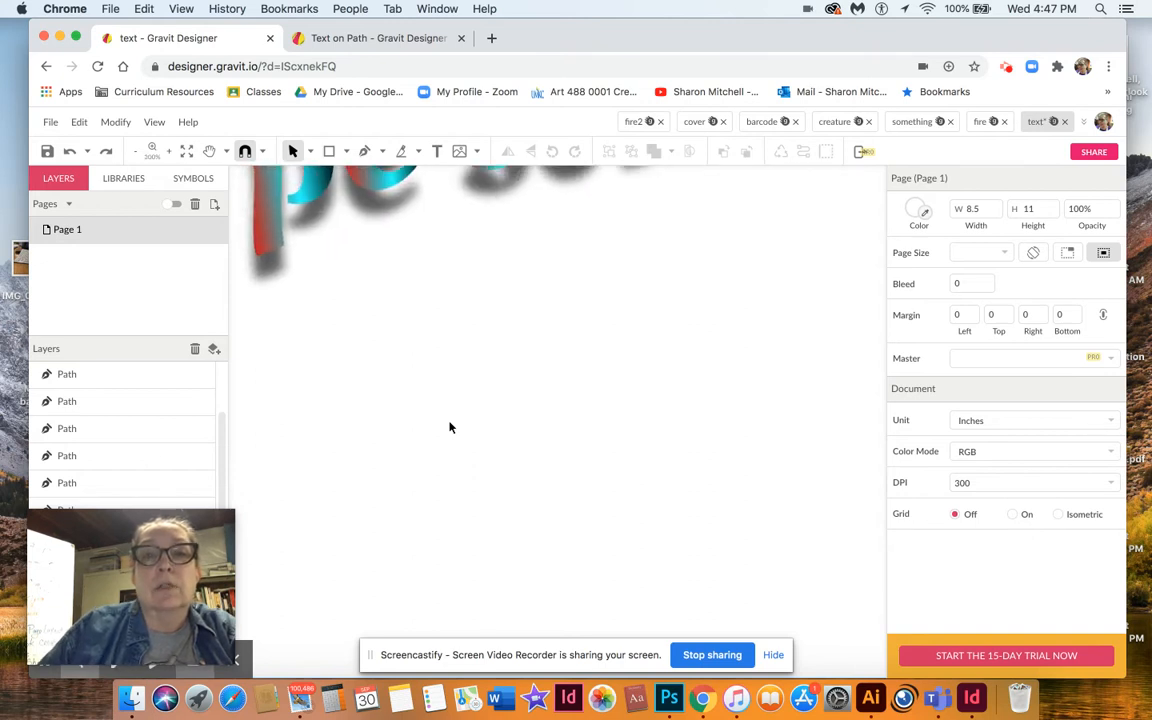
scroll(449, 427, "right", 1)
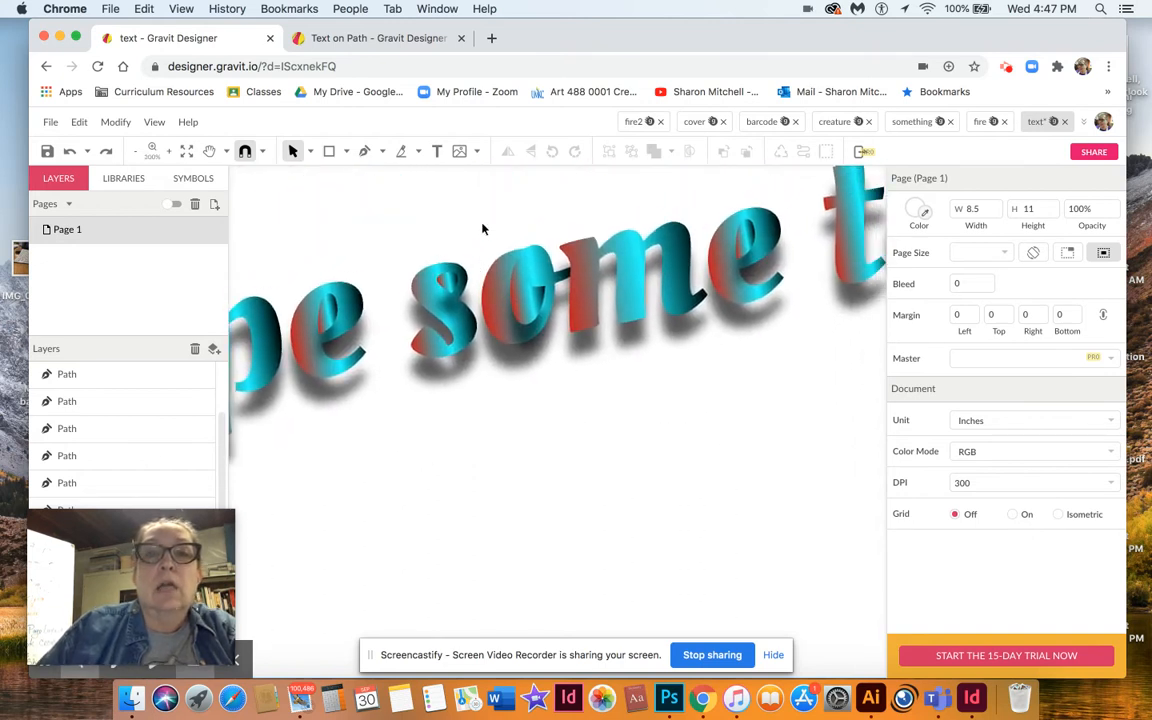
left_click_drag(485, 240, 536, 338)
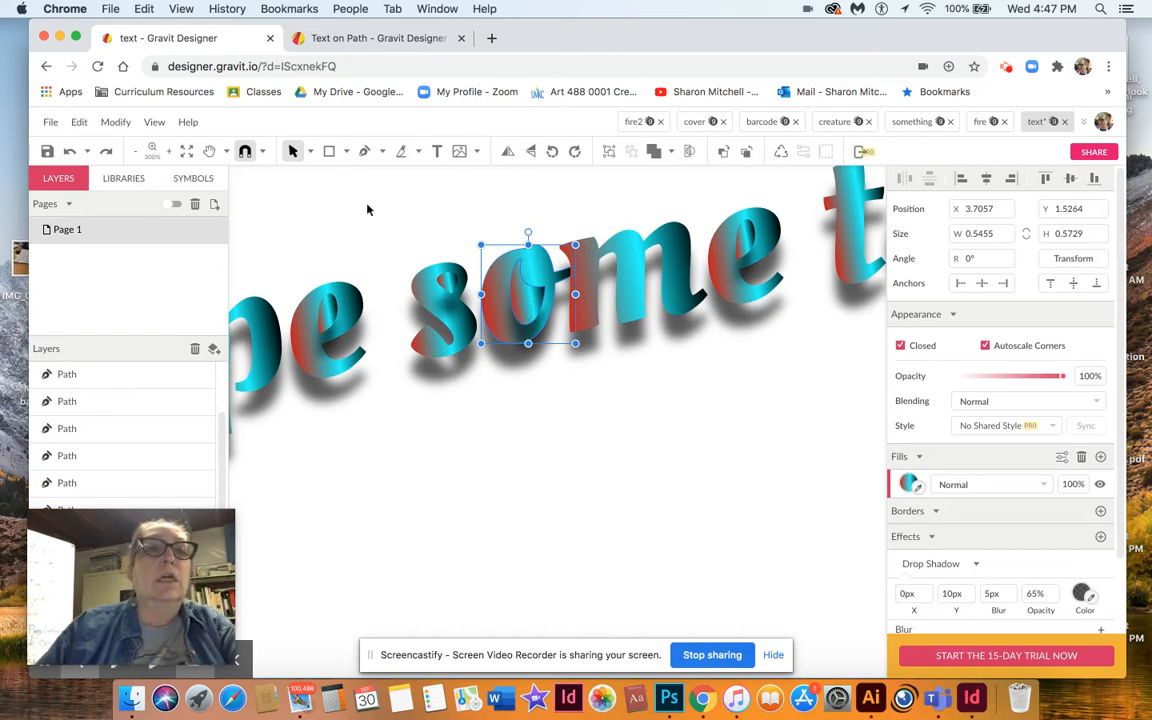
left_click(117, 123)
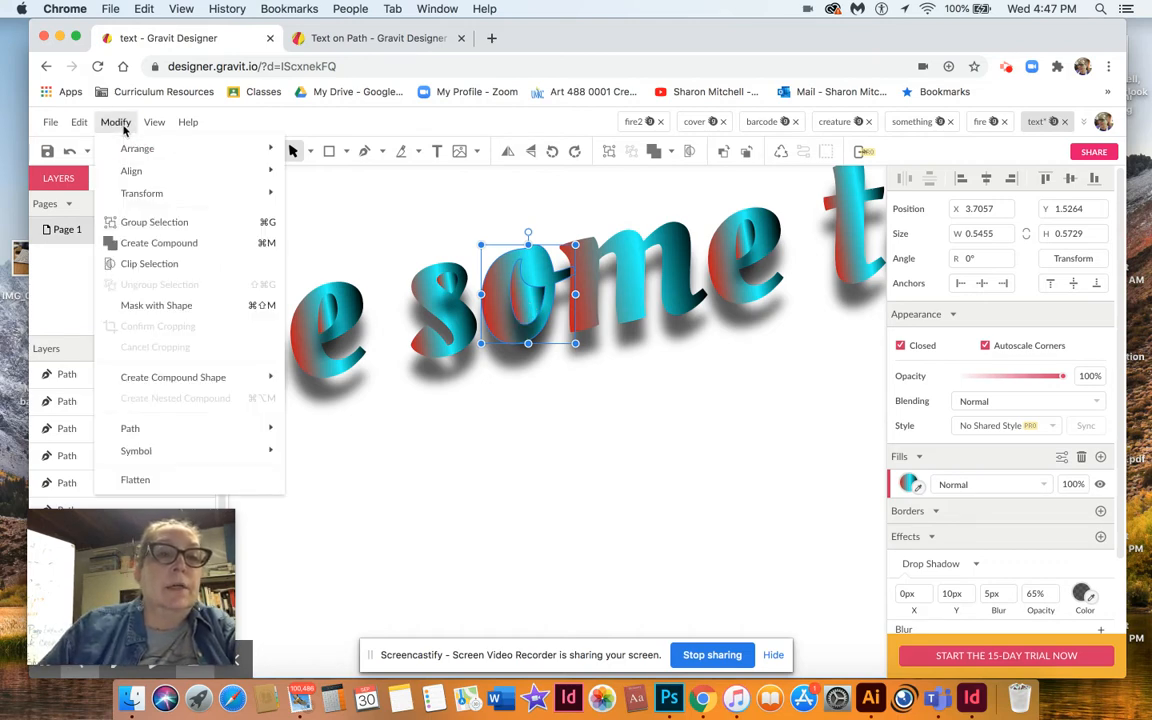
mouse_move(167, 382)
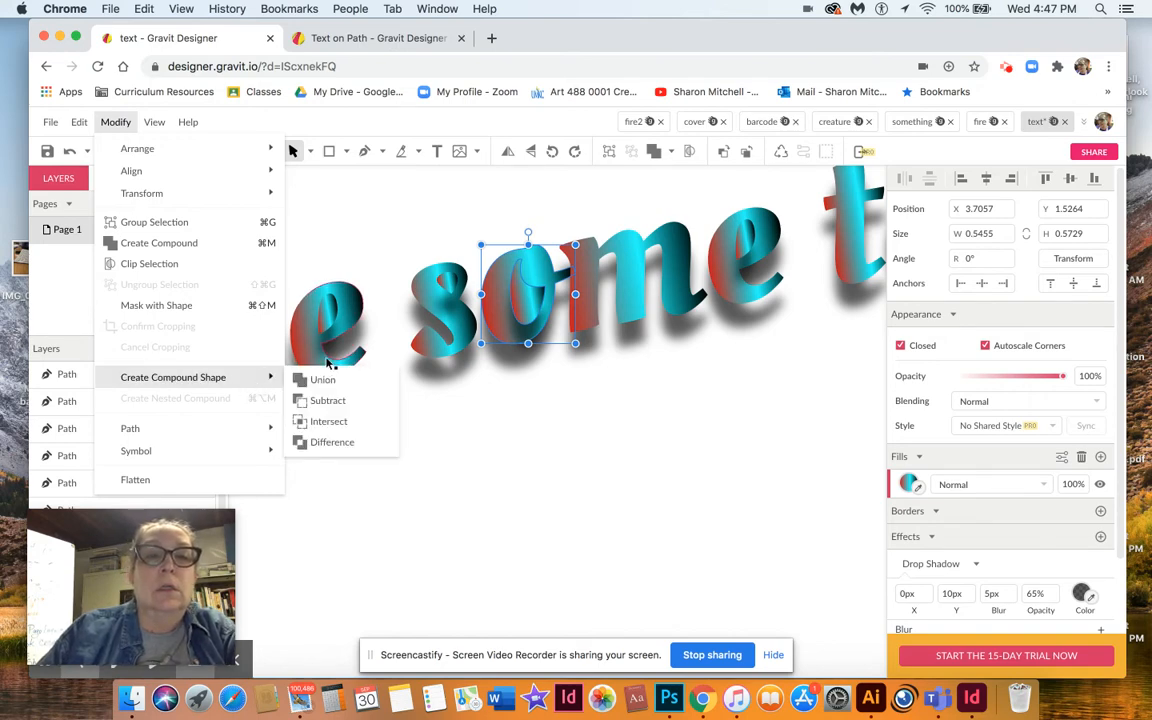
left_click(327, 401)
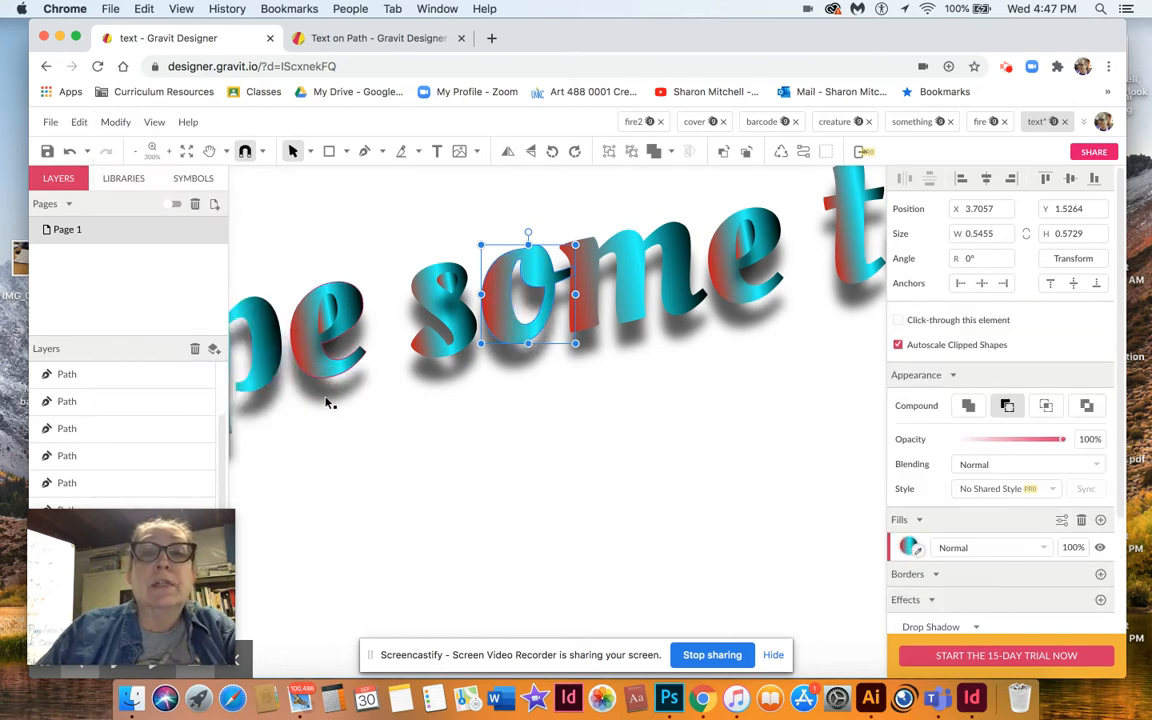
left_click(535, 465)
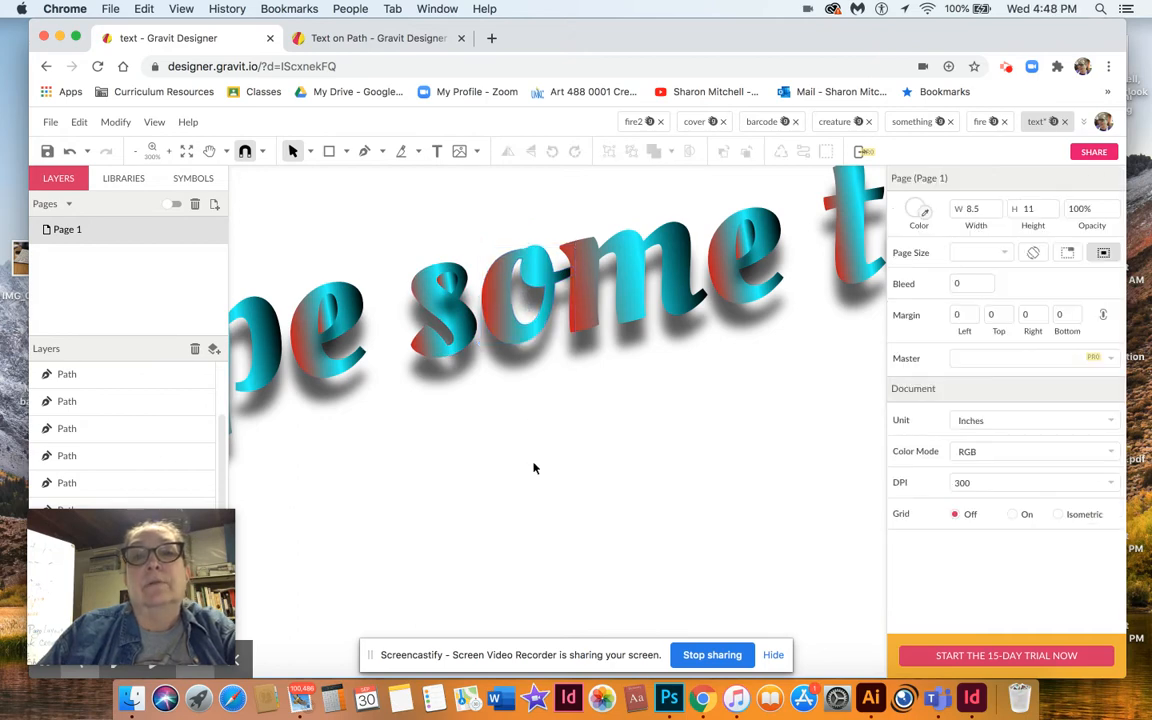
left_click(510, 333)
mouse_move(510, 333)
left_mouse_down()
mouse_move(510, 395)
mouse_move(505, 333)
left_mouse_up()
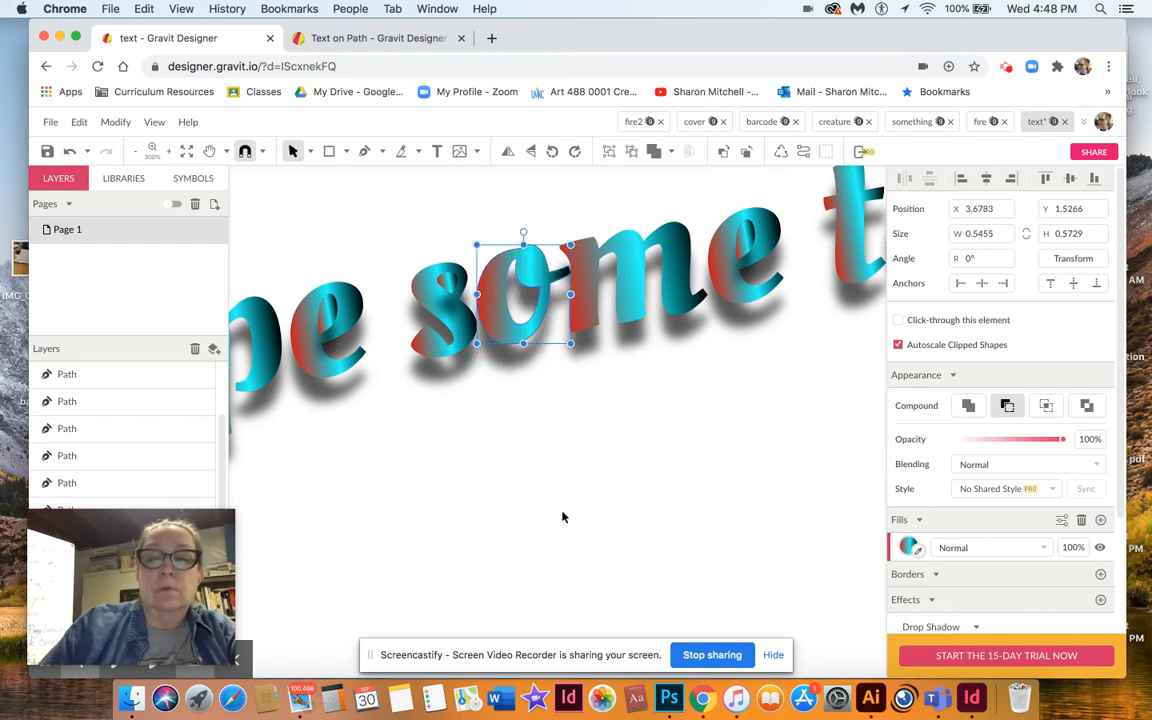
Zoom back out and draw a large circle about 2.87 in across below the text with a smaller circle inside it.
scroll(562, 517, "down", 4)
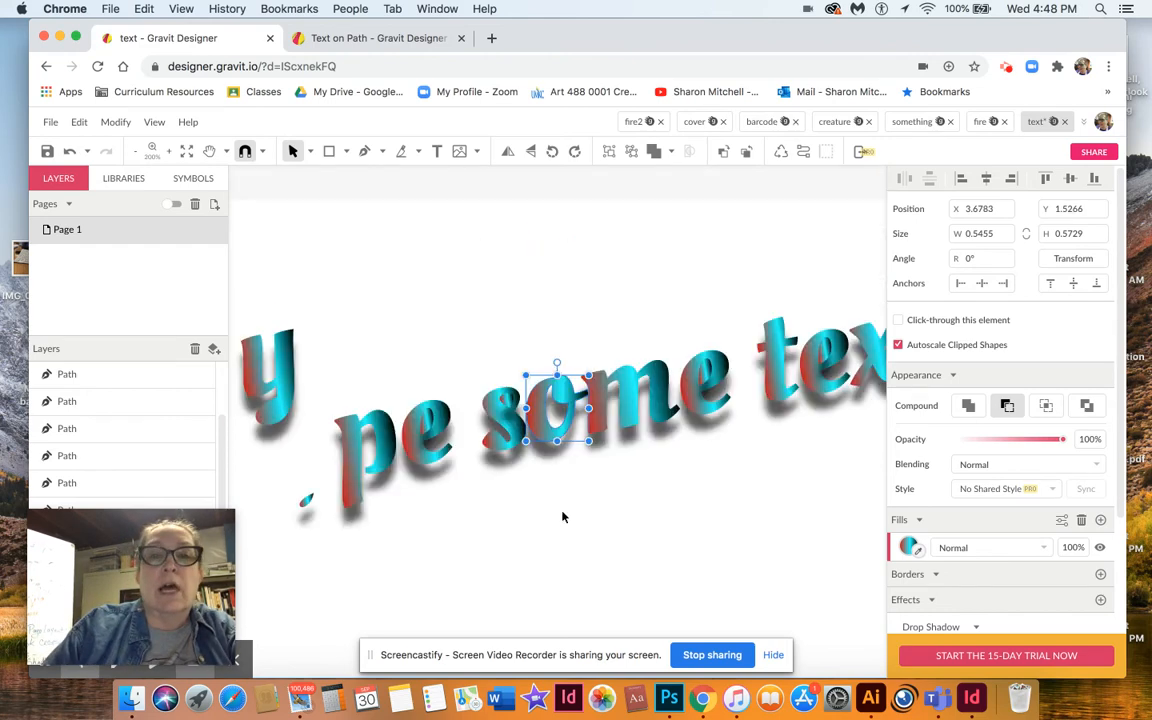
scroll(562, 517, "down", 2)
left_click(563, 517)
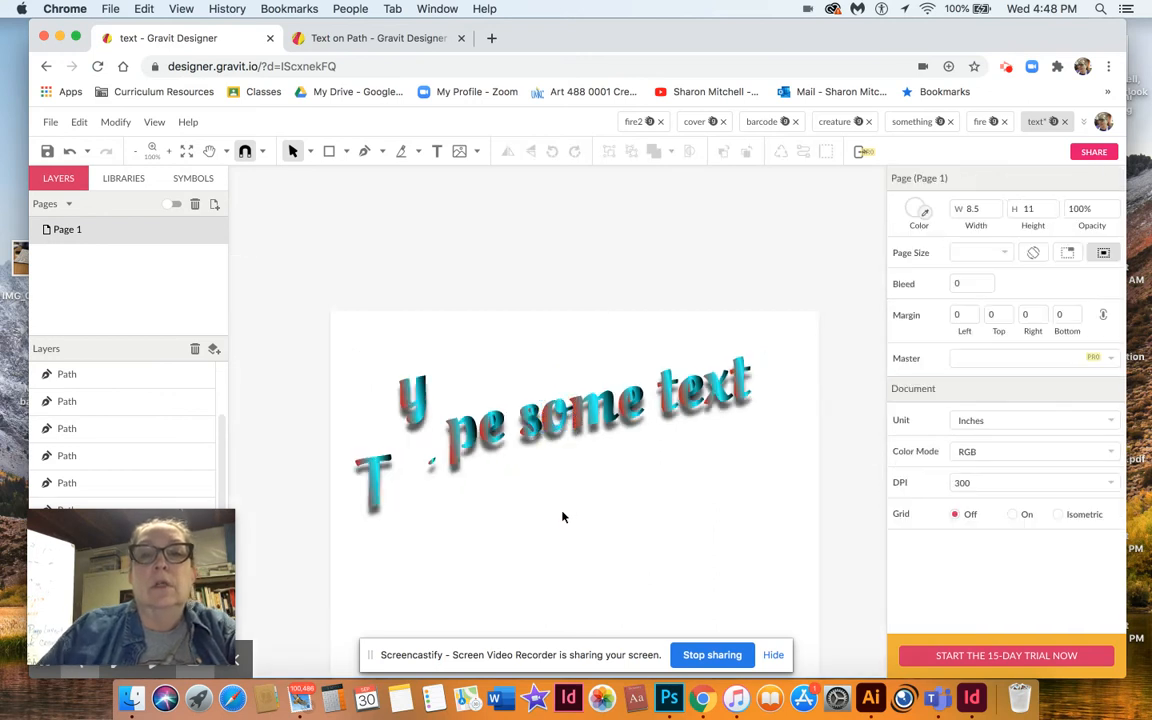
scroll(543, 379, "down", 3)
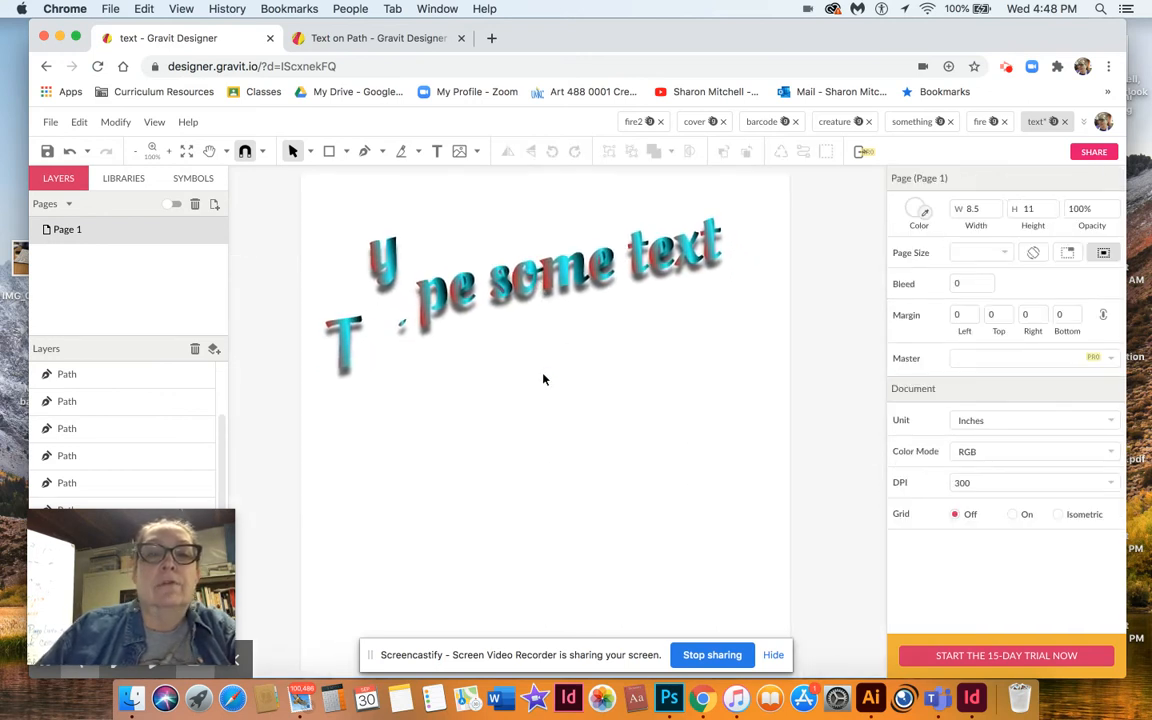
left_click(346, 151)
left_click(358, 218)
left_click_drag(471, 376, 636, 532)
left_click(524, 425)
left_click(329, 151)
left_click(529, 428)
left_click_drag(529, 466, 591, 493)
left_click(462, 476)
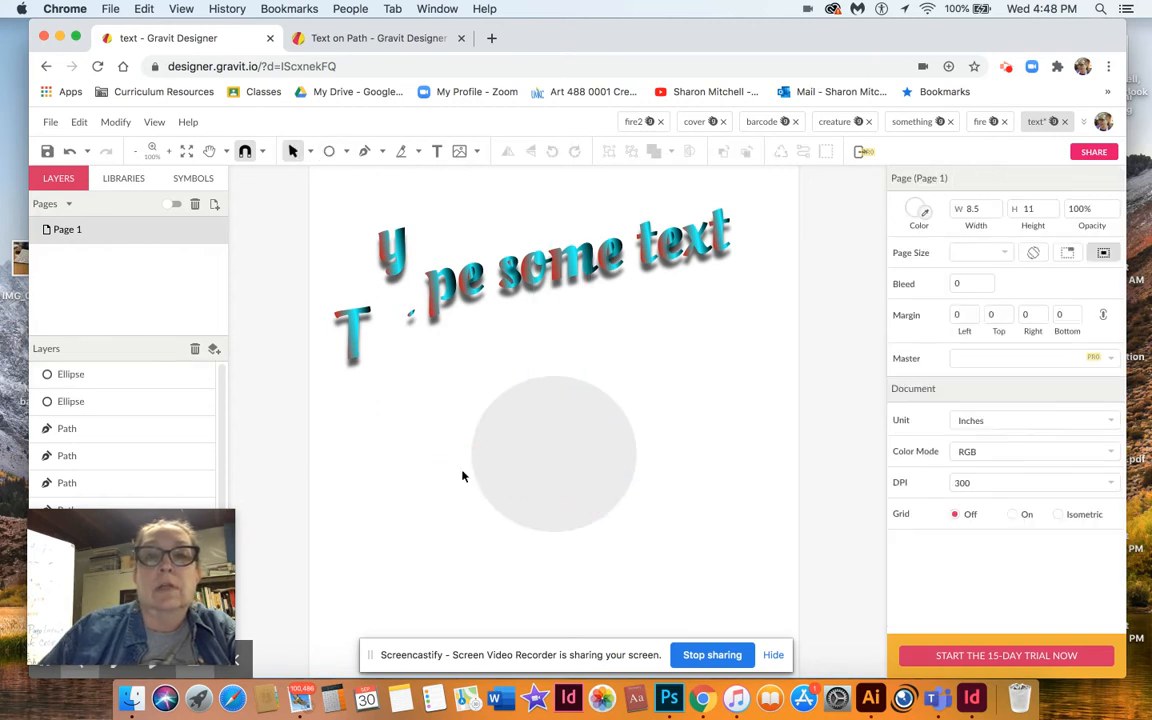
Select both circles and combine them into a Subtract compound shape to form a ring.
left_click_drag(453, 366, 673, 559)
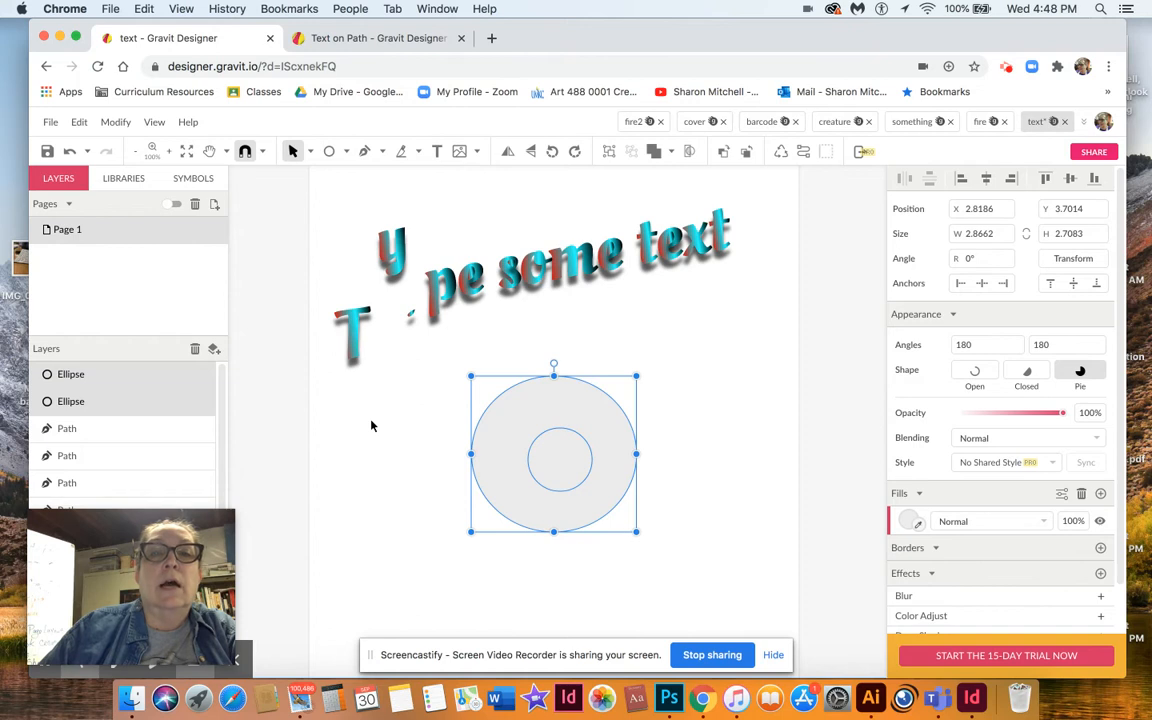
left_click(116, 123)
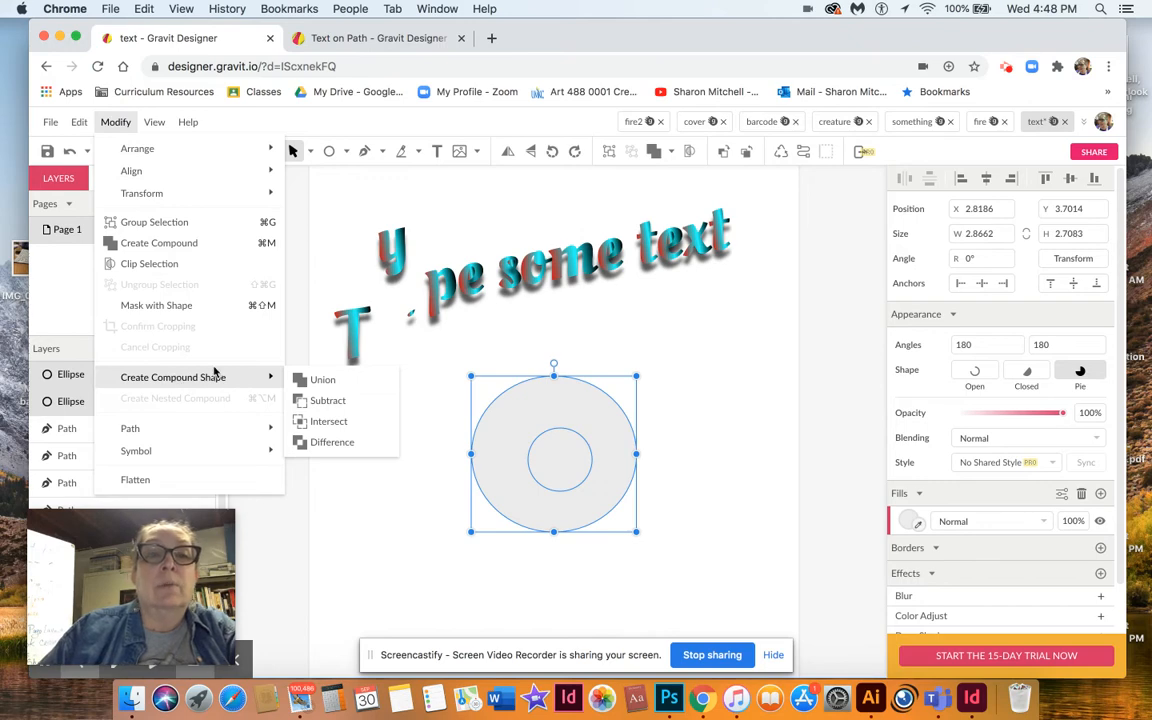
left_click(324, 401)
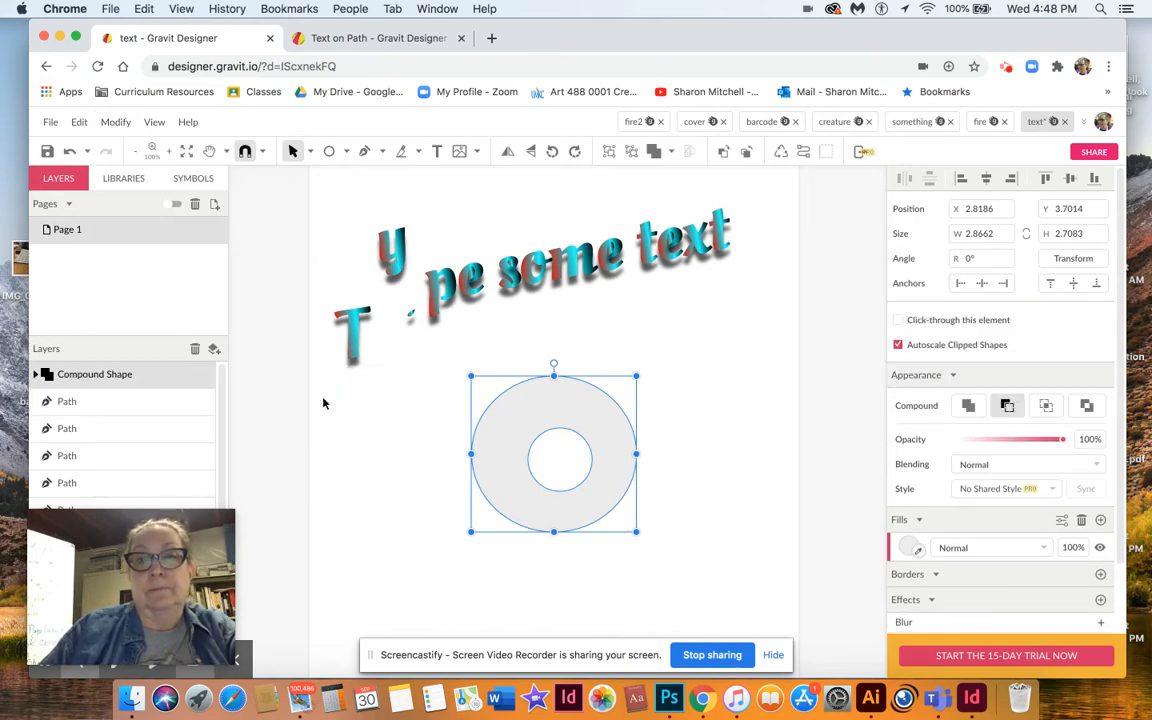
Move the ring over the text, move it back down, and delete it.
left_click(427, 487)
left_click_drag(518, 452, 527, 254)
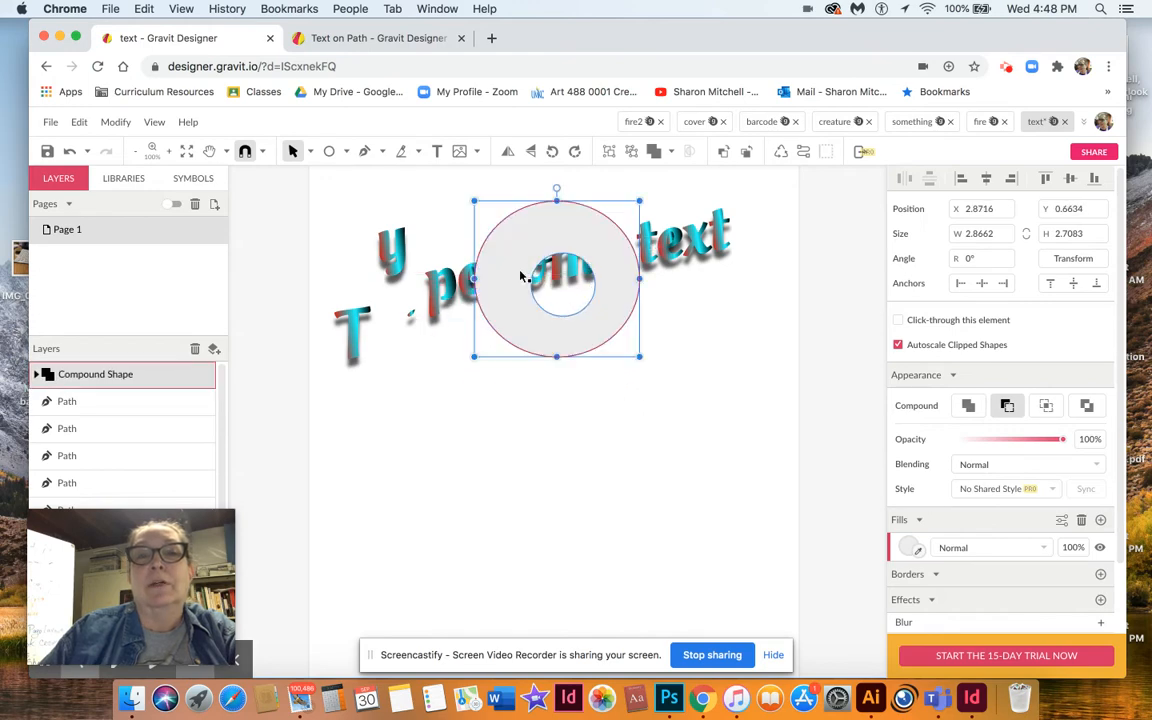
left_click(463, 479)
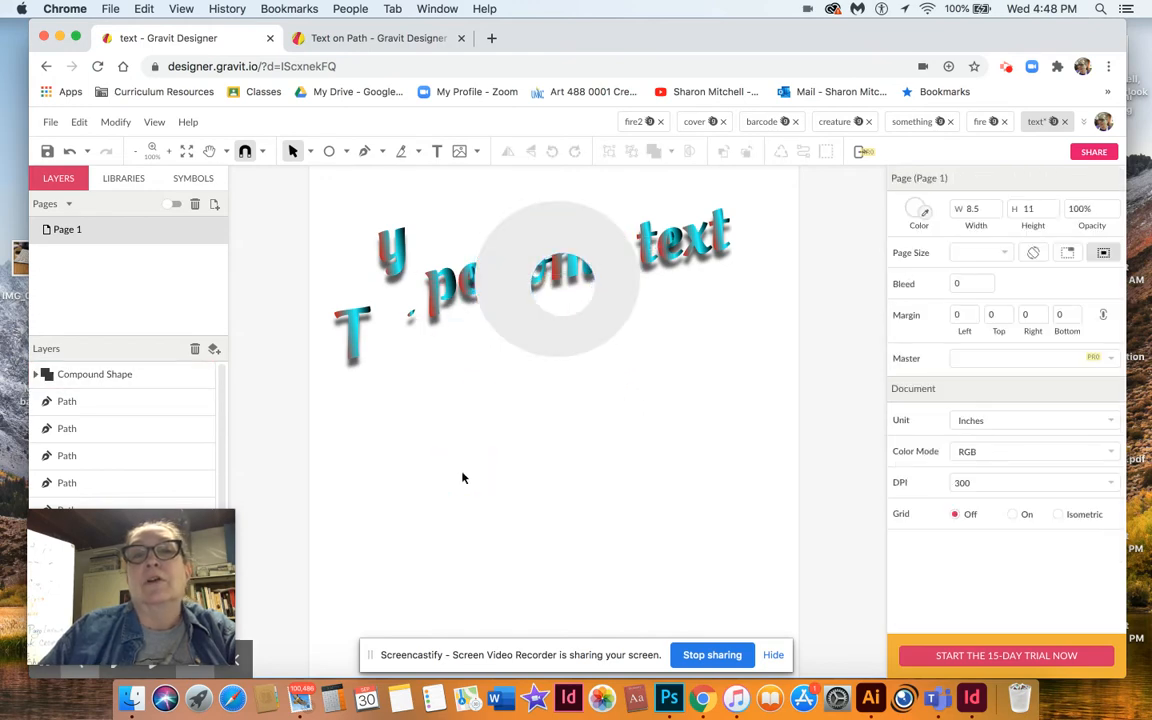
left_click(525, 330)
left_click_drag(527, 330, 565, 488)
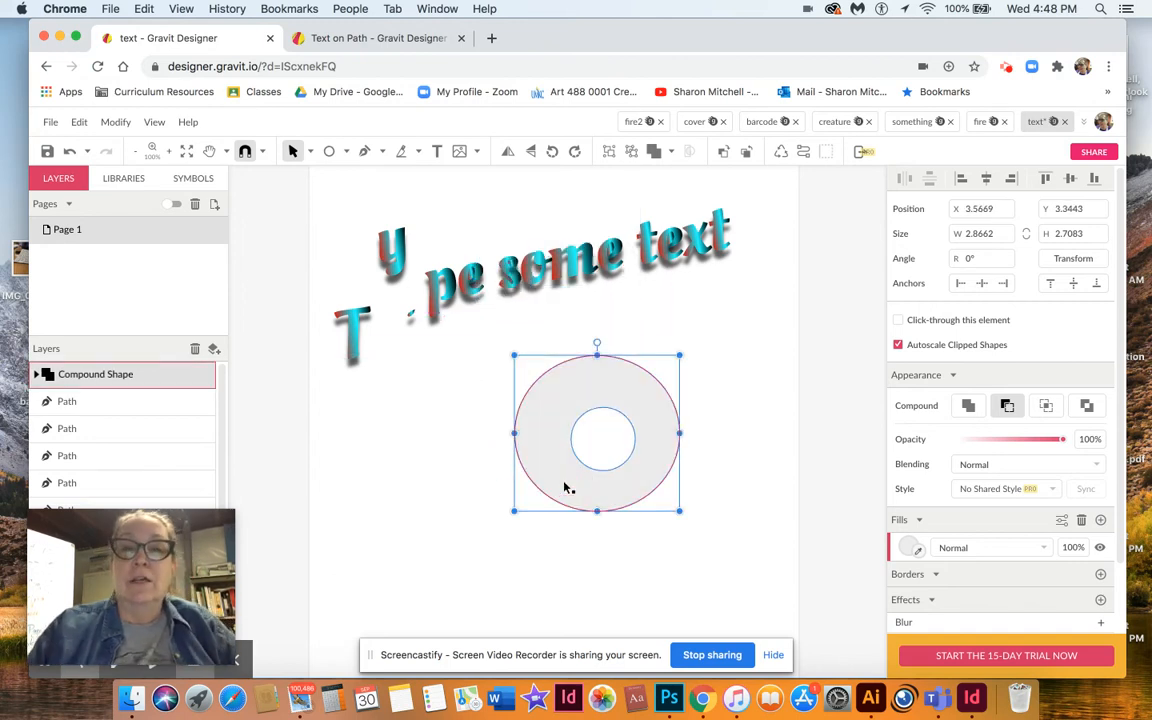
key("BackSpace")
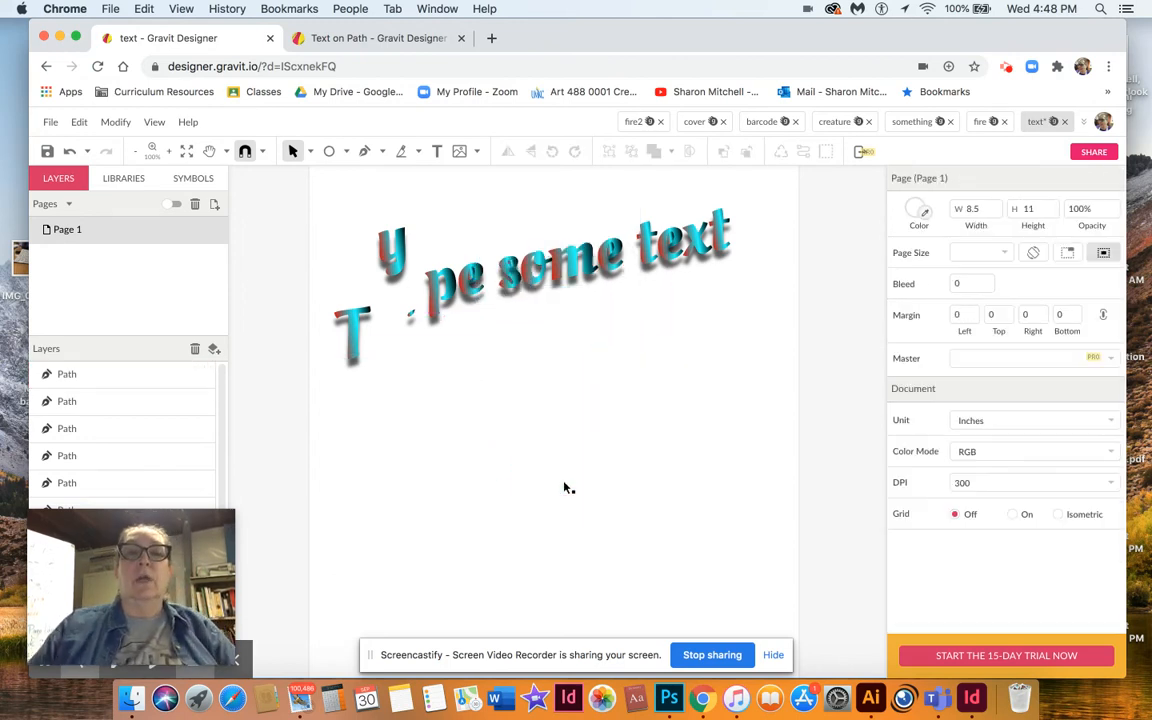
Move the p up above the line beside the y, then undo the last two letter moves.
left_click(437, 302)
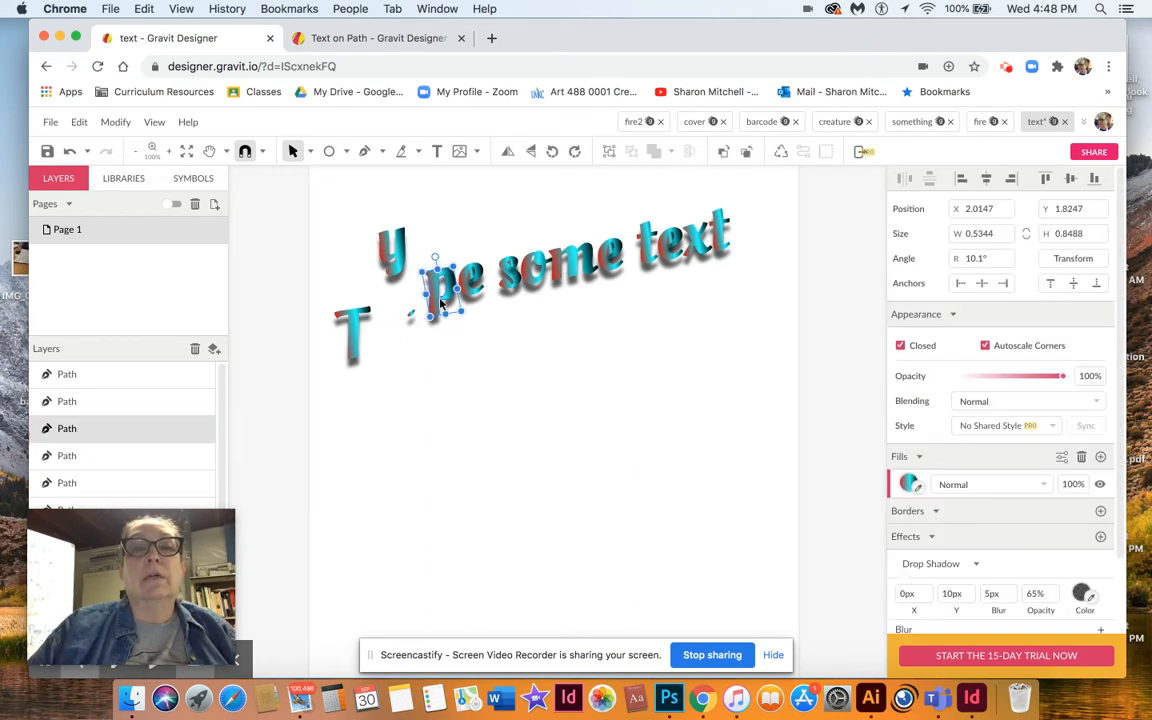
left_click_drag(437, 299, 523, 228)
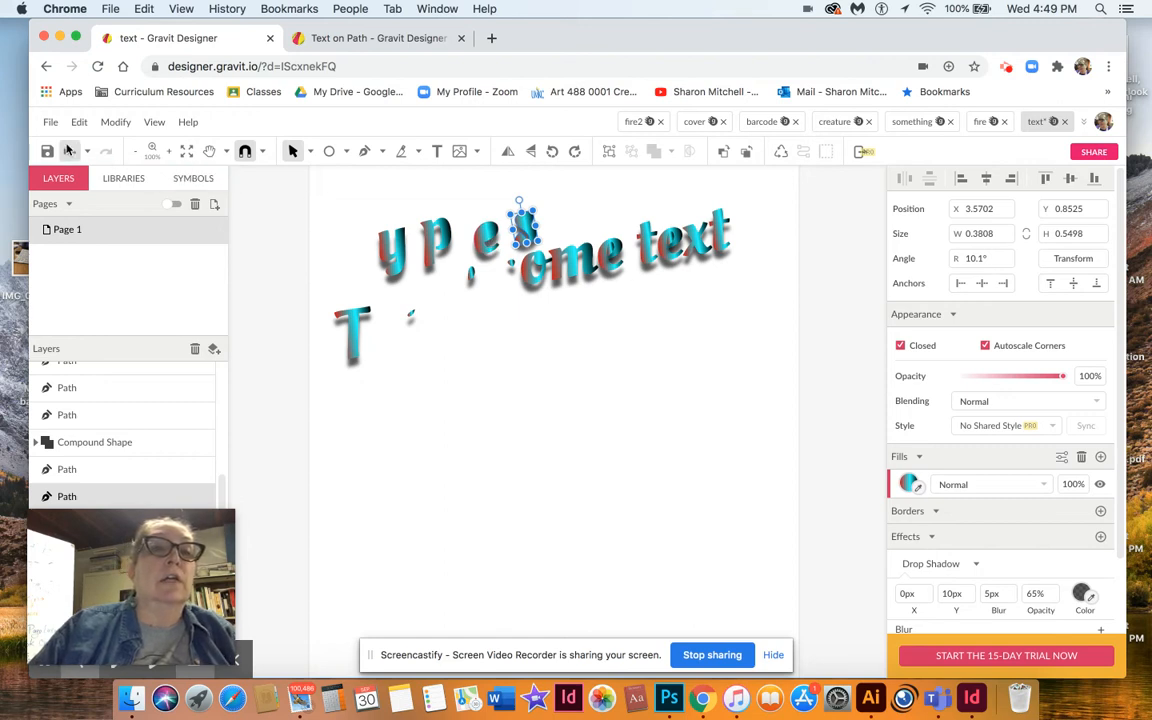
left_click(69, 151)
left_click(69, 151)
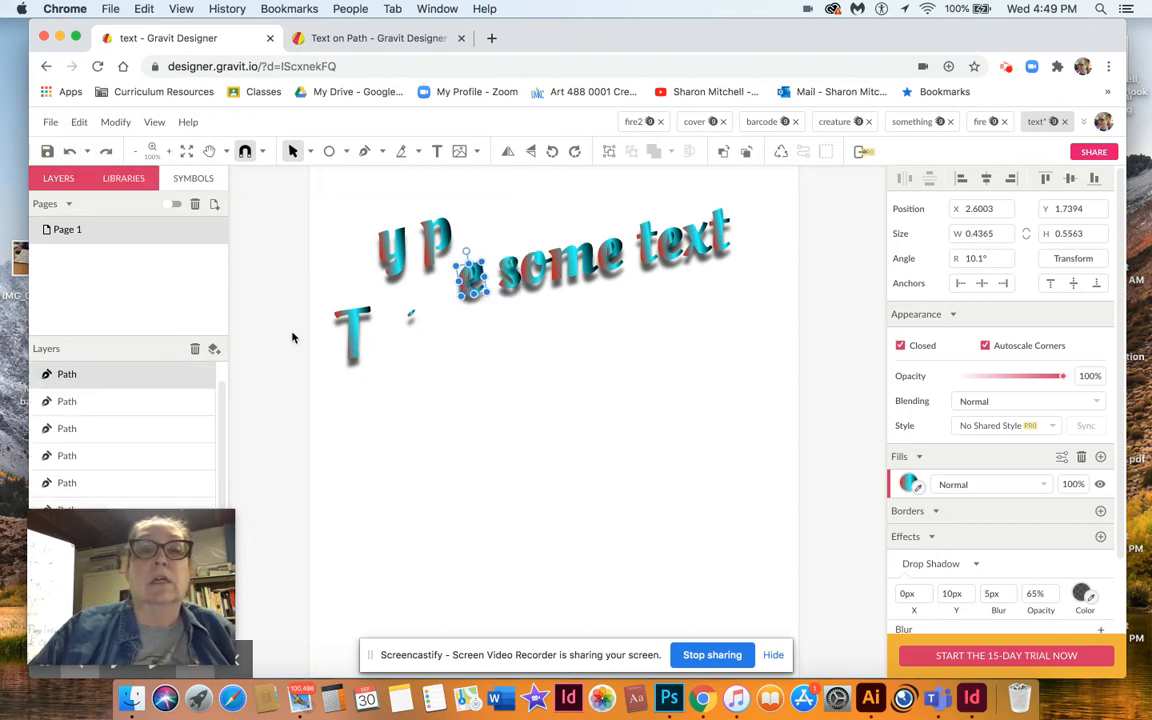
Select both parts of the e and combine them into a Subtract compound shape.
left_click(450, 475)
left_click_drag(446, 272, 489, 314)
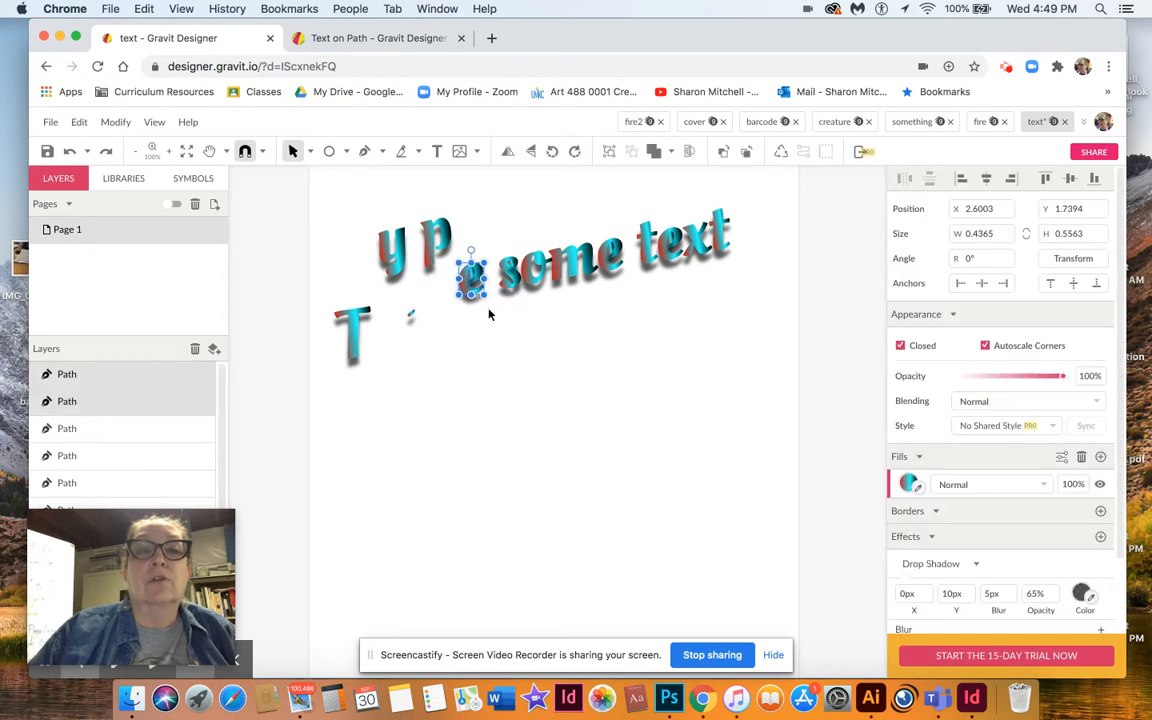
left_click(110, 122)
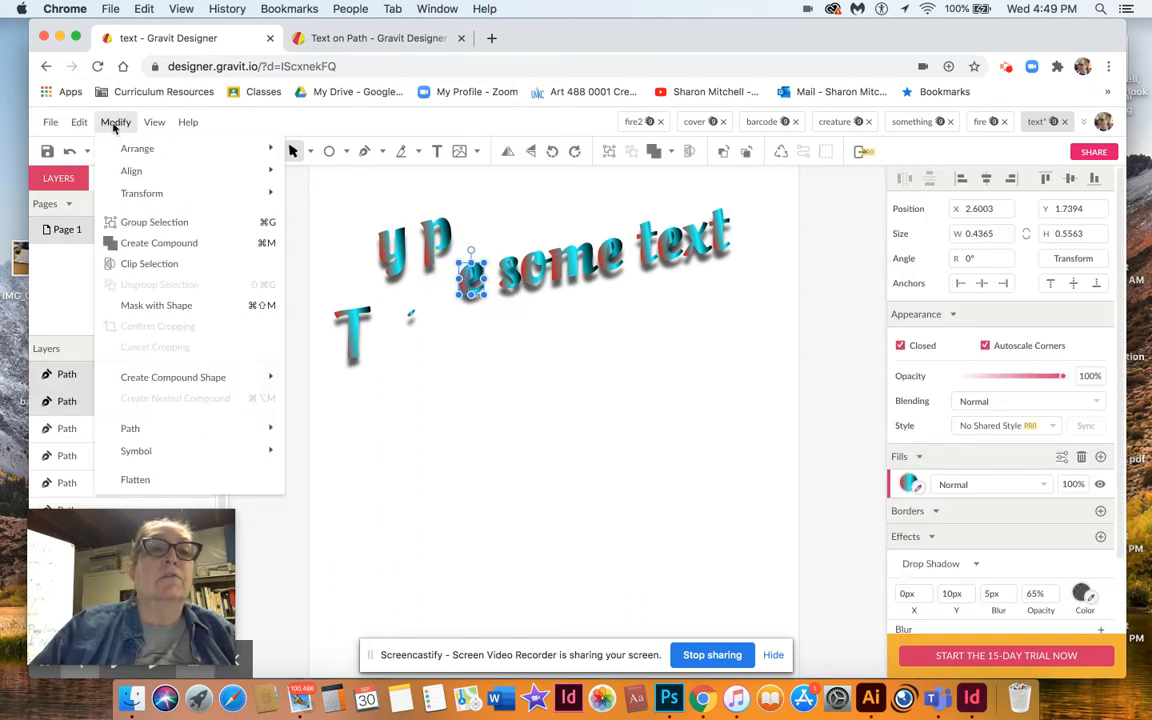
mouse_move(192, 378)
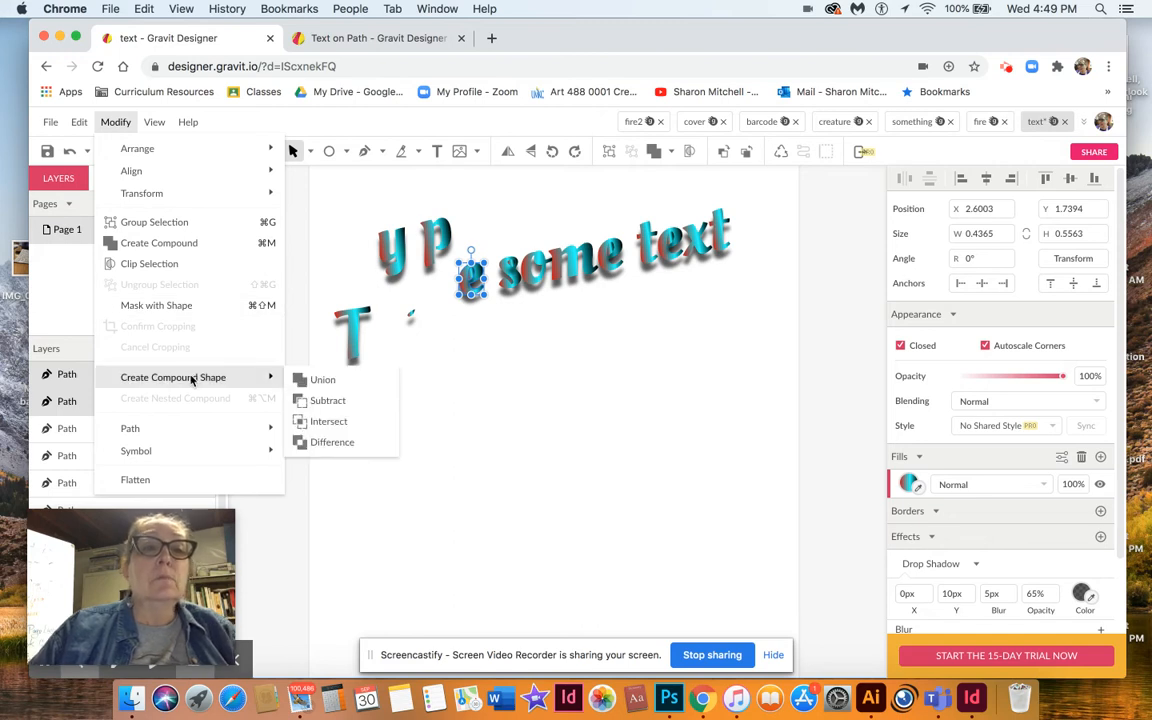
left_click(316, 401)
left_click(507, 386)
Move the e and the s of "some" up above the line next to the p.
left_click(470, 283)
left_click_drag(478, 246, 482, 242)
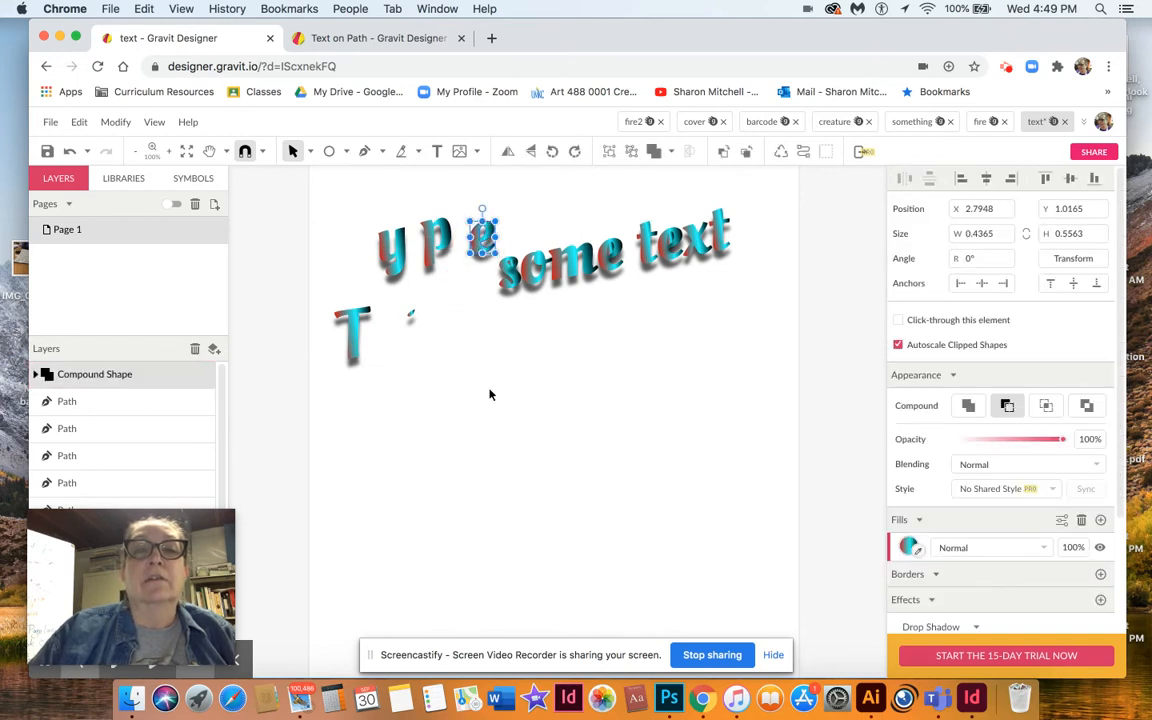
left_click(509, 281)
left_click_drag(517, 246, 525, 232)
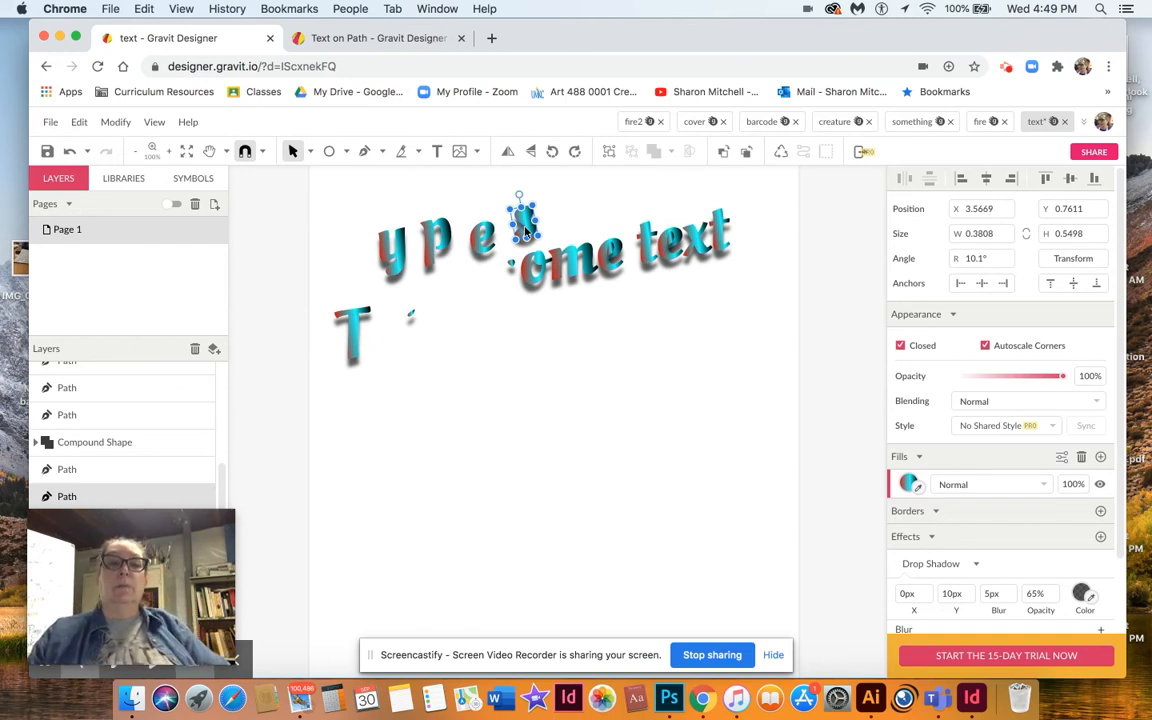
left_click(503, 353)
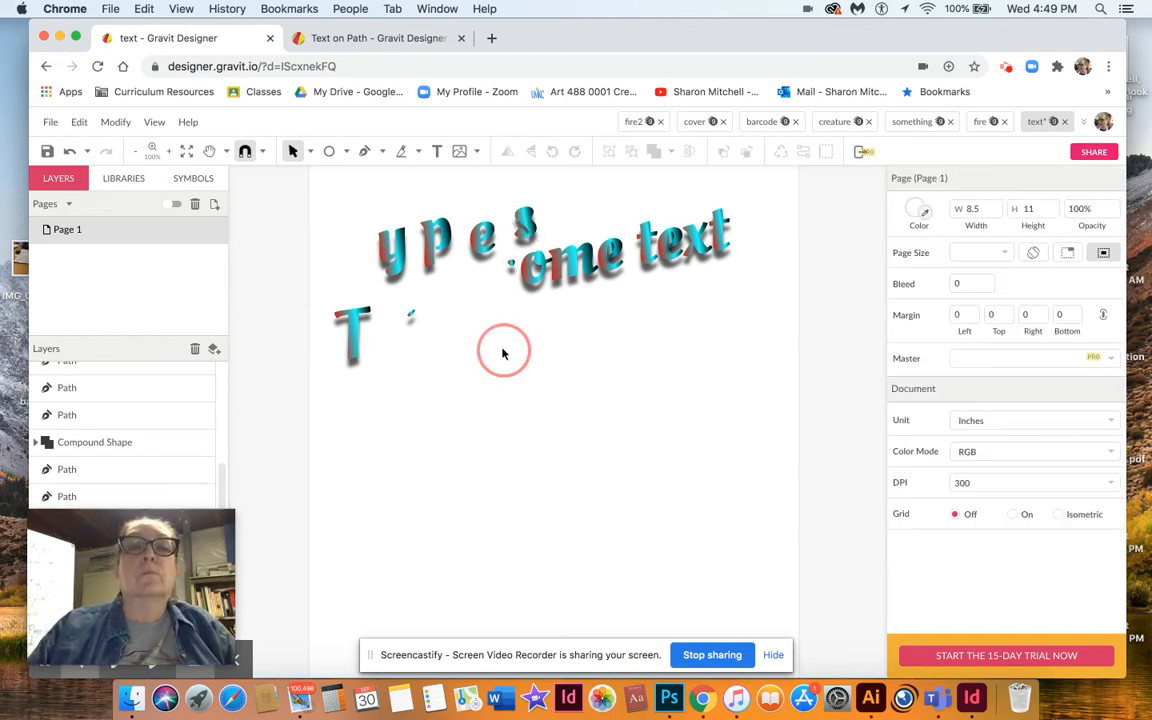
Change the T's fill from linear gradient to a solid red color fill and move the T up beside the y.
left_click(353, 328)
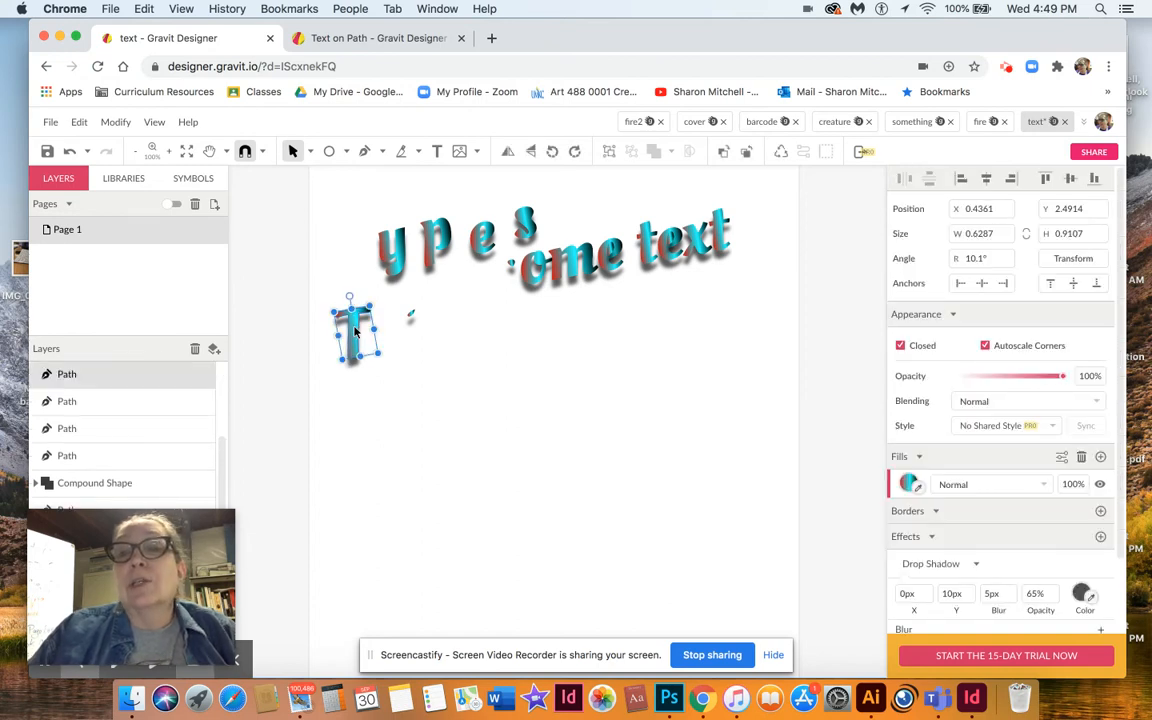
left_click(909, 484)
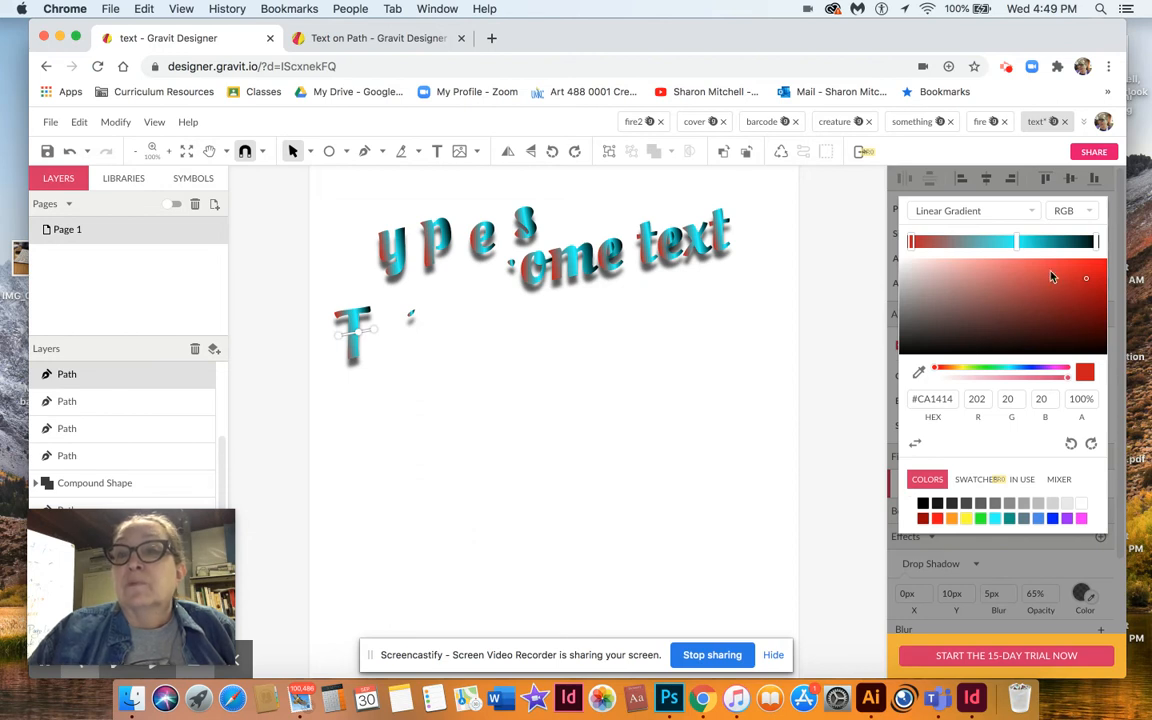
left_click(1036, 214)
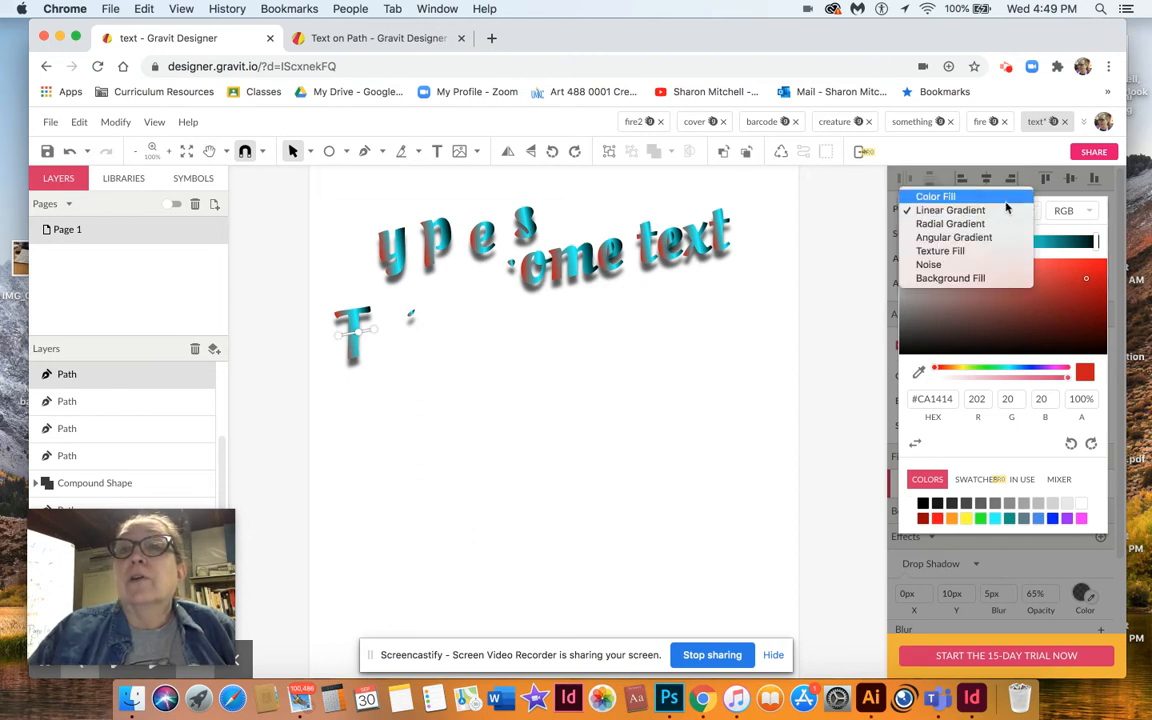
left_click(1019, 196)
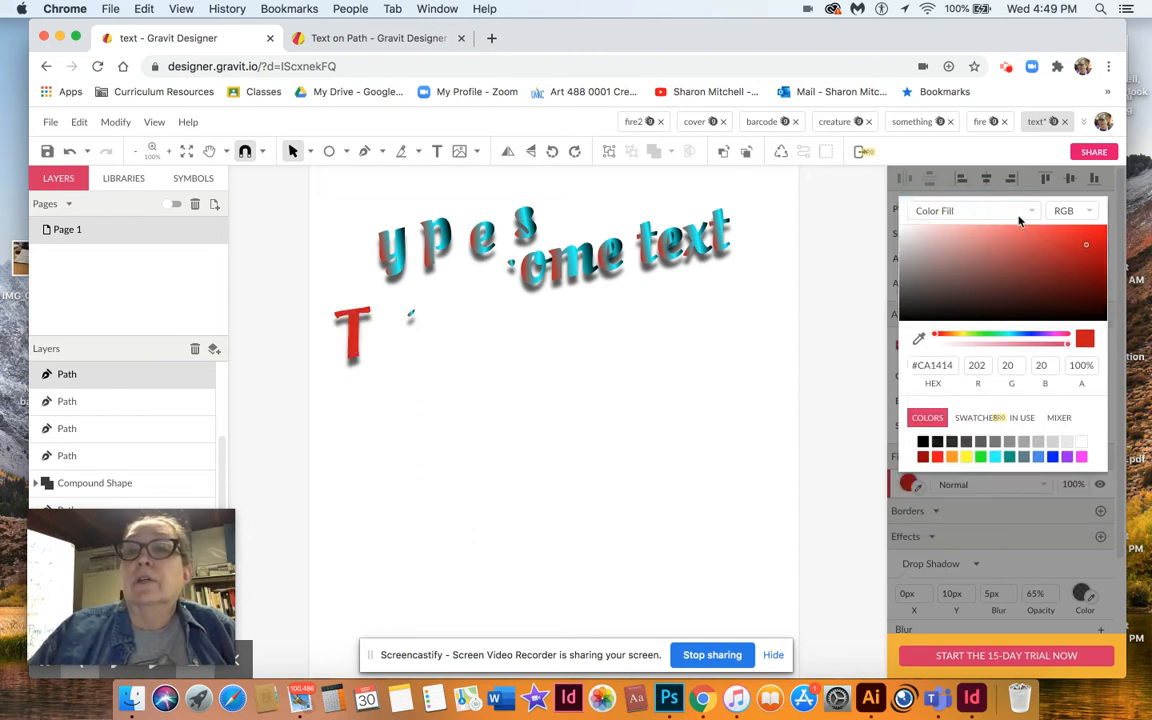
left_click(613, 377)
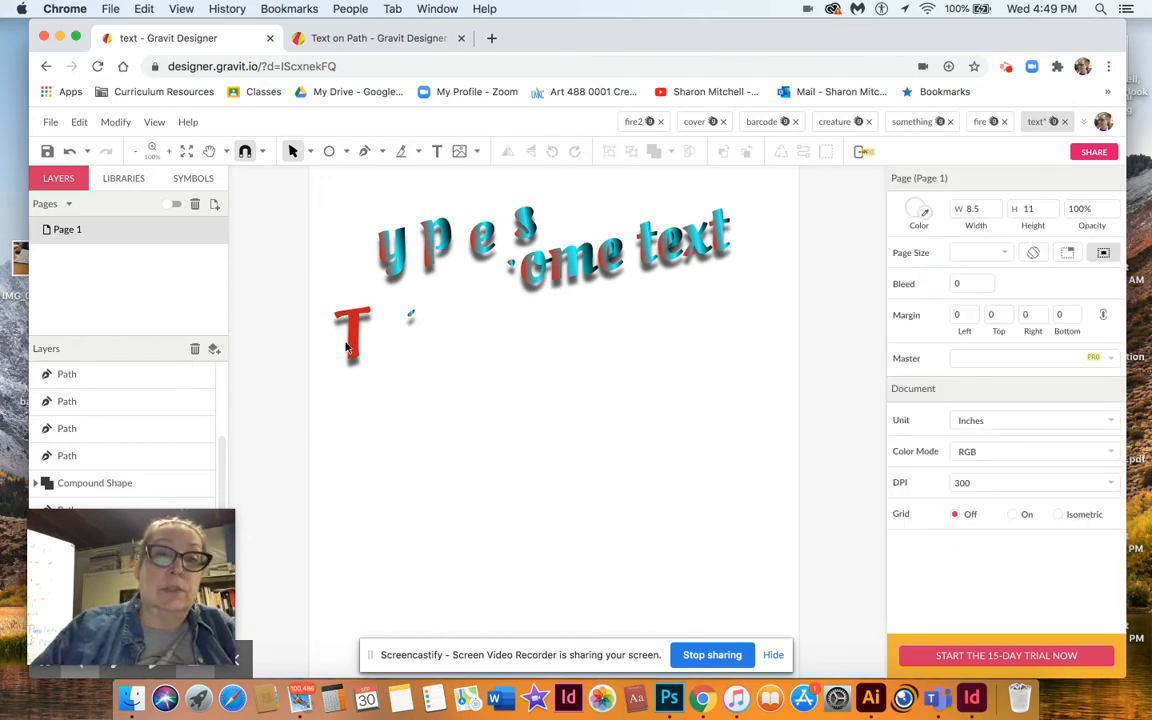
left_click_drag(353, 347, 346, 307)
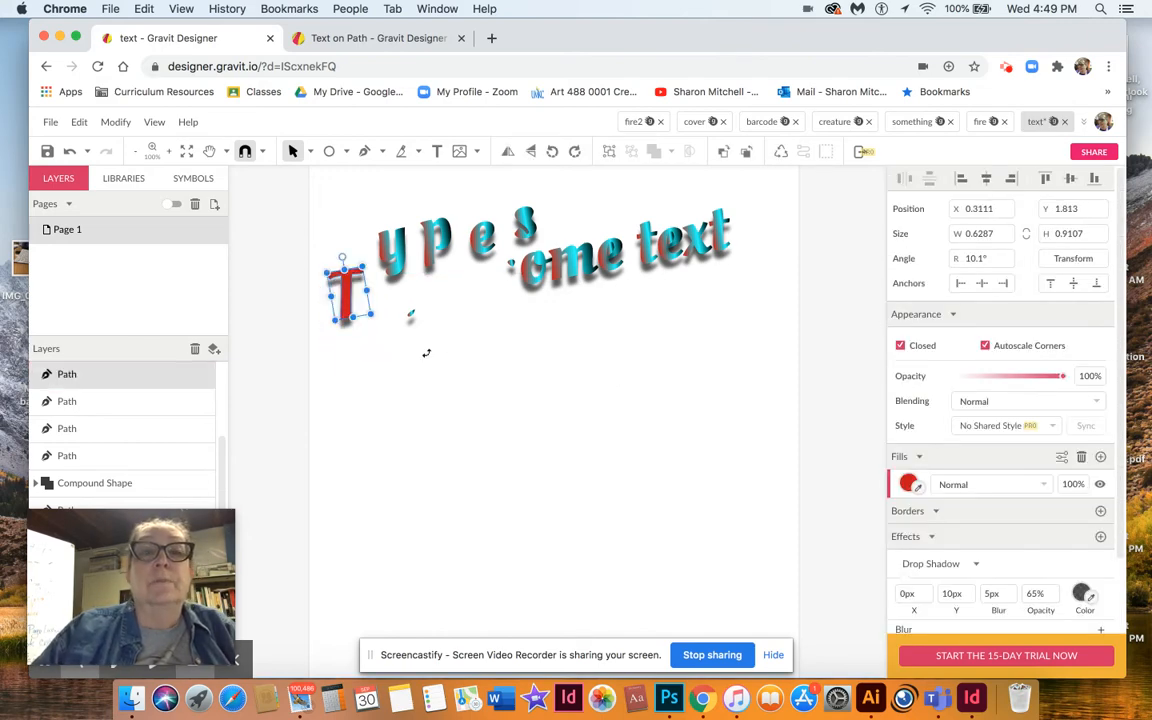
Draw an ellipse about 3.5 by 3 inches below the letters.
left_click(444, 380)
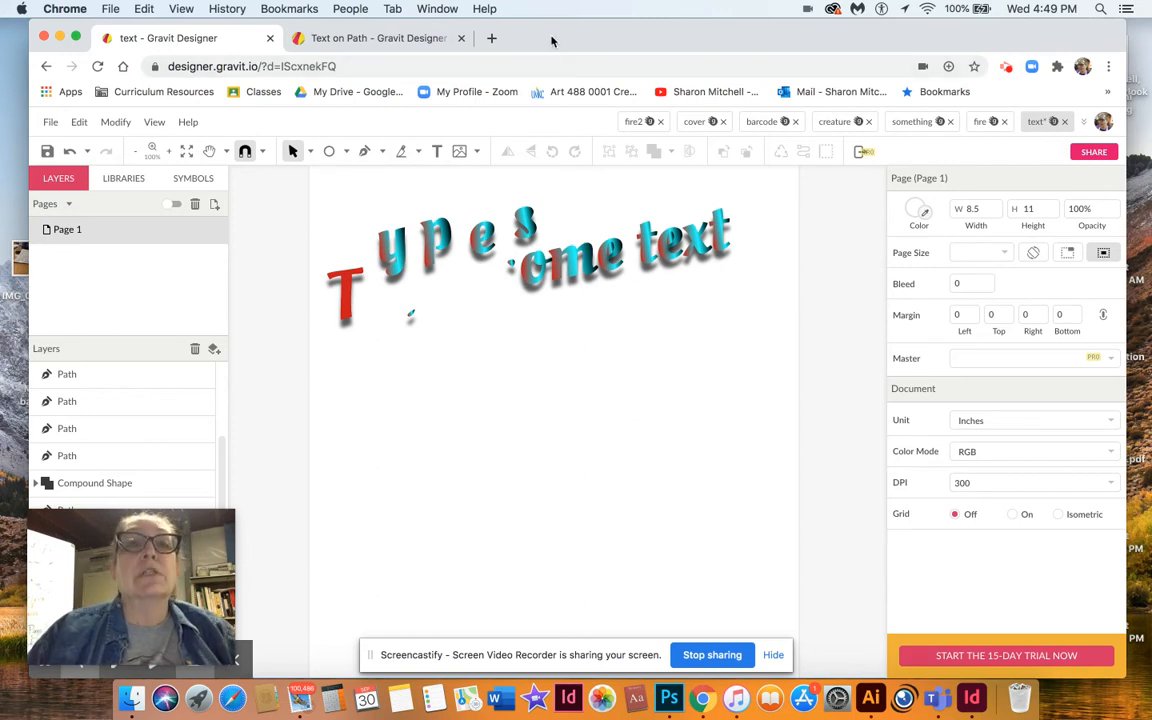
left_click_drag(551, 40, 563, 28)
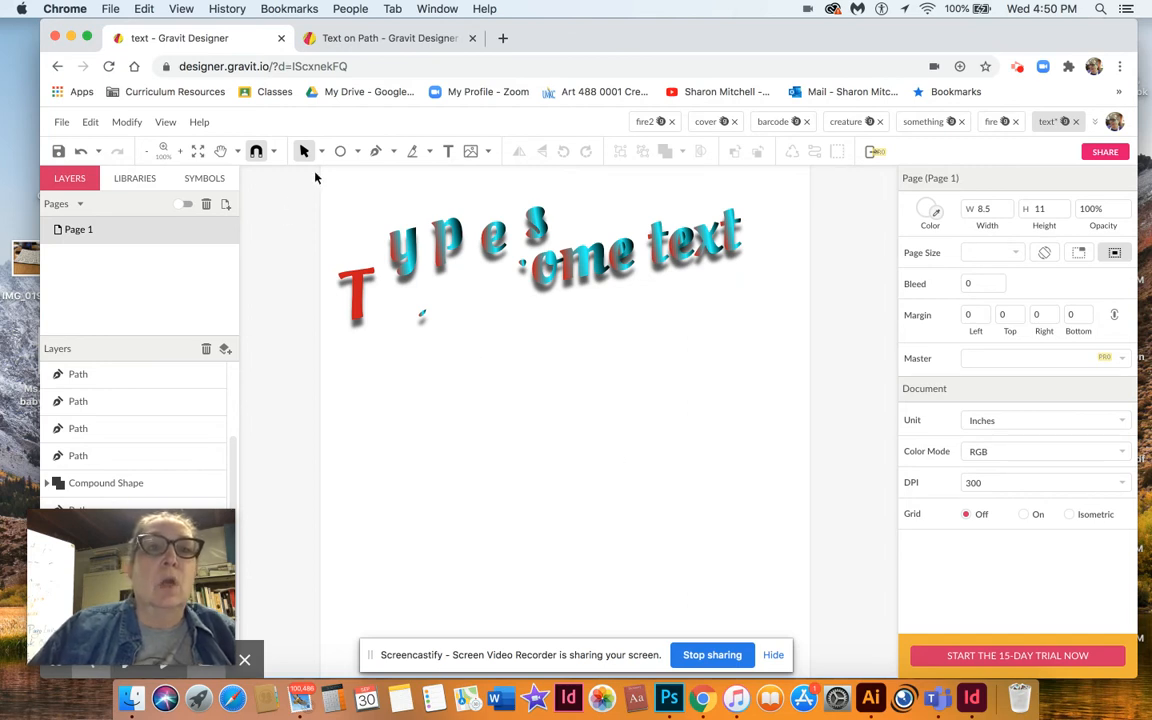
left_click(340, 151)
mouse_move(424, 437)
left_mouse_down()
mouse_move(584, 542)
mouse_move(621, 610)
left_mouse_up()
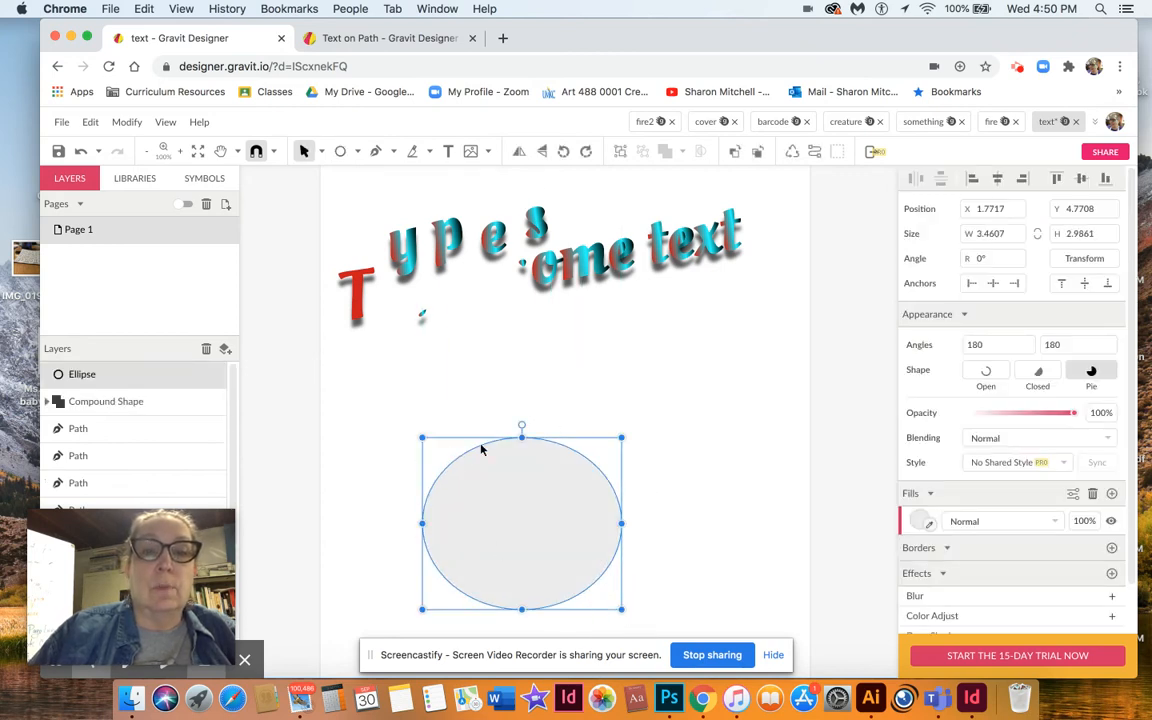
left_click(474, 385)
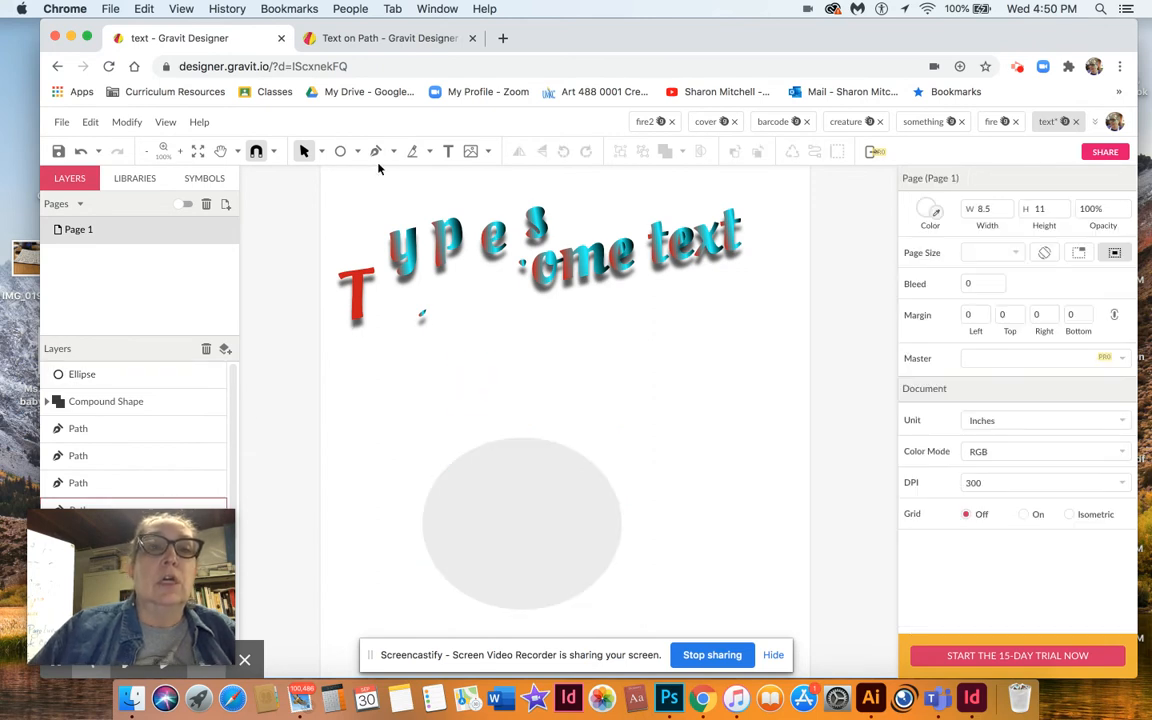
Create a text box above the ellipse and enter "Type on a path".
left_click(447, 151)
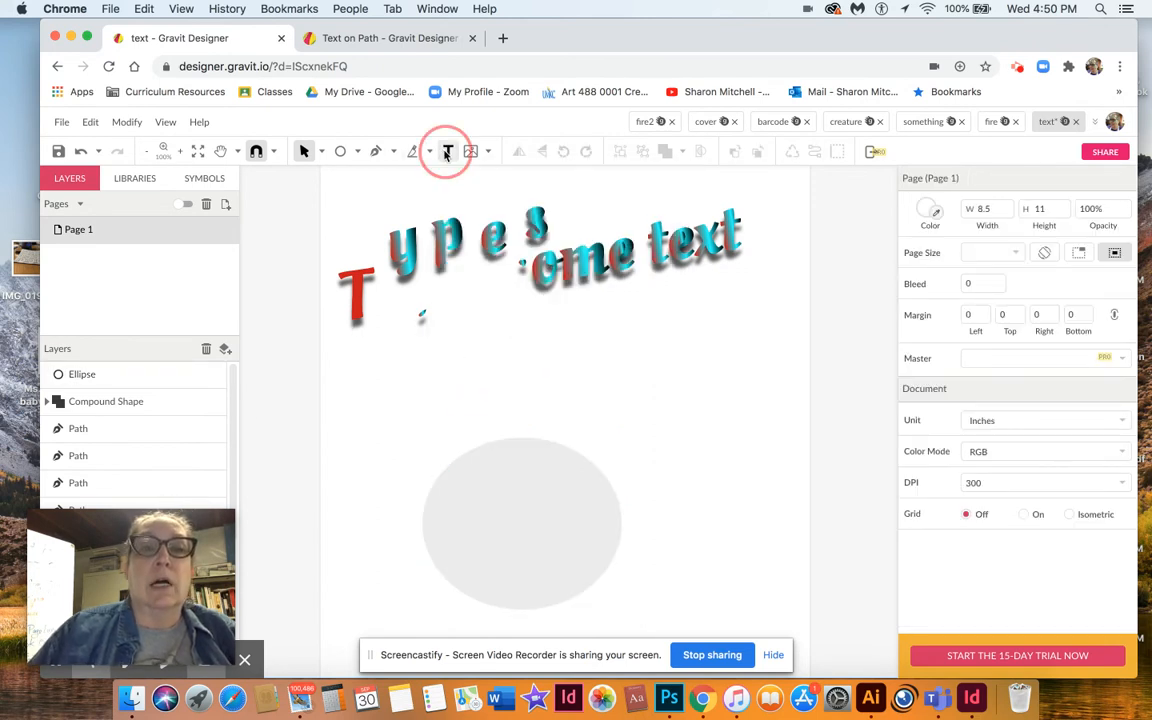
left_click_drag(416, 376, 655, 437)
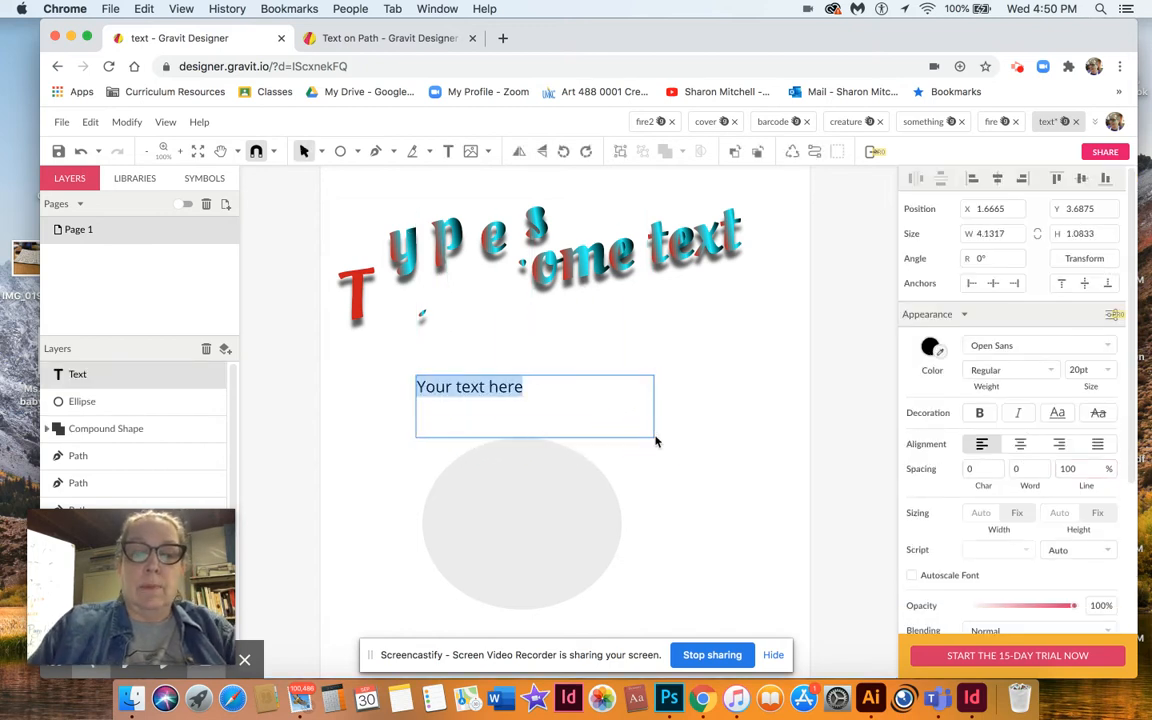
type("Tye")
key("BackSpace")
type("pe on a path")
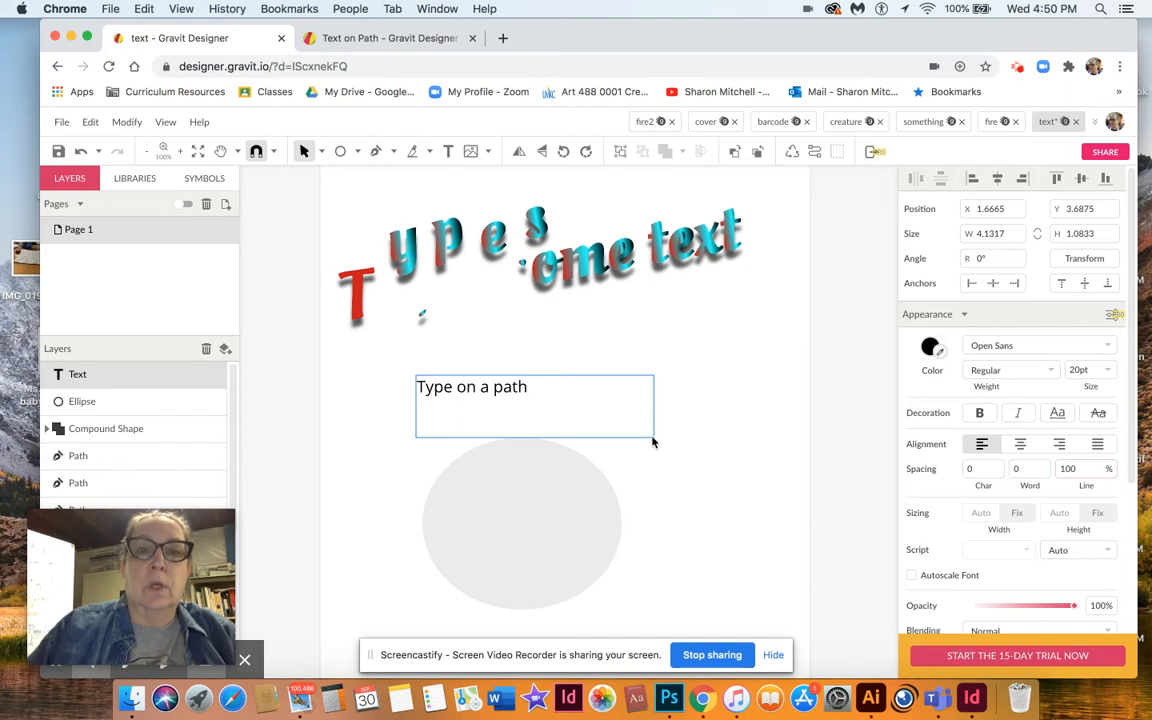
left_click_drag(528, 392, 420, 391)
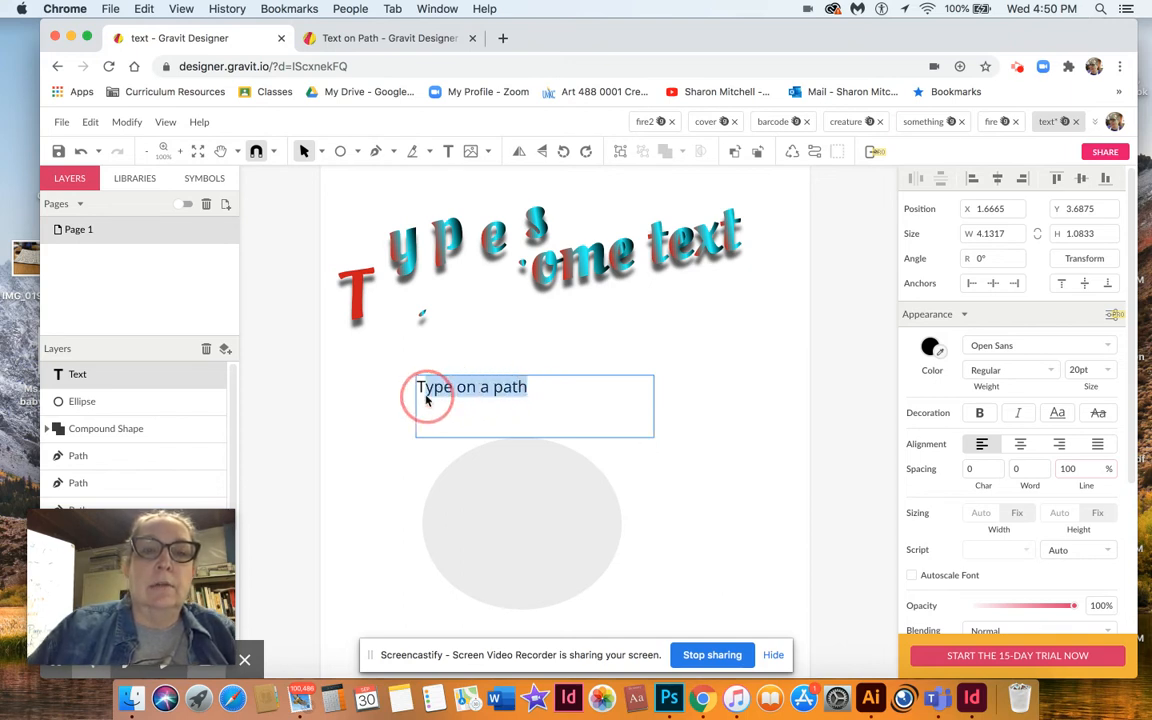
left_click(493, 352)
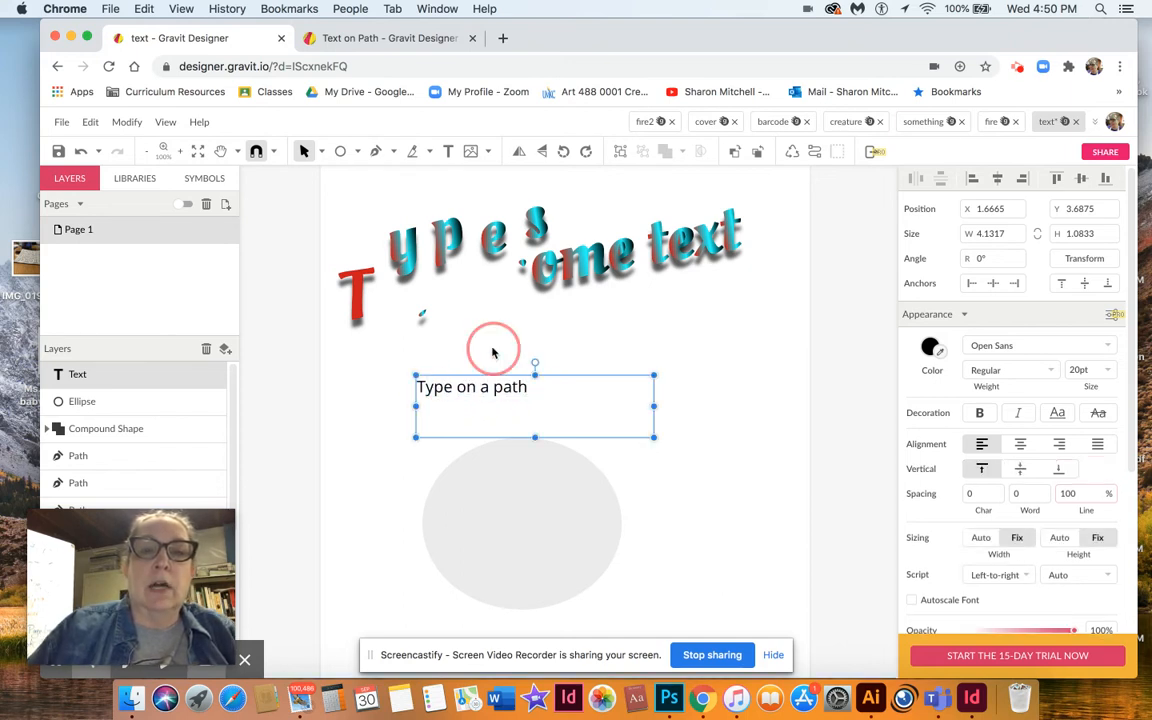
left_click(528, 392)
left_click(448, 151)
left_click(532, 388)
left_click(463, 391)
key("BackSpace")
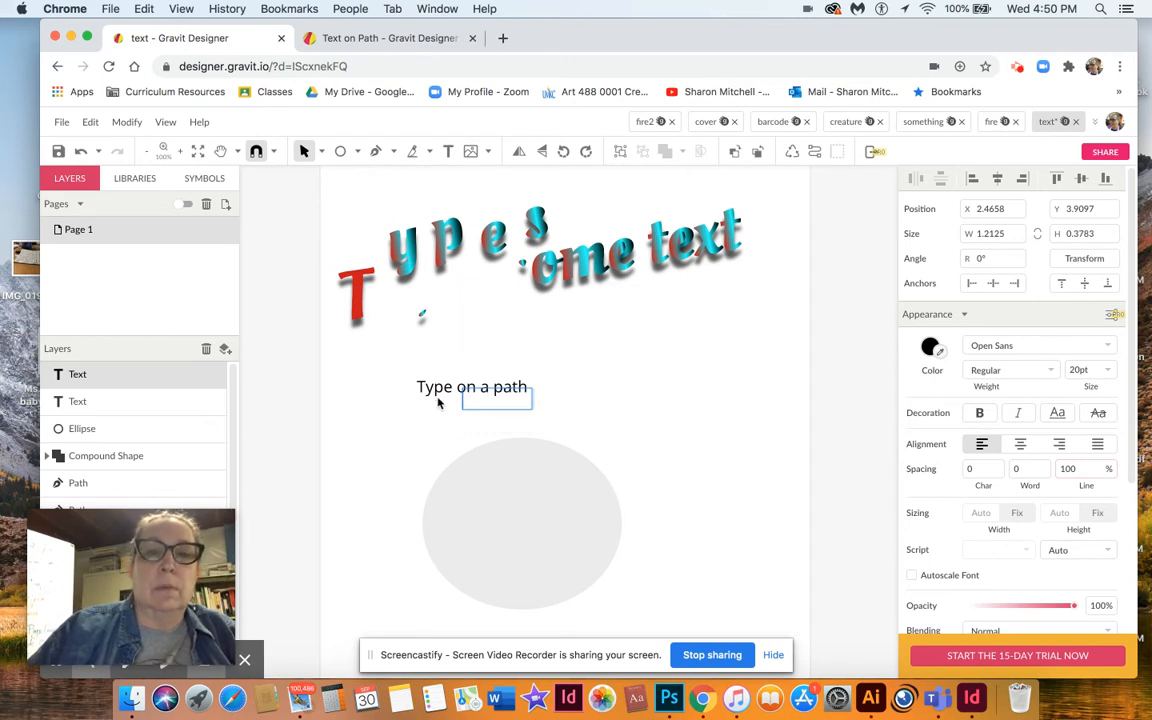
key("Escape")
Select all the text in the box and set its font size to 60 pt.
left_click(448, 151)
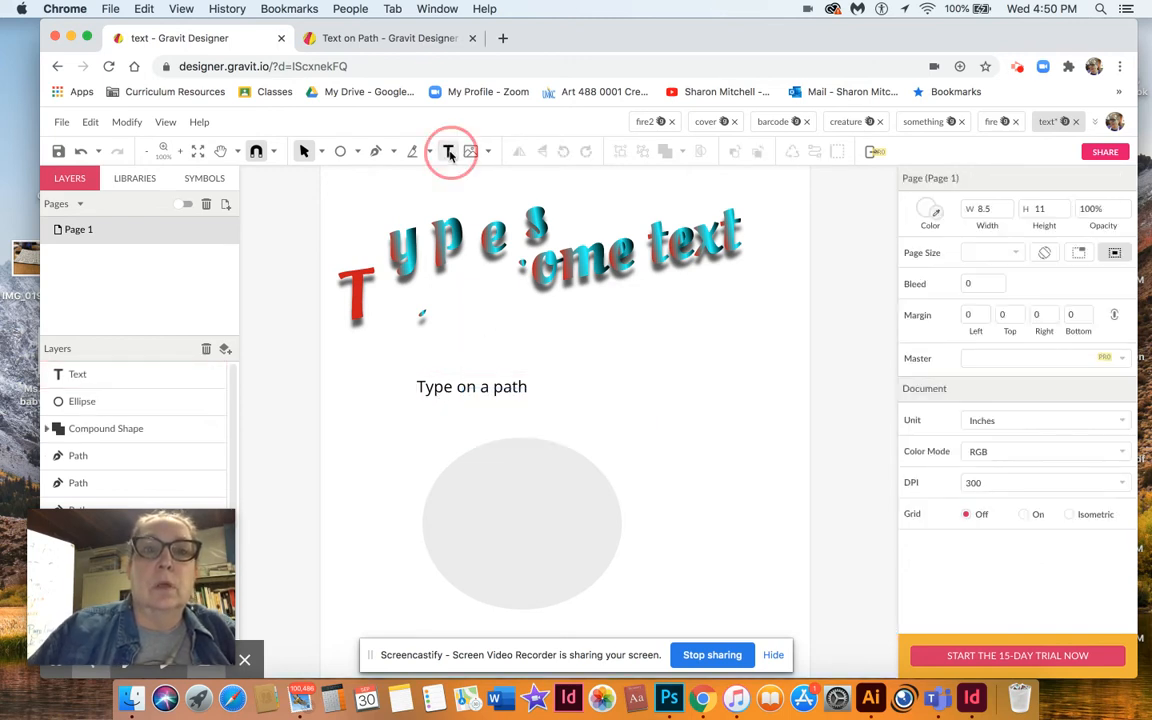
double_click(503, 390)
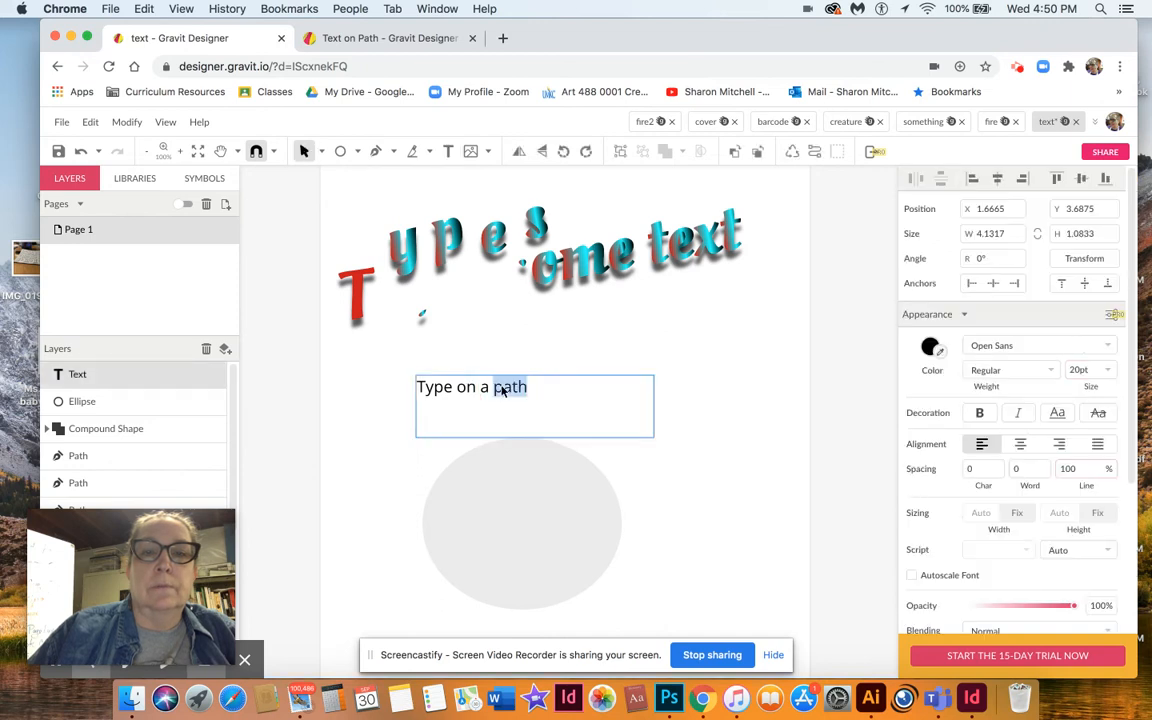
triple_click(503, 390)
double_click(503, 390)
left_click(504, 389)
double_click(504, 389)
left_click(527, 390)
left_click_drag(527, 390, 406, 393)
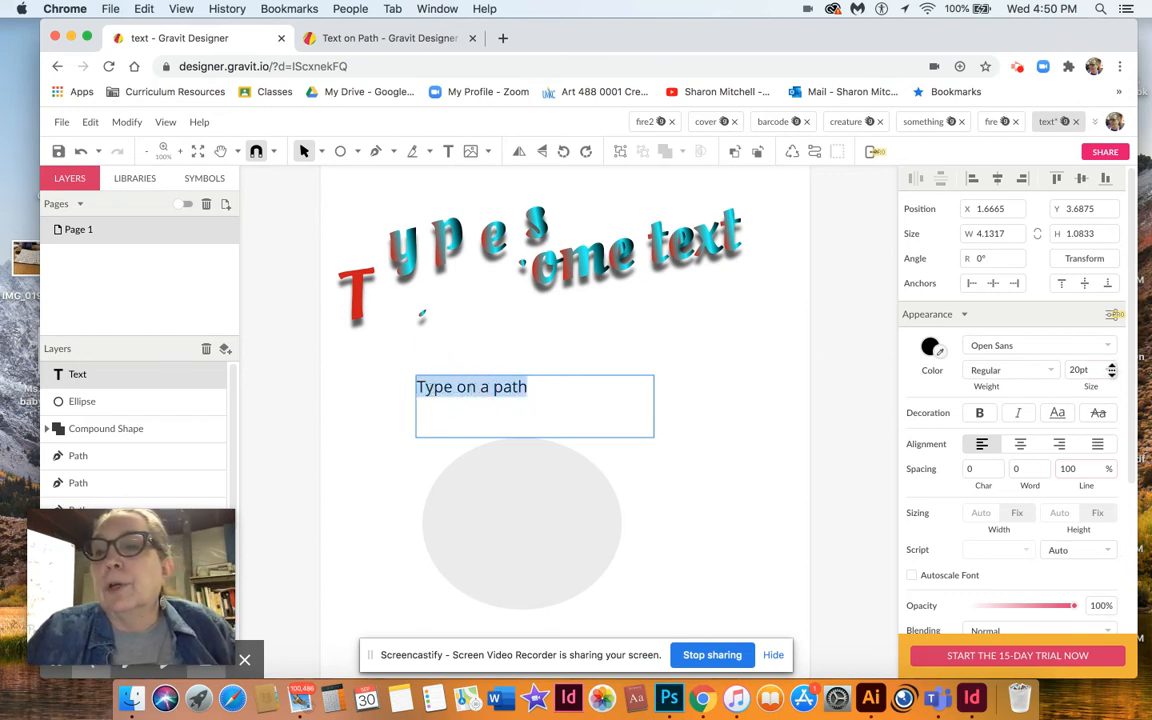
left_click(1090, 371)
left_click_drag(1115, 413, 1117, 470)
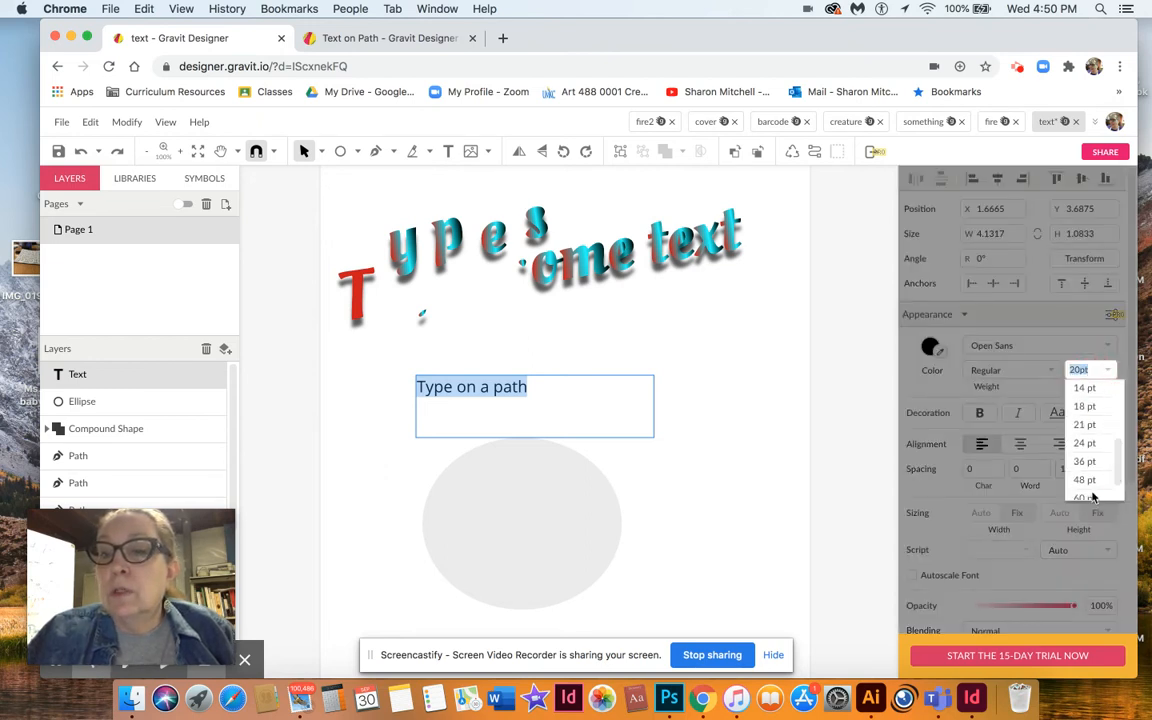
left_click(1086, 497)
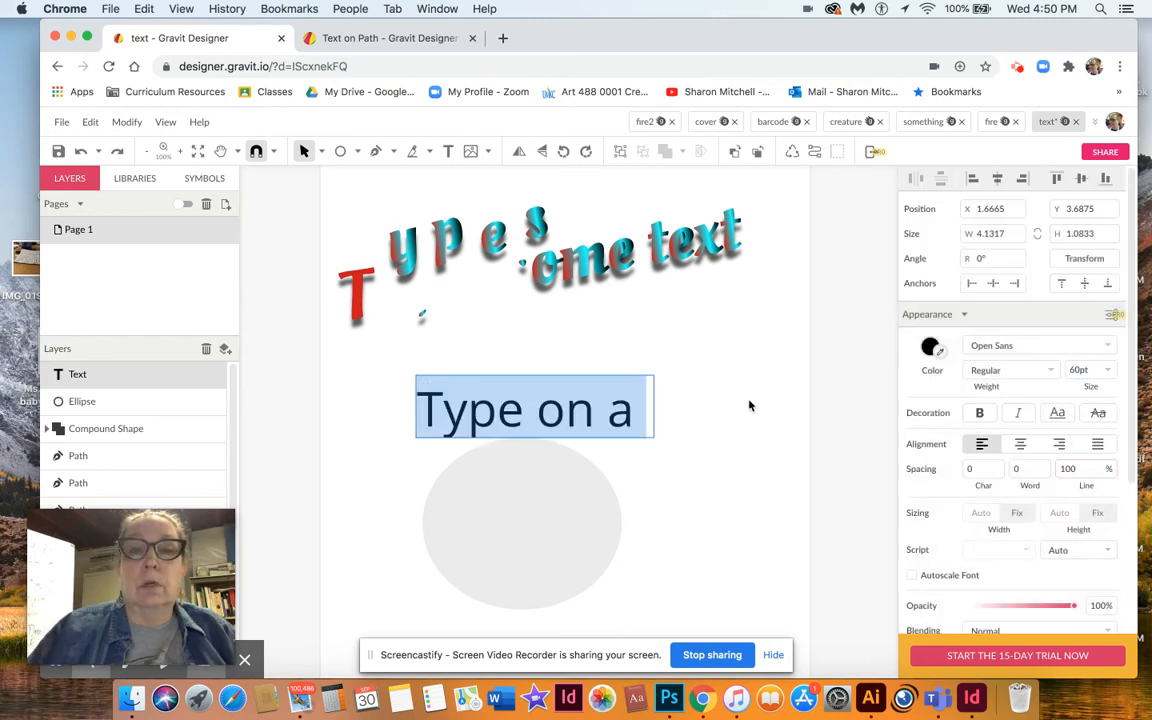
Reselect all the text and set its font size to 24 pt.
left_click(655, 412)
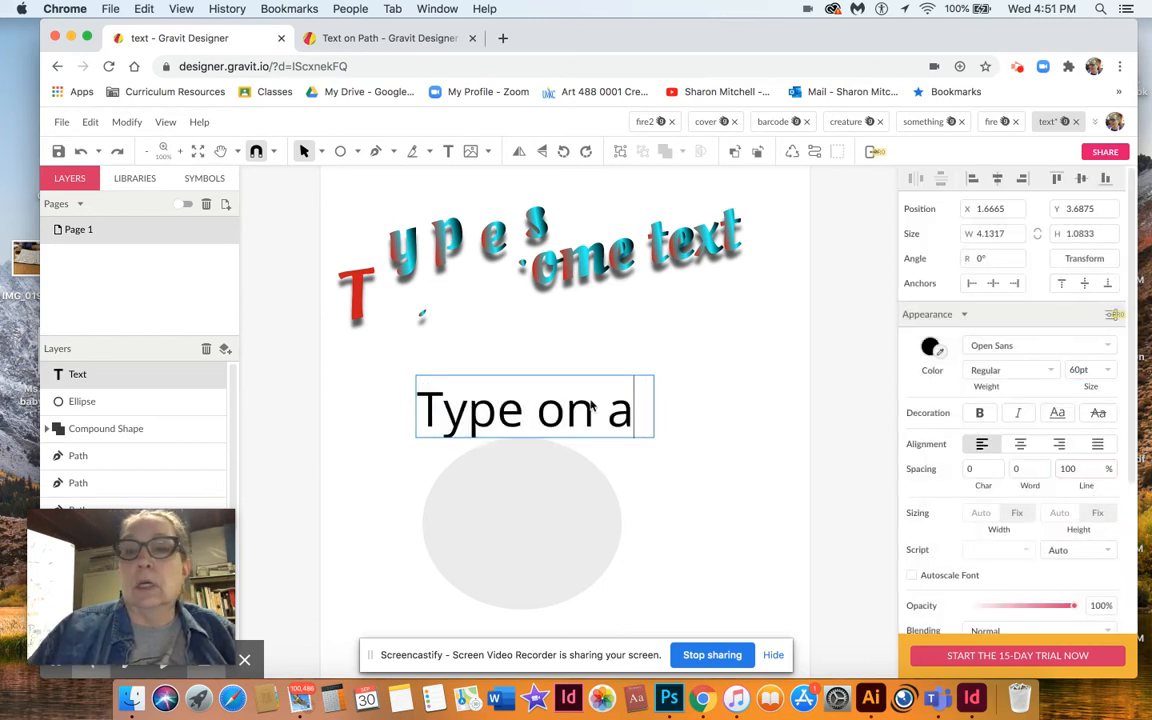
left_click(604, 412)
double_click(602, 412)
triple_click(602, 412)
left_click(602, 412)
double_click(602, 412)
left_click(602, 412)
double_click(602, 412)
triple_click(602, 412)
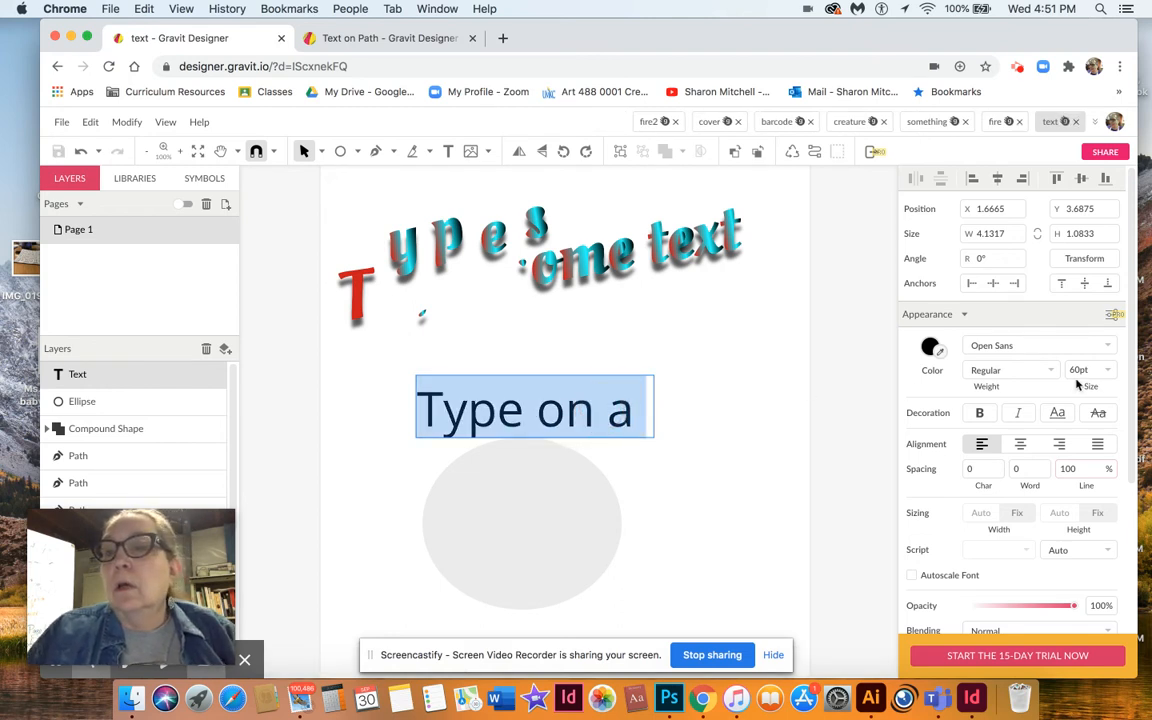
left_click(1108, 371)
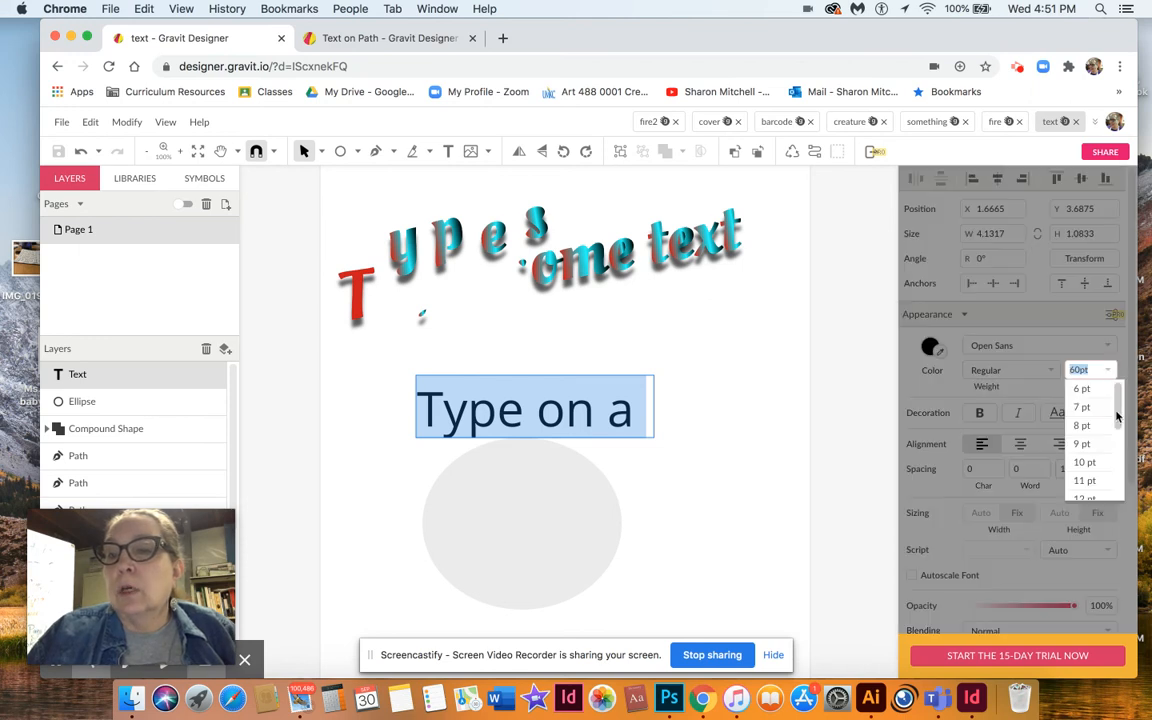
scroll(1112, 405, "down", 3)
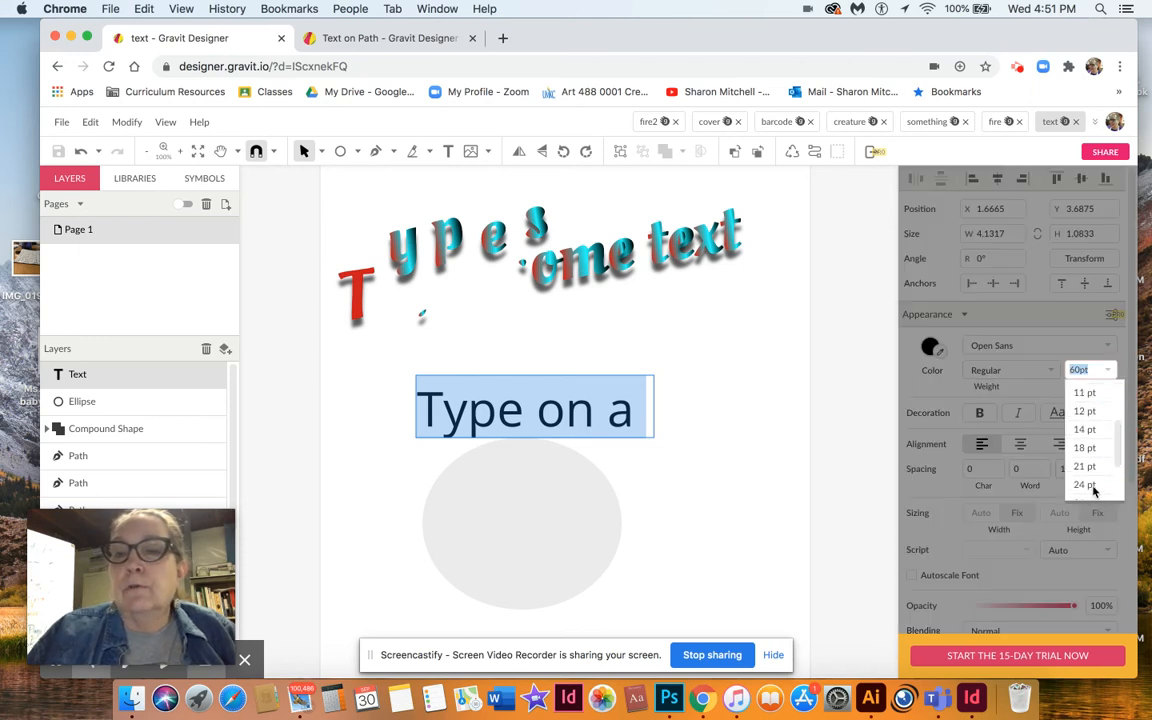
left_click(1086, 485)
left_click(736, 462)
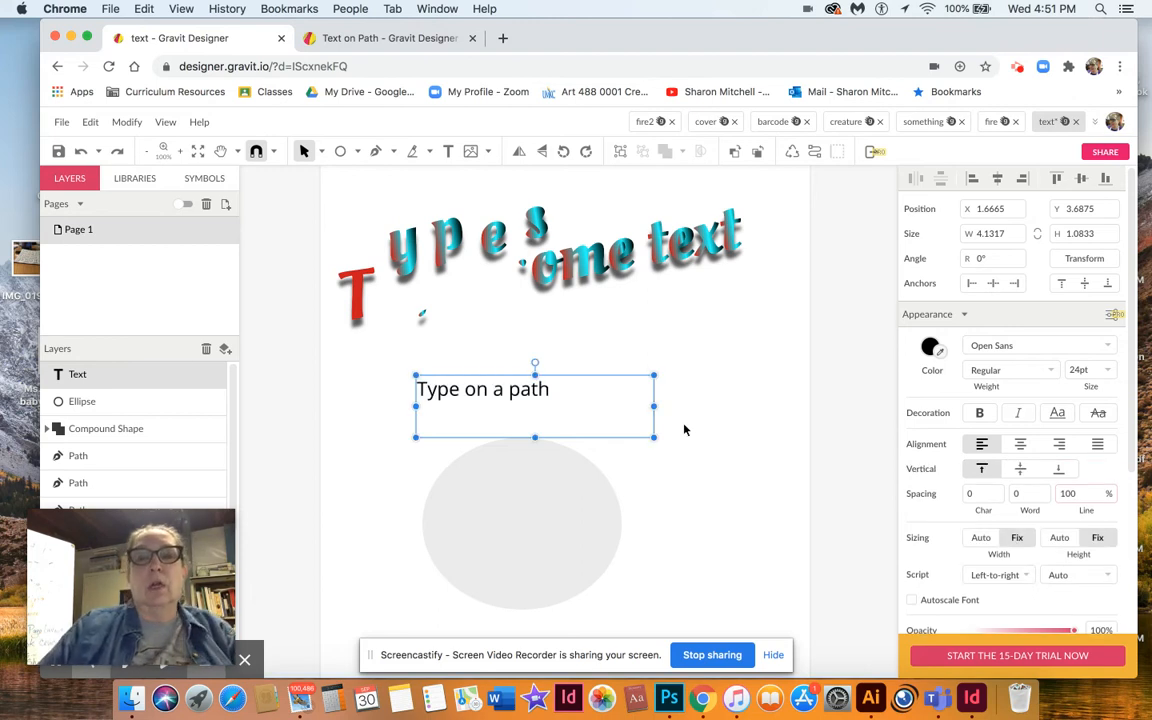
Select the text and the ellipse together and attach the text to the ellipse path.
left_click(352, 411)
left_click_drag(386, 368, 698, 578)
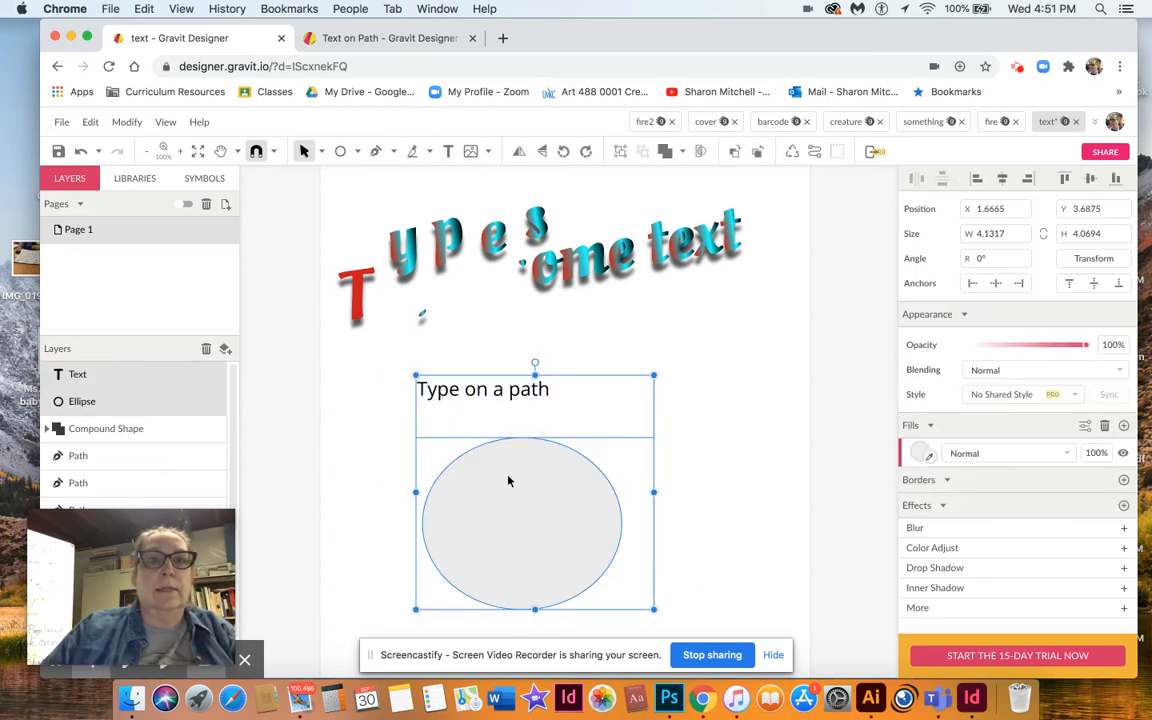
left_click(128, 122)
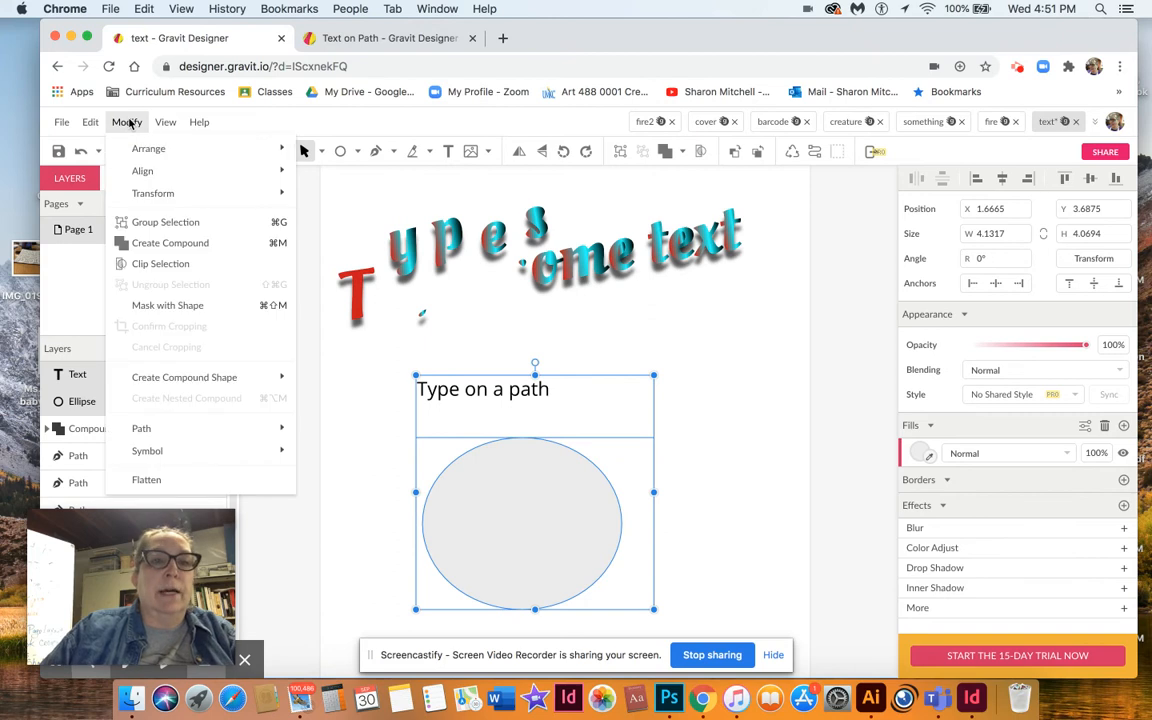
mouse_move(170, 377)
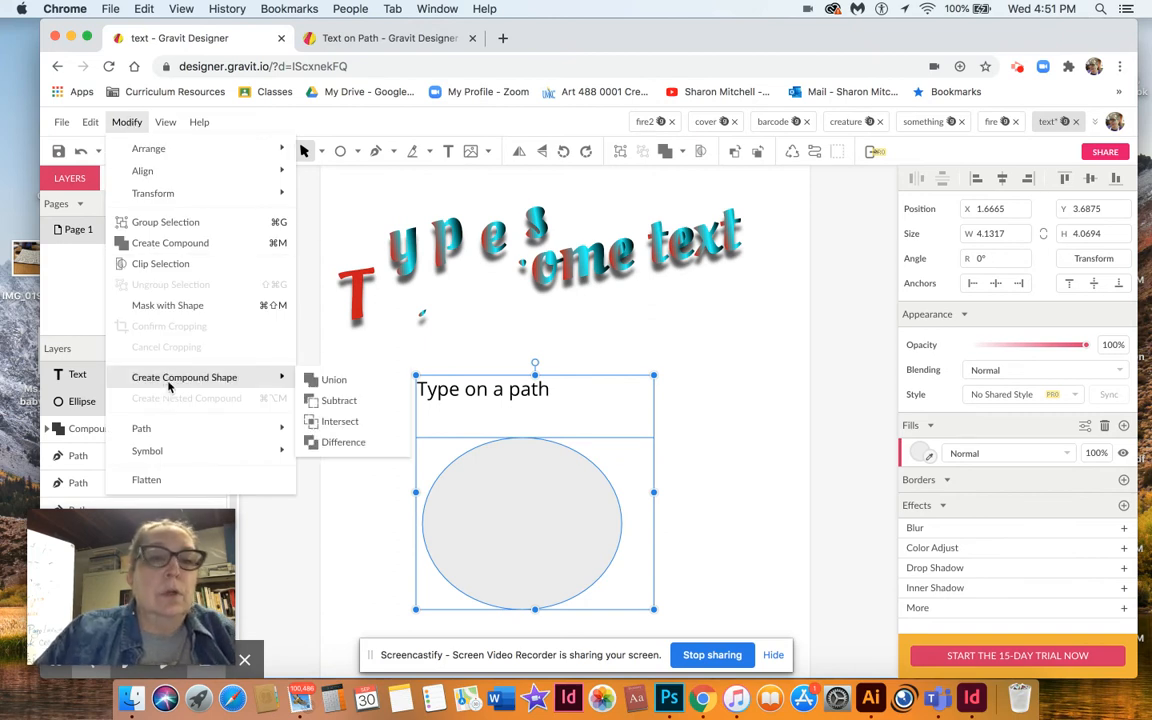
mouse_move(170, 430)
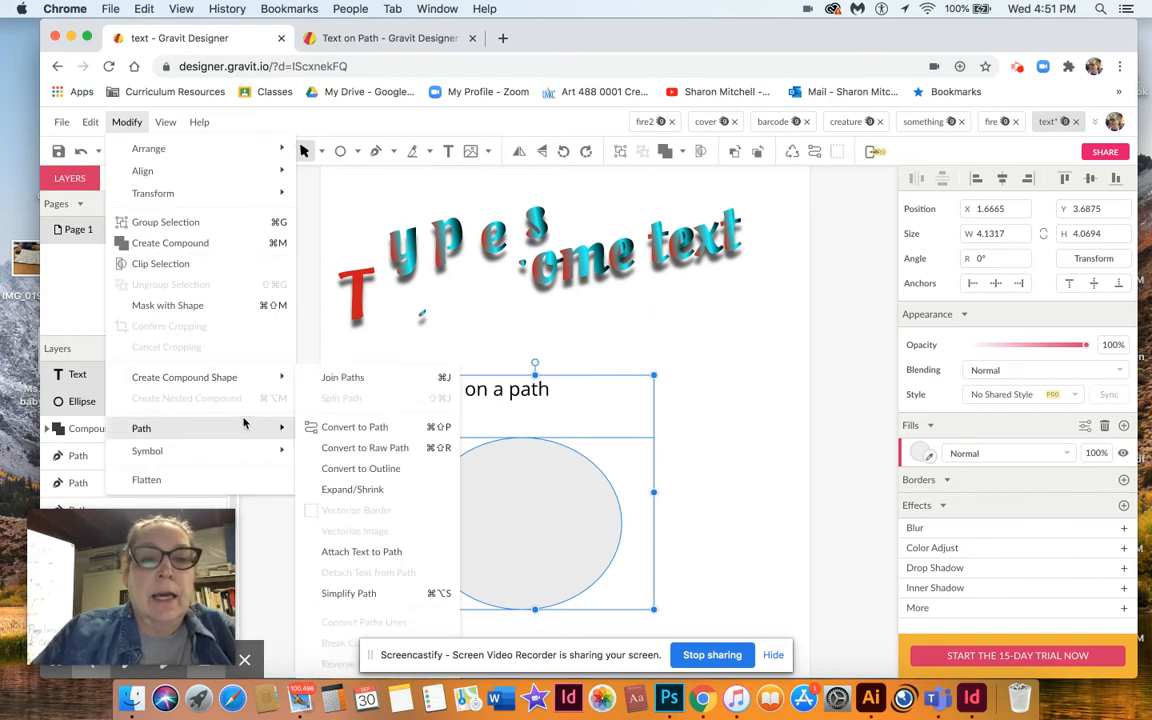
left_click(360, 551)
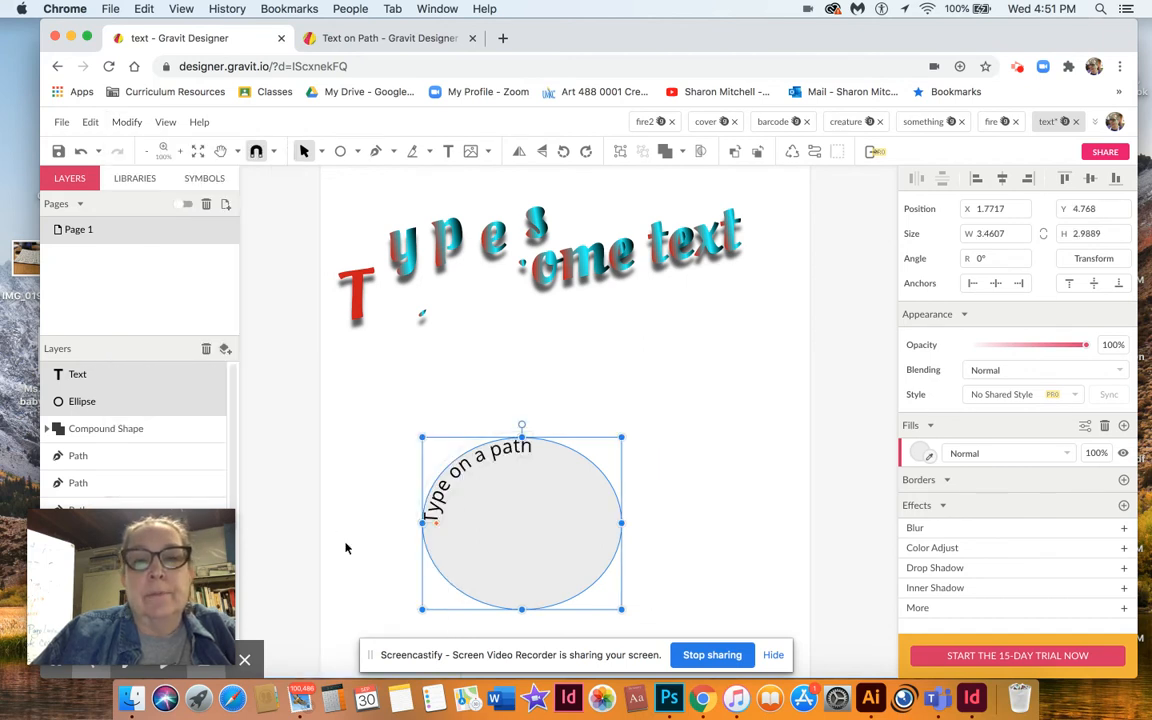
Delete the ellipse and the text.
left_click(352, 518)
left_click_drag(427, 479, 437, 420)
left_click(527, 468)
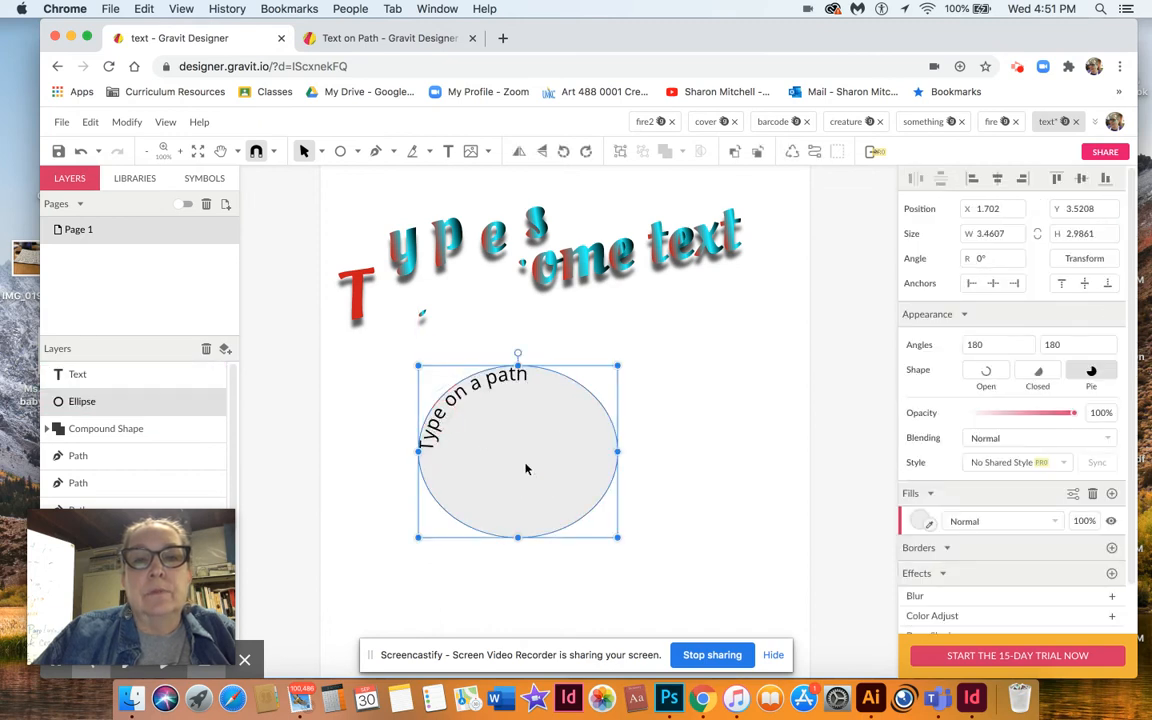
key("Delete")
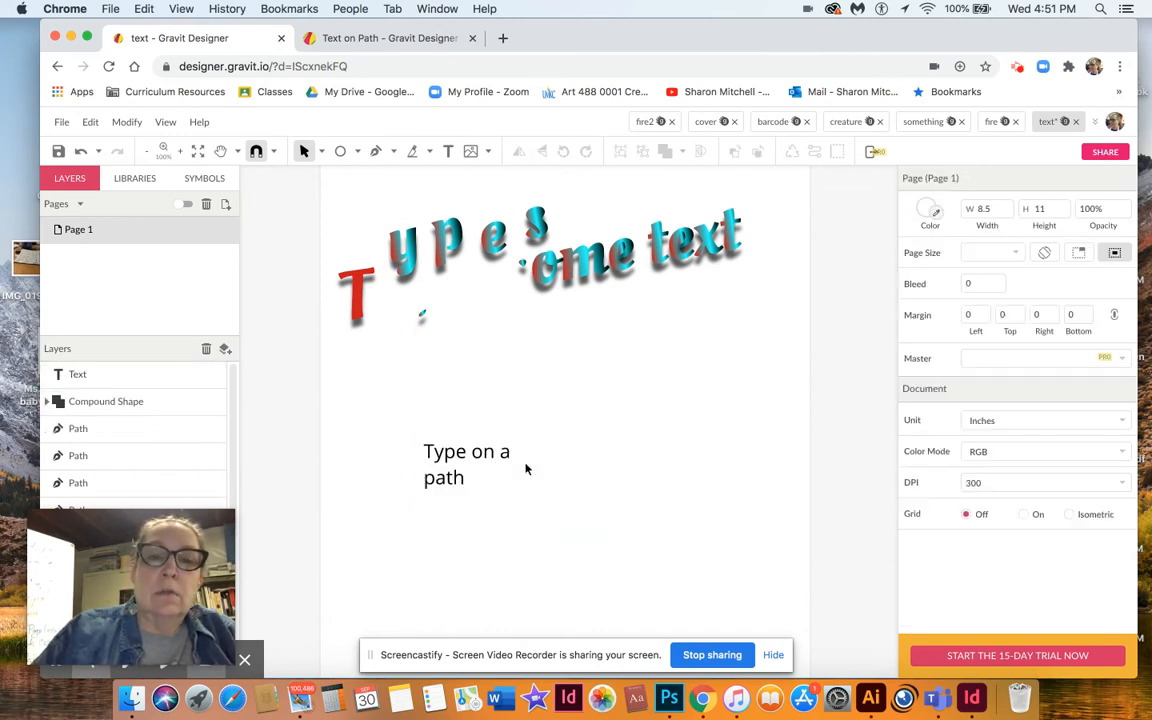
left_click(442, 463)
key("Delete")
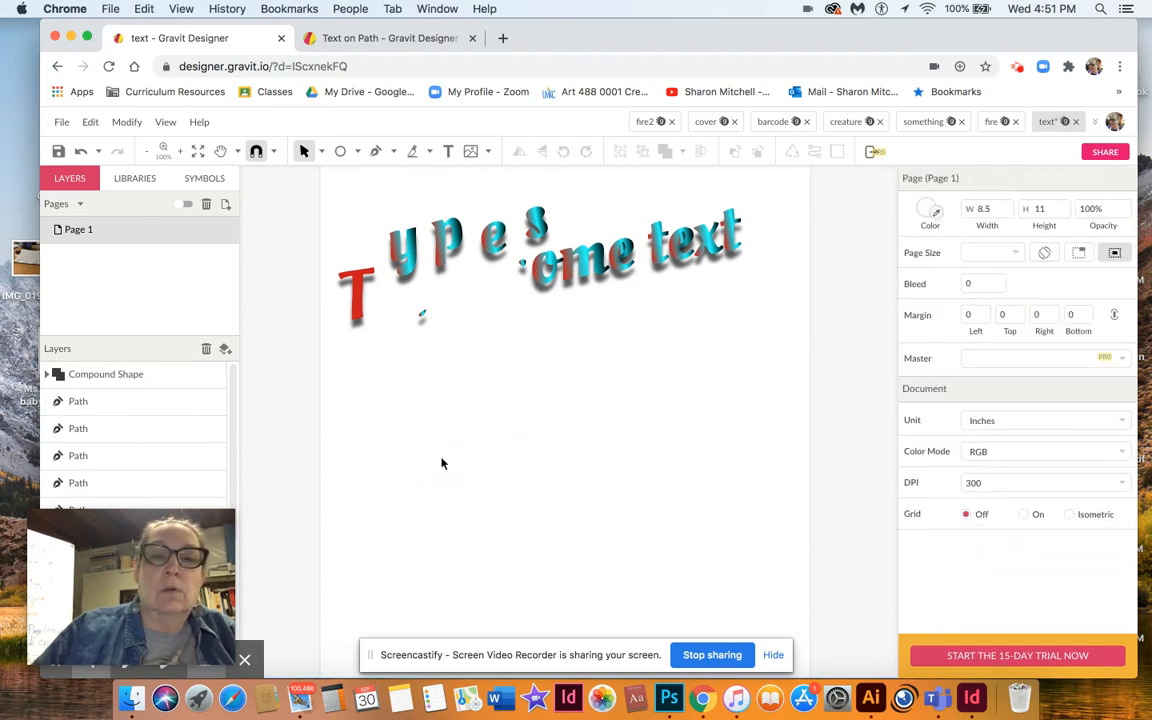
Draw a new ellipse about 3.6 by 2.6 inches and set its fill to white.
left_click(340, 151)
left_click_drag(476, 424, 685, 575)
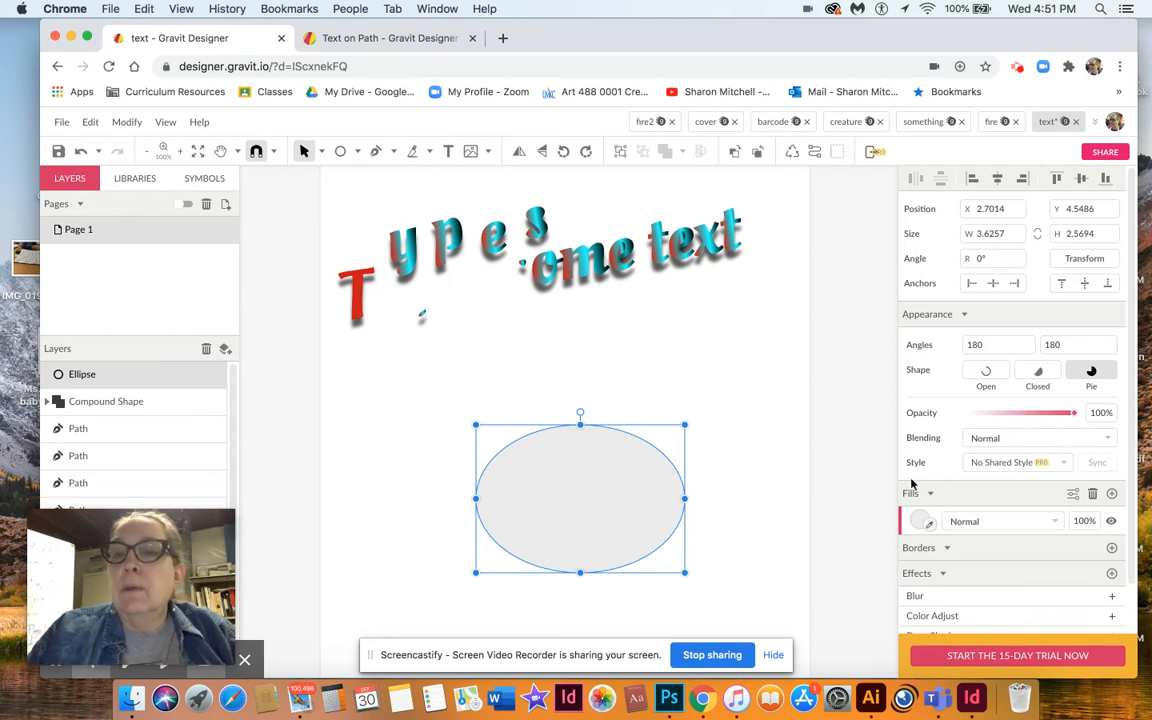
left_click(919, 521)
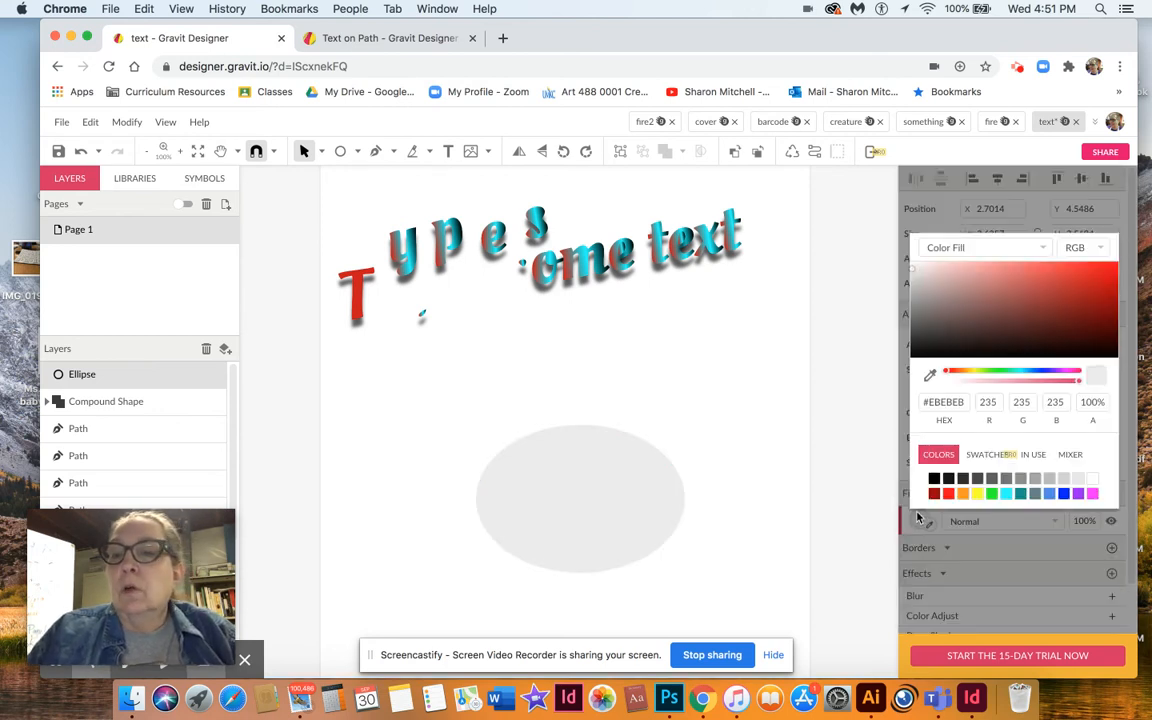
left_click(1093, 480)
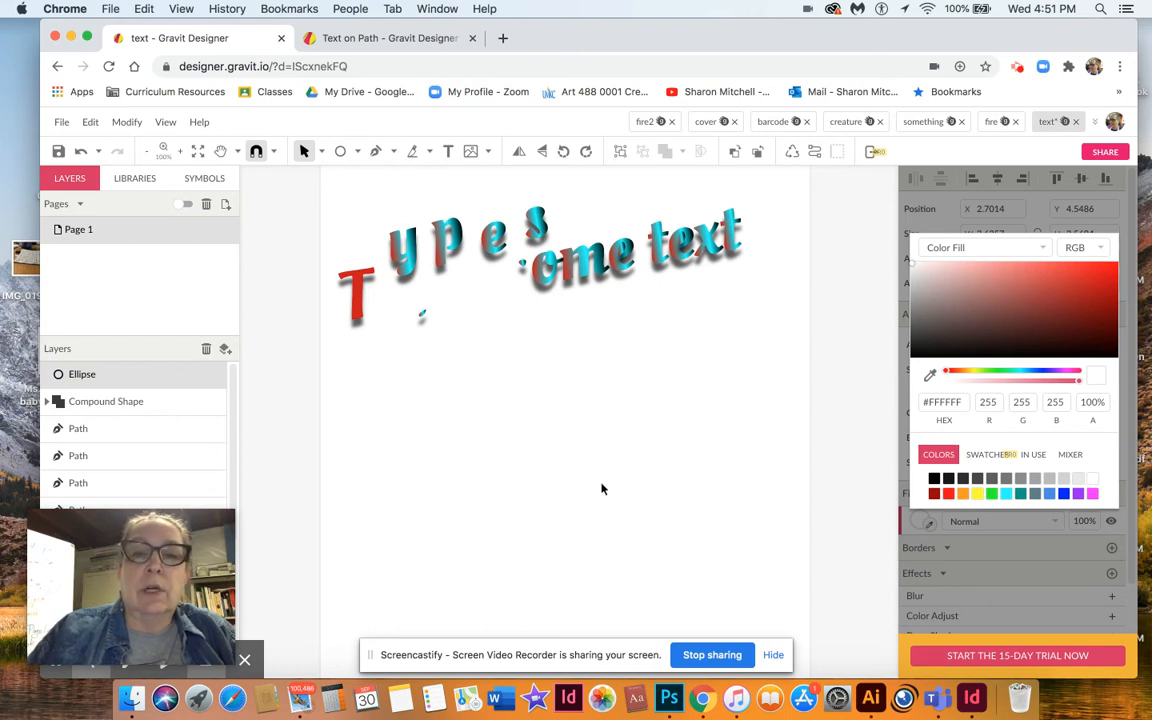
left_click(601, 489)
left_click(551, 349)
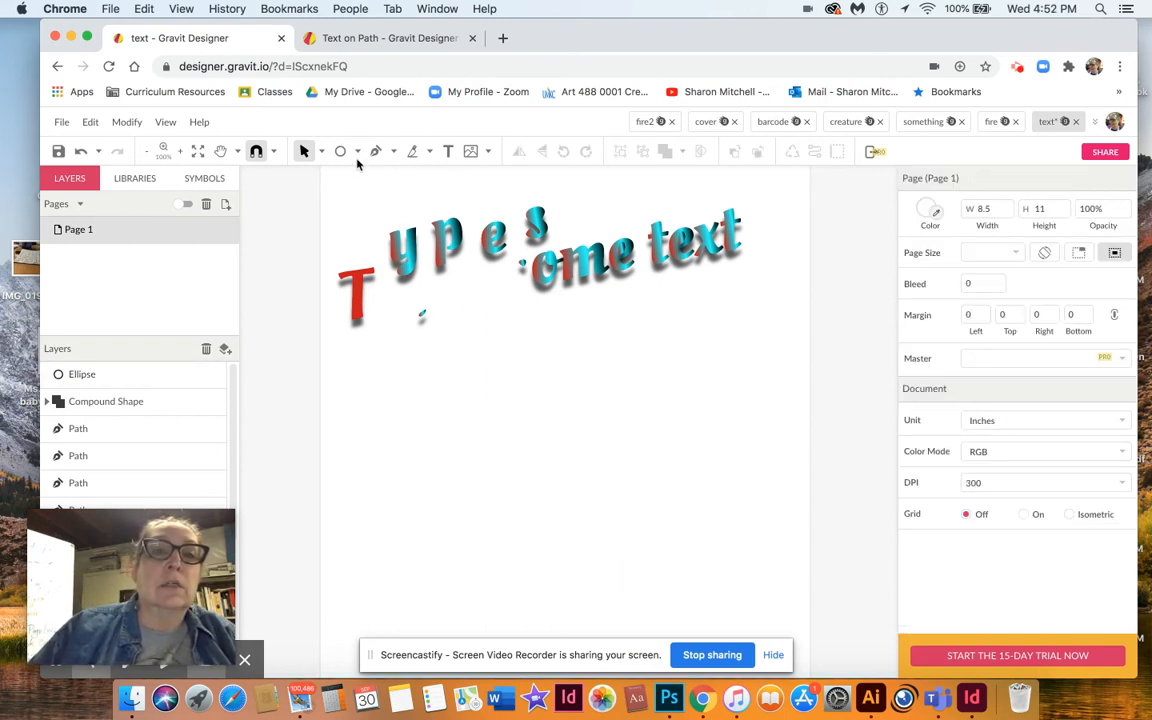
Create a text box below the display text and enter "type on a path".
left_click(448, 151)
left_click_drag(444, 362, 771, 473)
type("t")
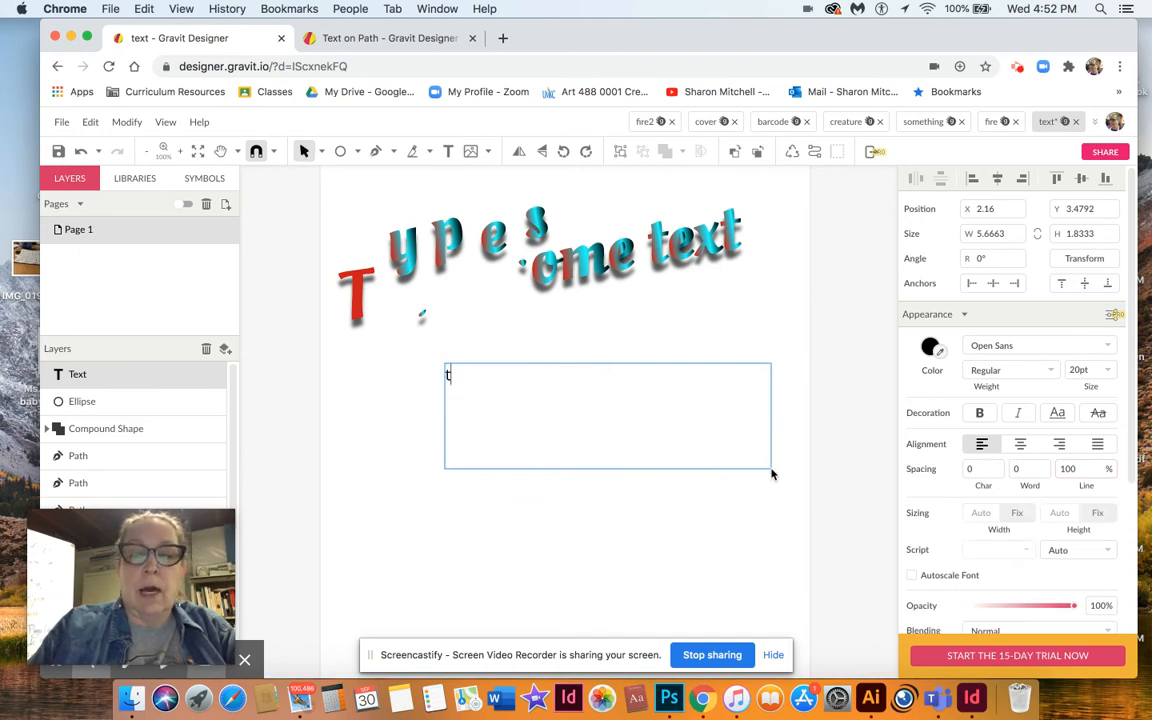
type("ype on a path")
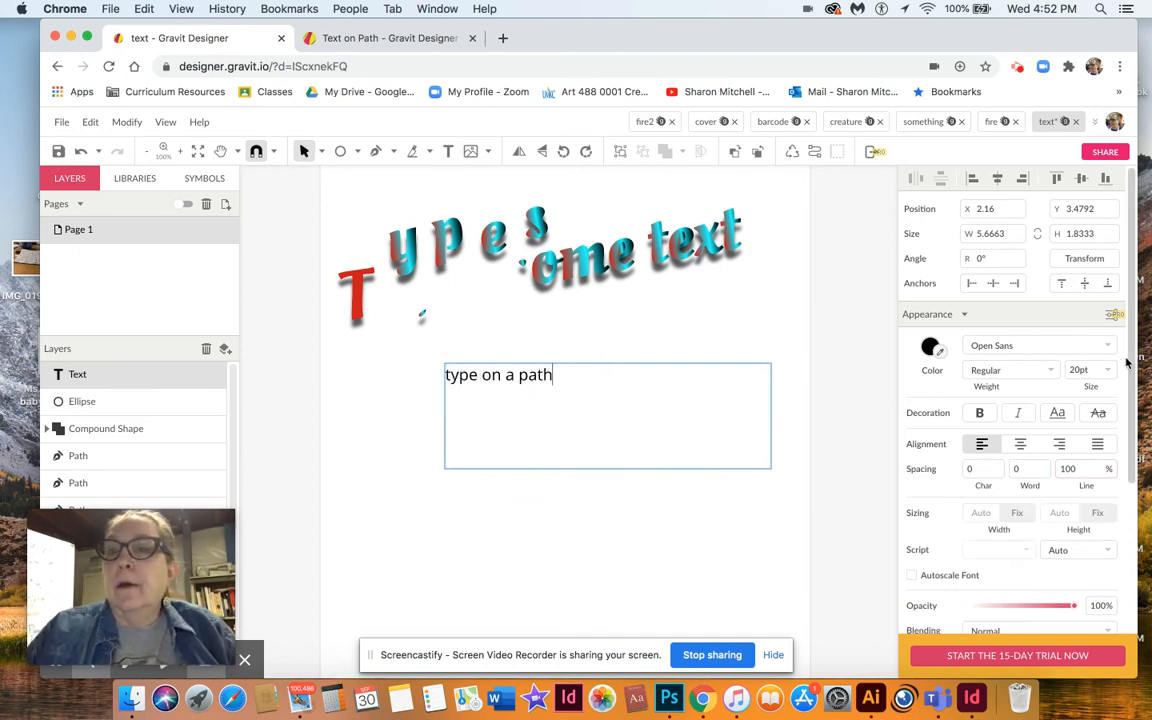
left_click(1108, 369)
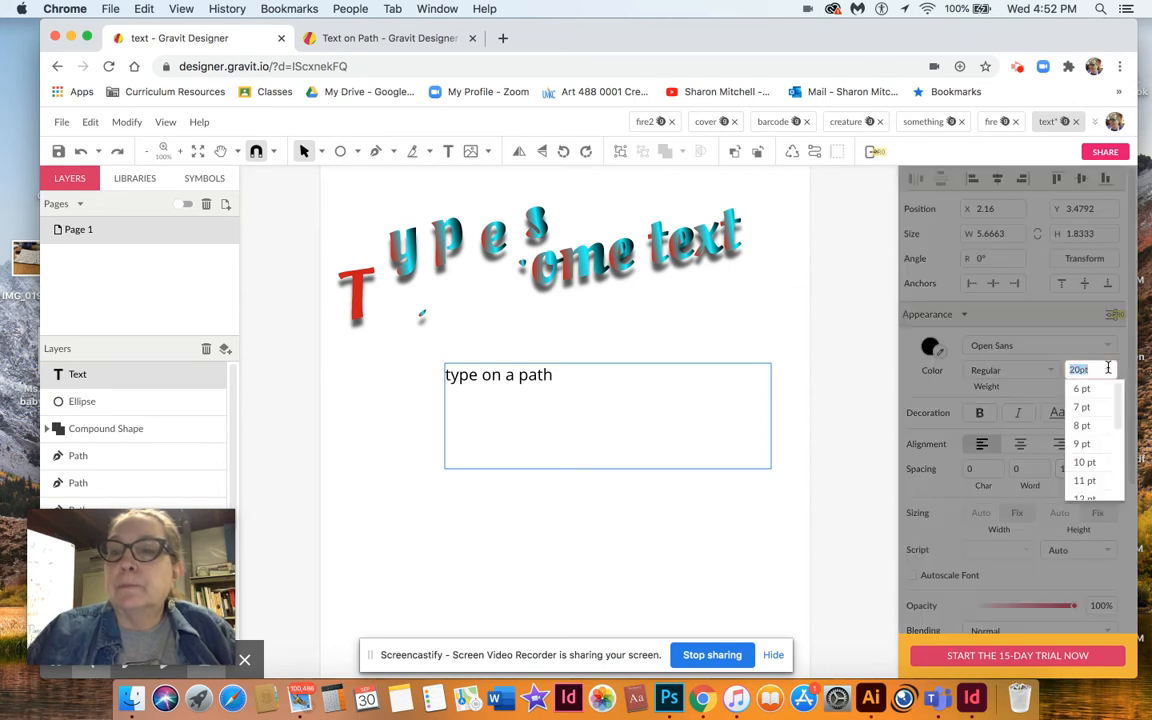
left_click_drag(1112, 390, 1115, 462)
left_click(1085, 472)
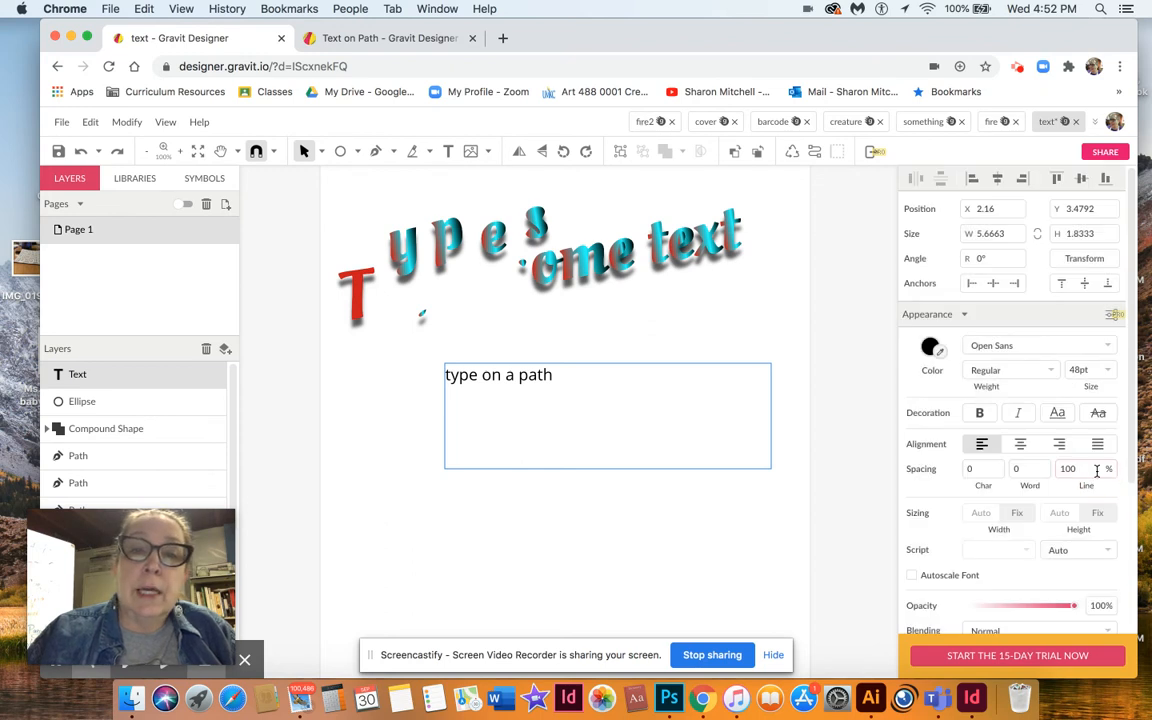
Select all the new text and set its font size to 48 pt.
left_click(583, 365)
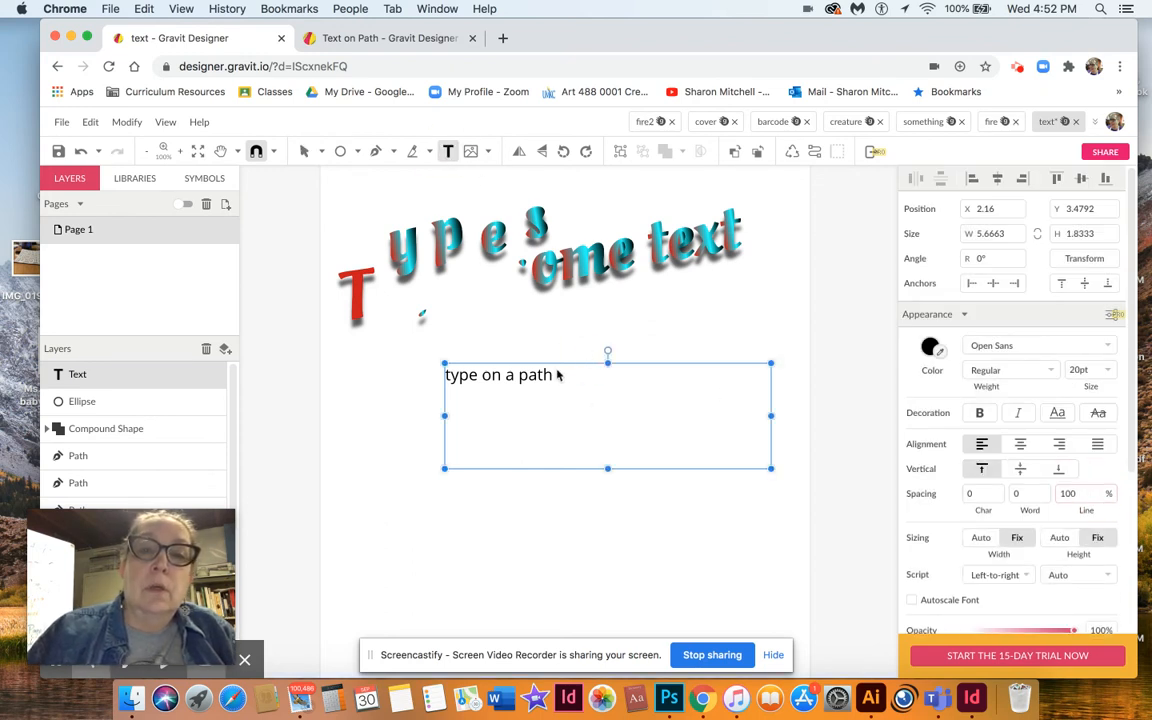
double_click(559, 383)
left_click_drag(559, 383, 411, 386)
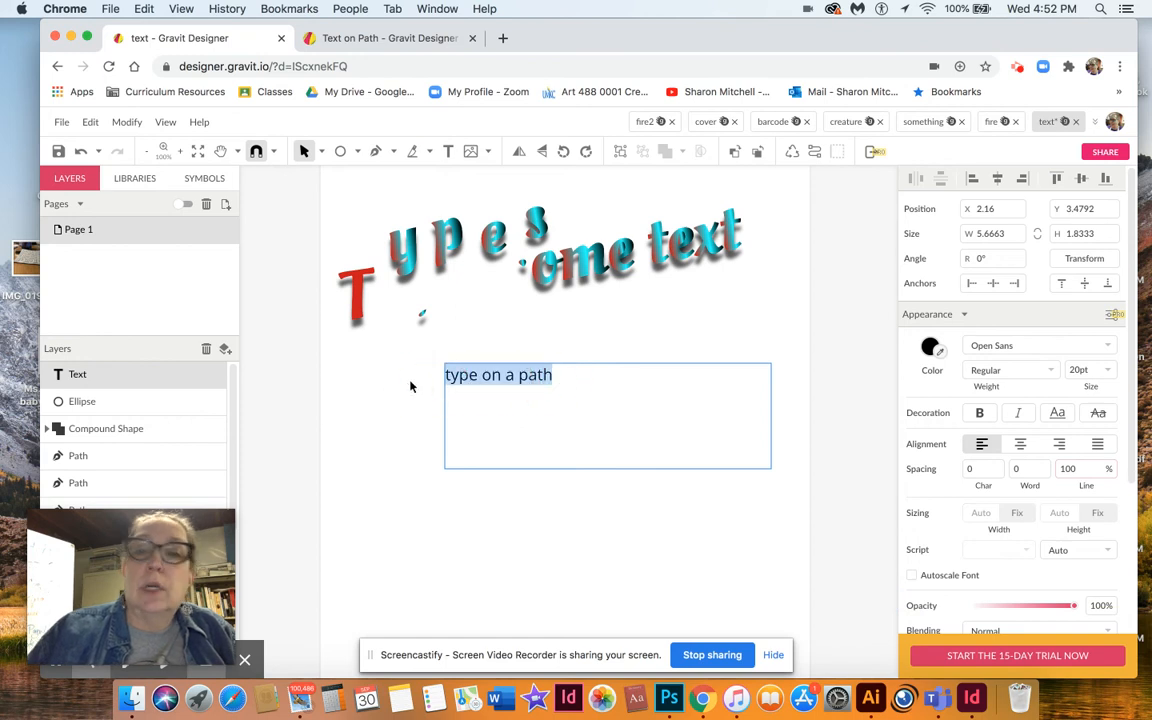
left_click(1101, 370)
left_click_drag(1118, 413, 1117, 478)
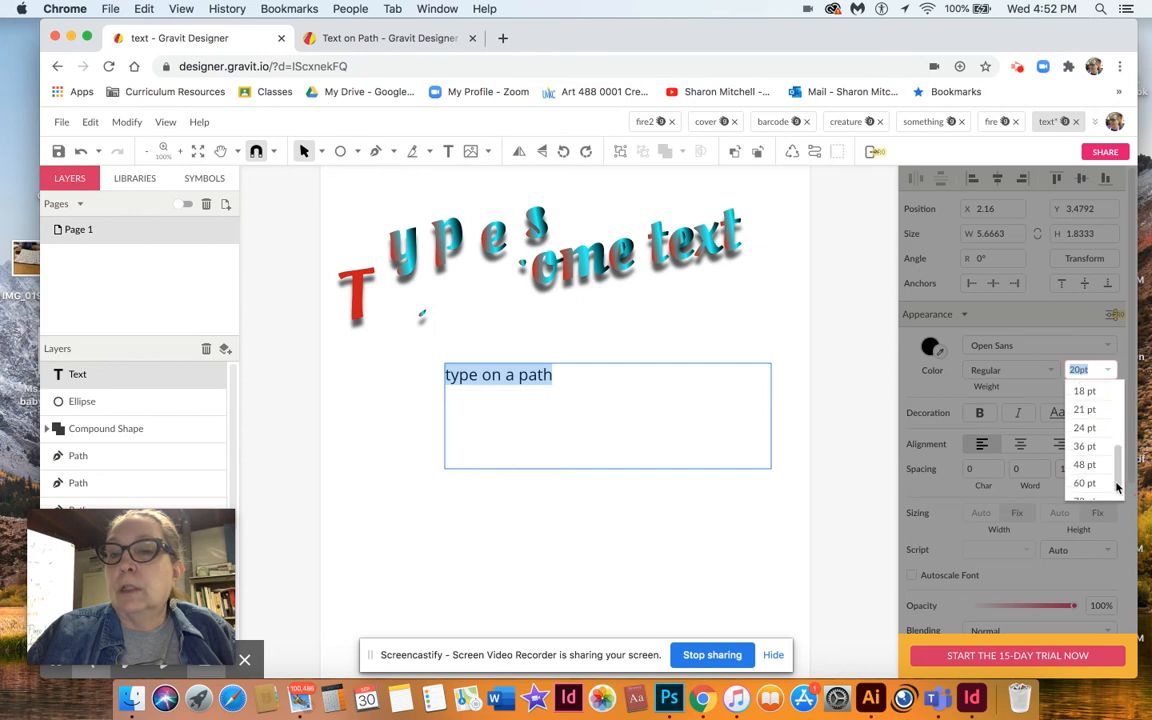
left_click(1081, 466)
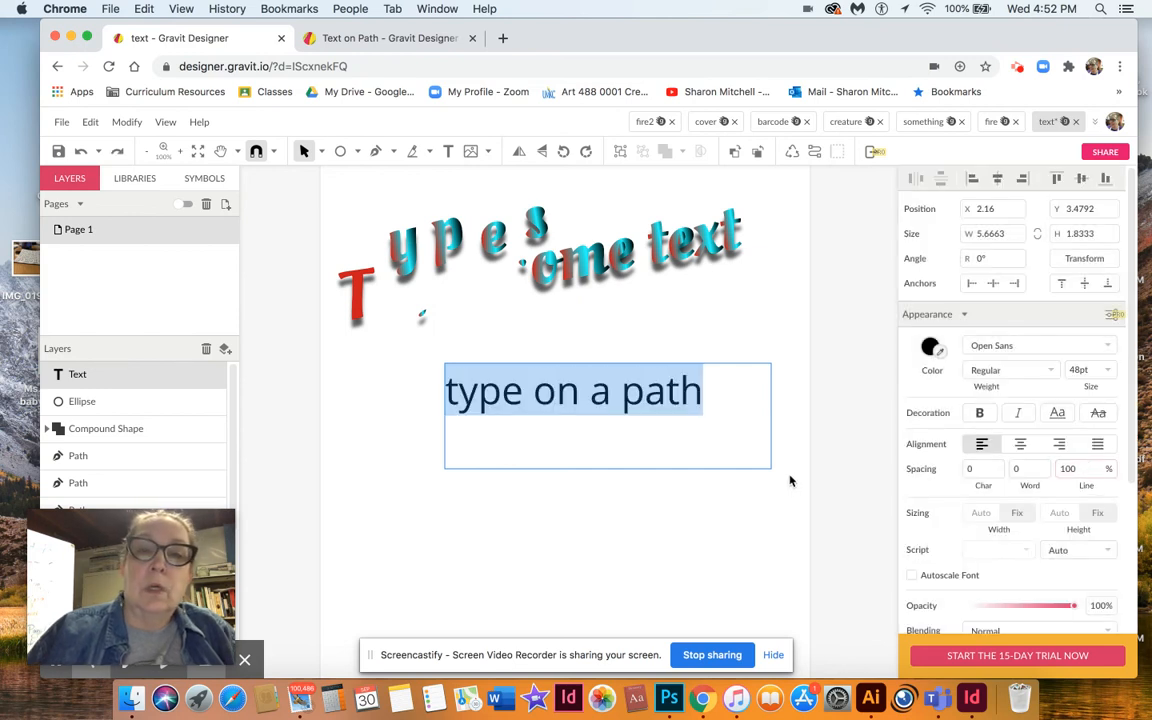
Select the text and the ellipse together and attach the text to the ellipse path.
key("Escape")
left_click_drag(393, 390, 743, 587)
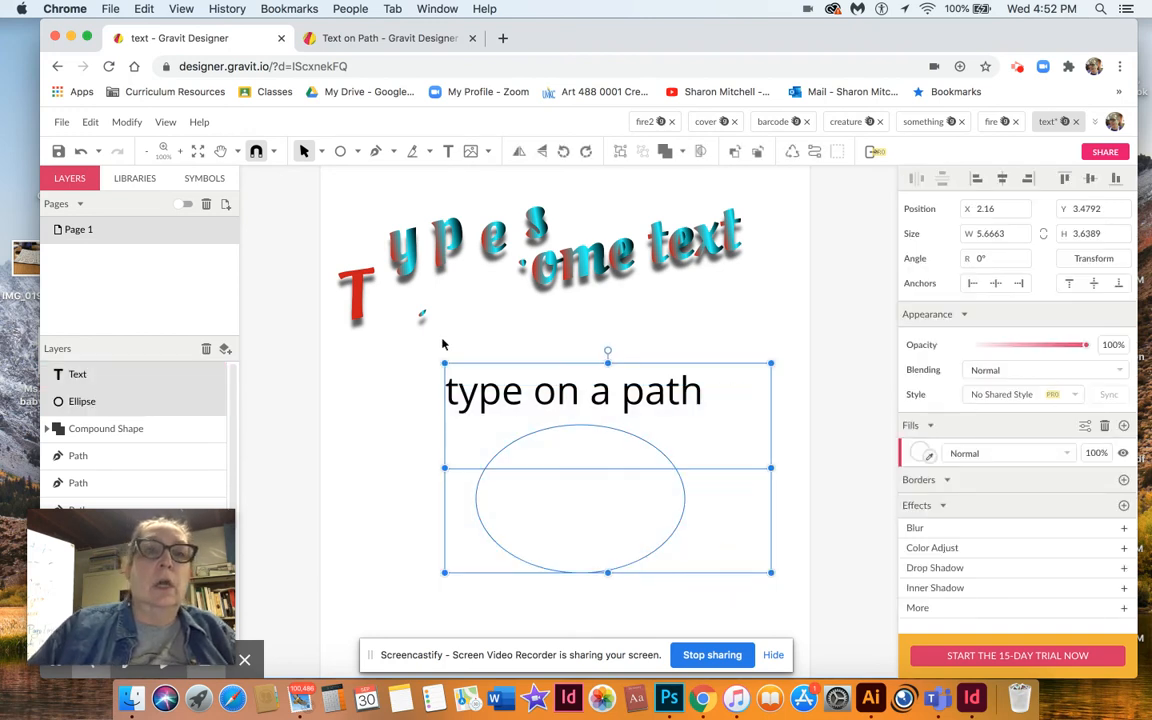
left_click(129, 123)
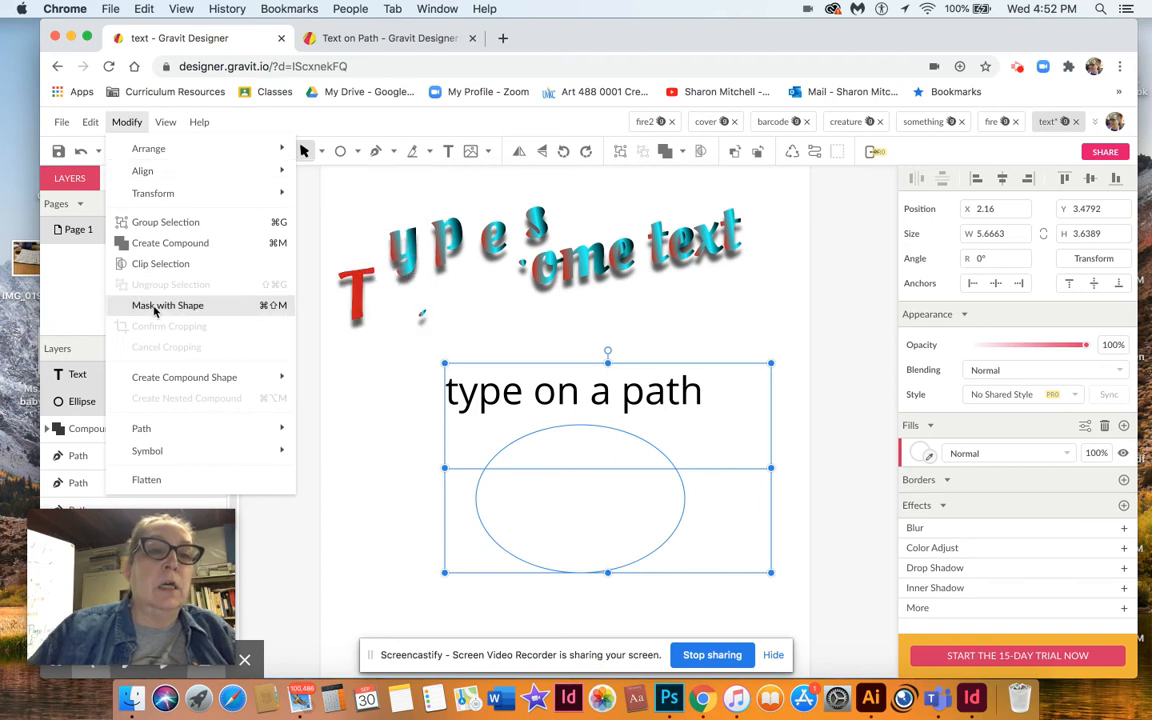
mouse_move(165, 428)
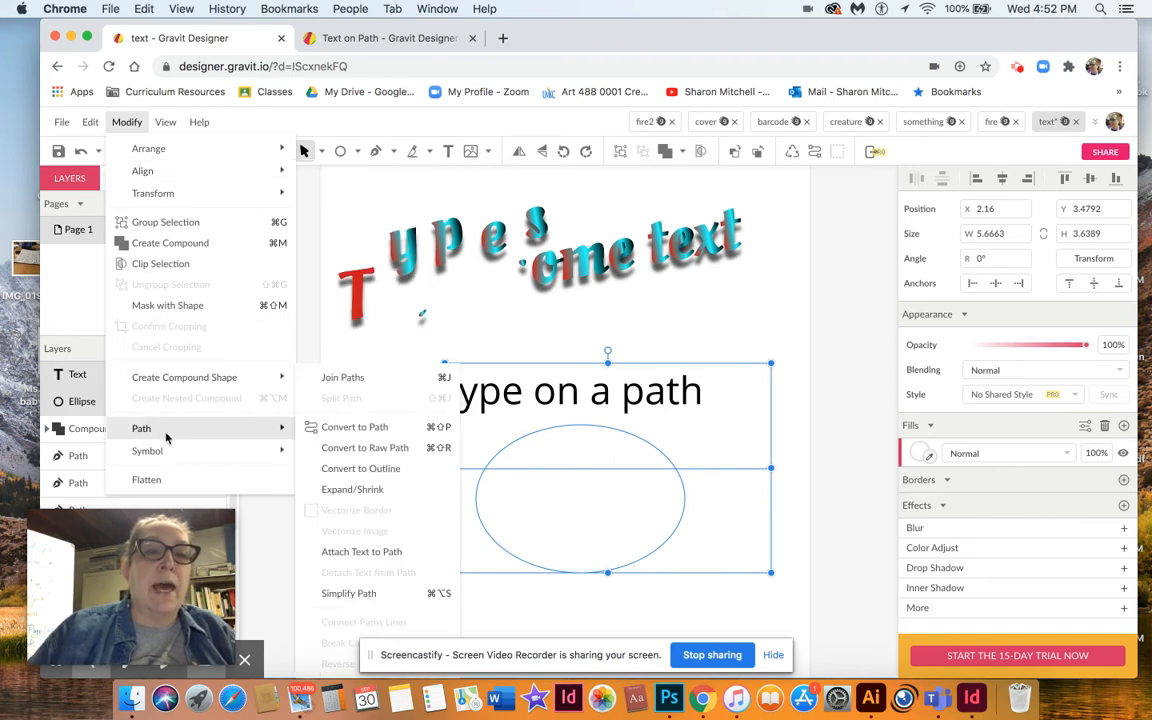
left_click(348, 556)
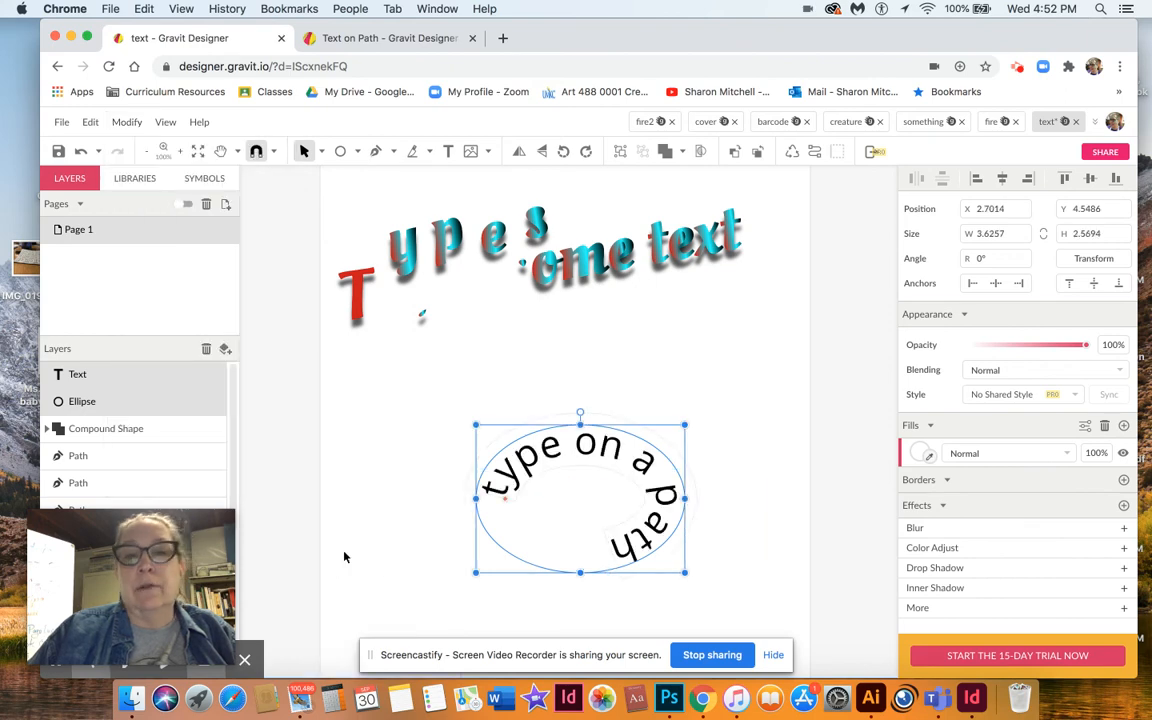
Try to shift the text's starting point along the ellipse path.
left_click(345, 555)
left_click(493, 482)
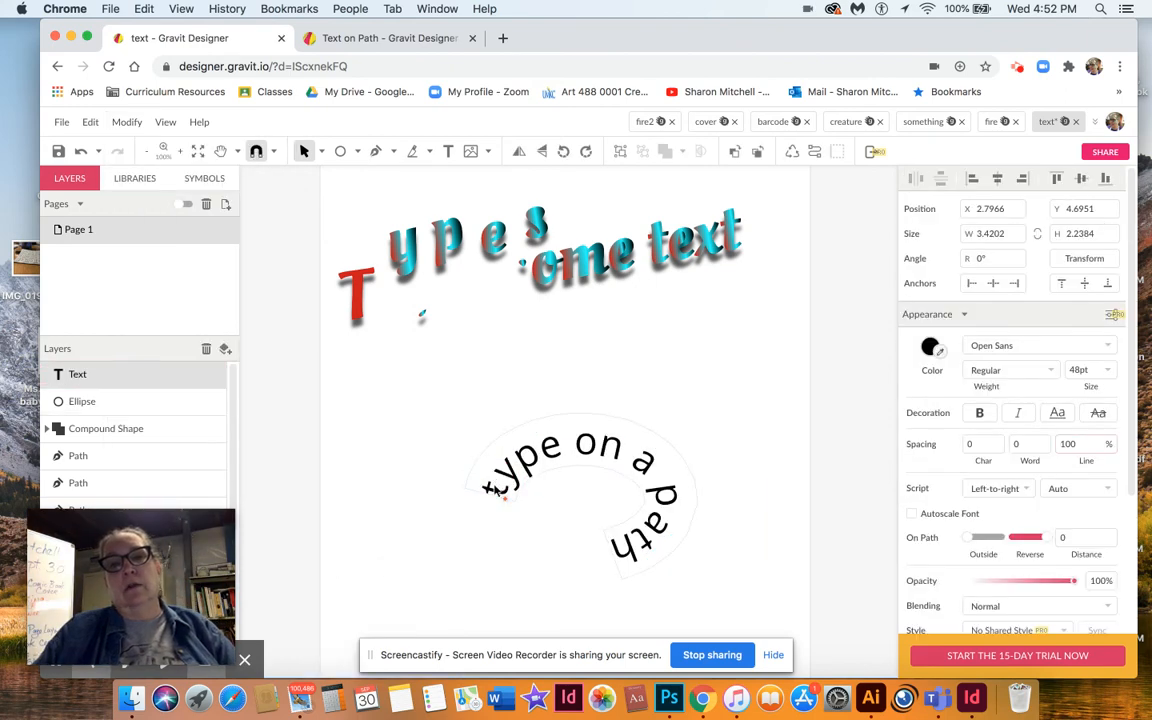
left_click_drag(507, 503, 481, 589)
left_click(319, 213)
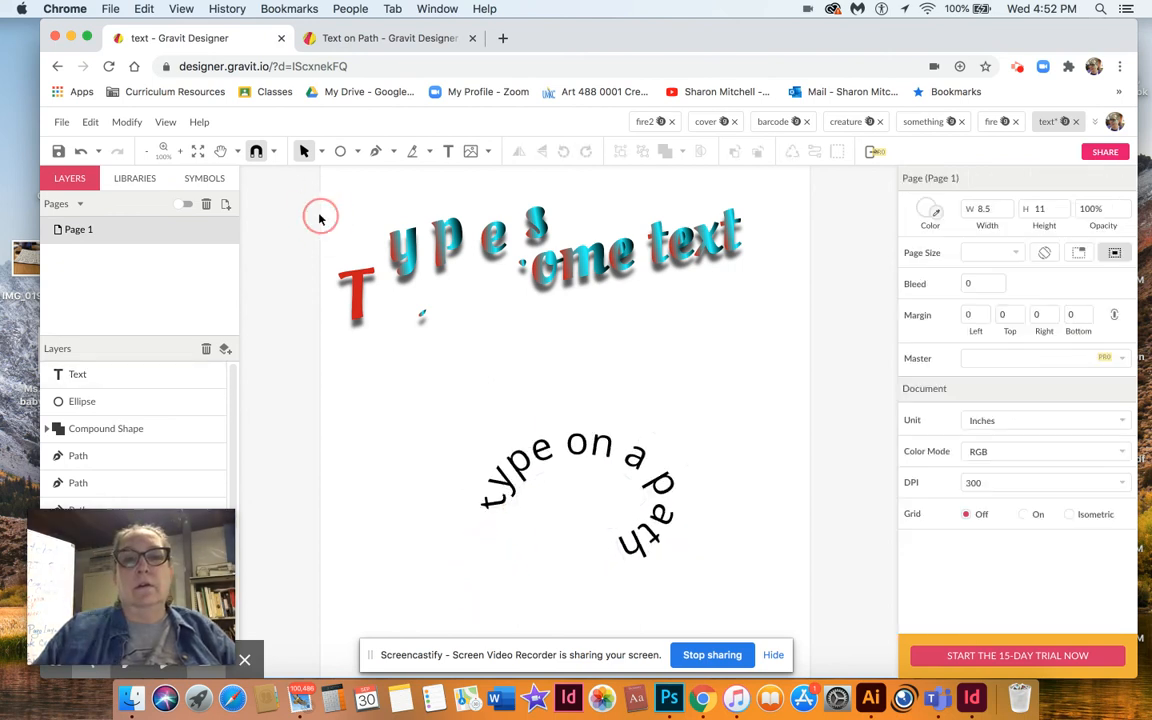
Select the ellipse and stretch it wider to about 4.85 inches so the text spreads along its top.
left_click(572, 456)
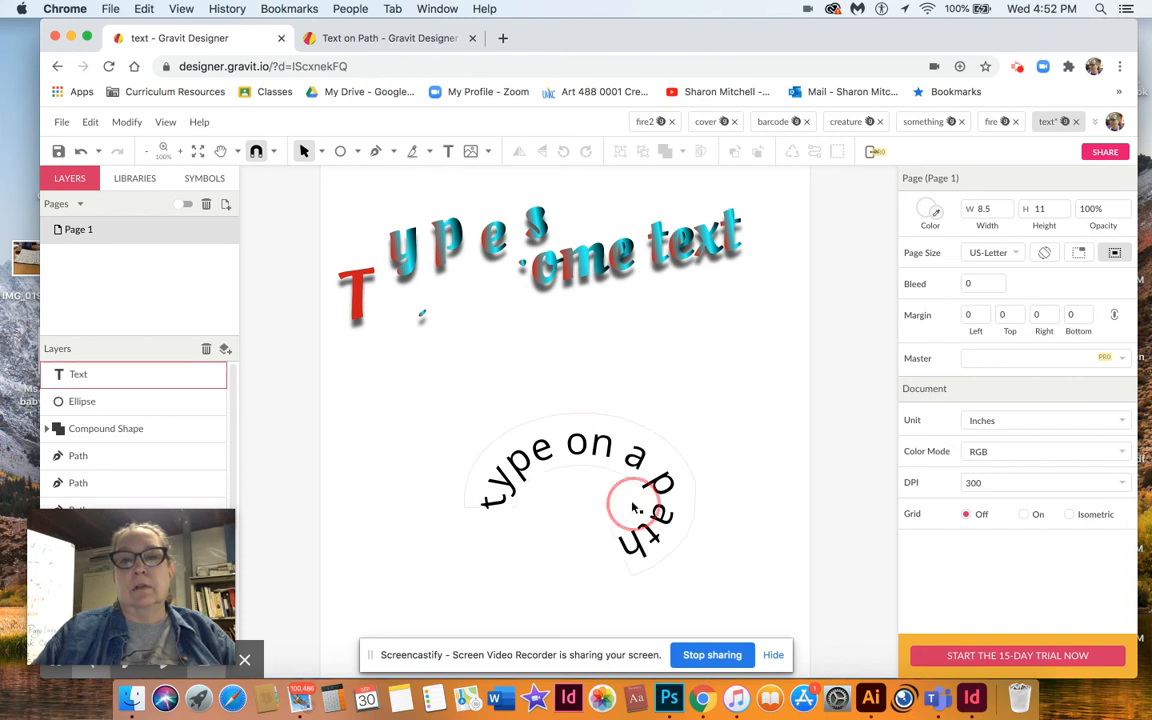
left_click(697, 494)
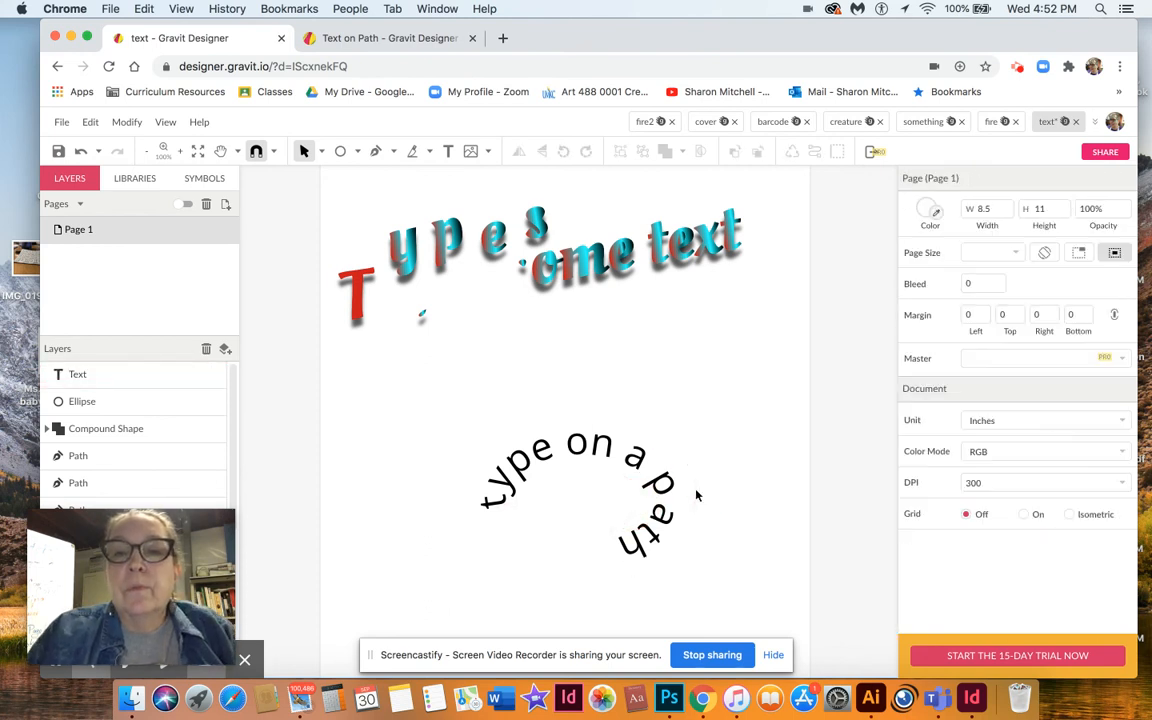
left_click(691, 494)
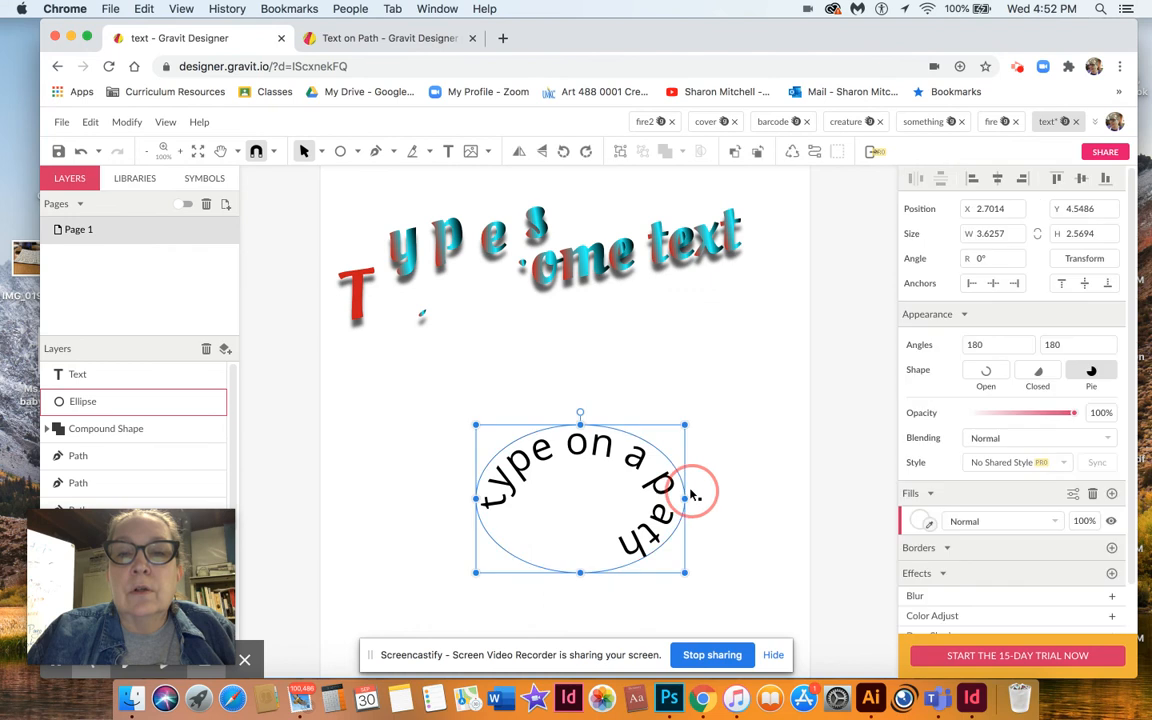
left_click_drag(691, 497, 760, 495)
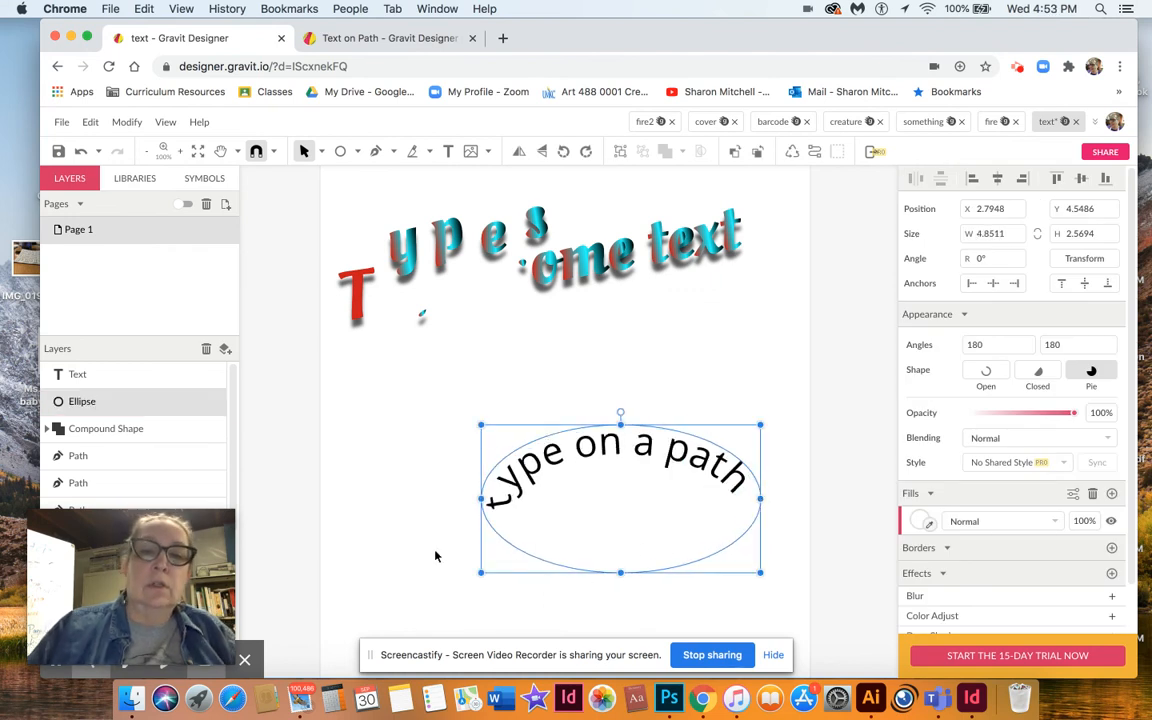
Move the ellipse with its attached text toward the lower part of the page.
left_click(406, 535)
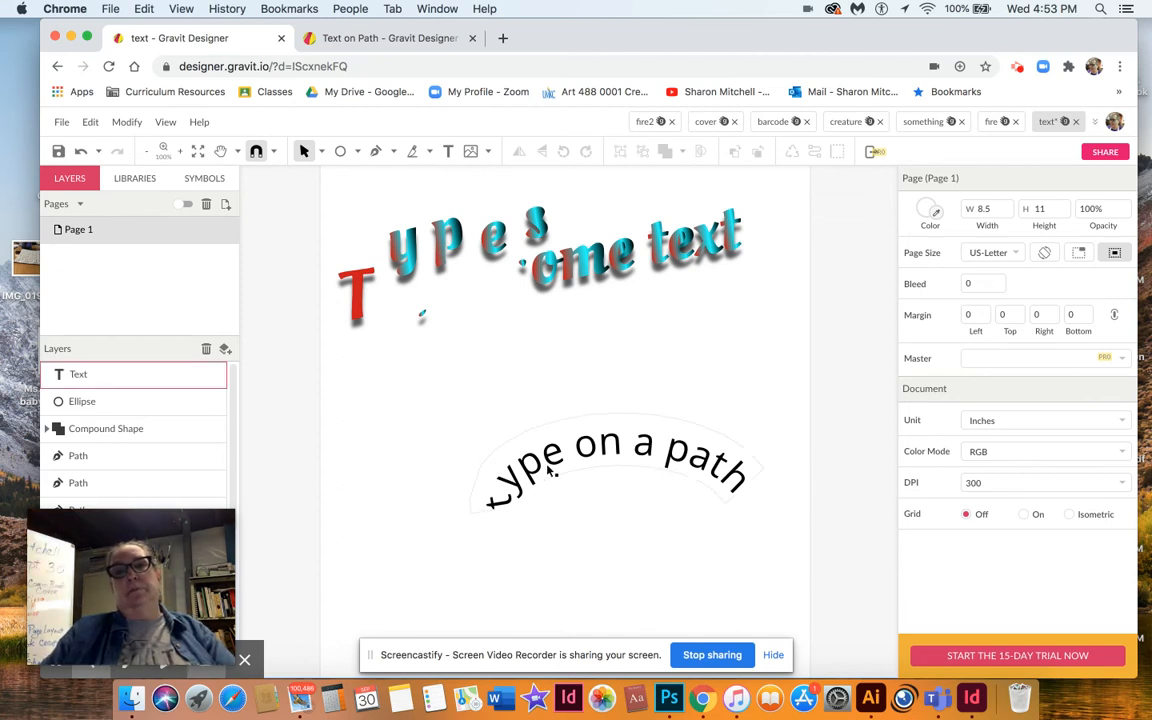
left_click_drag(540, 478, 385, 502)
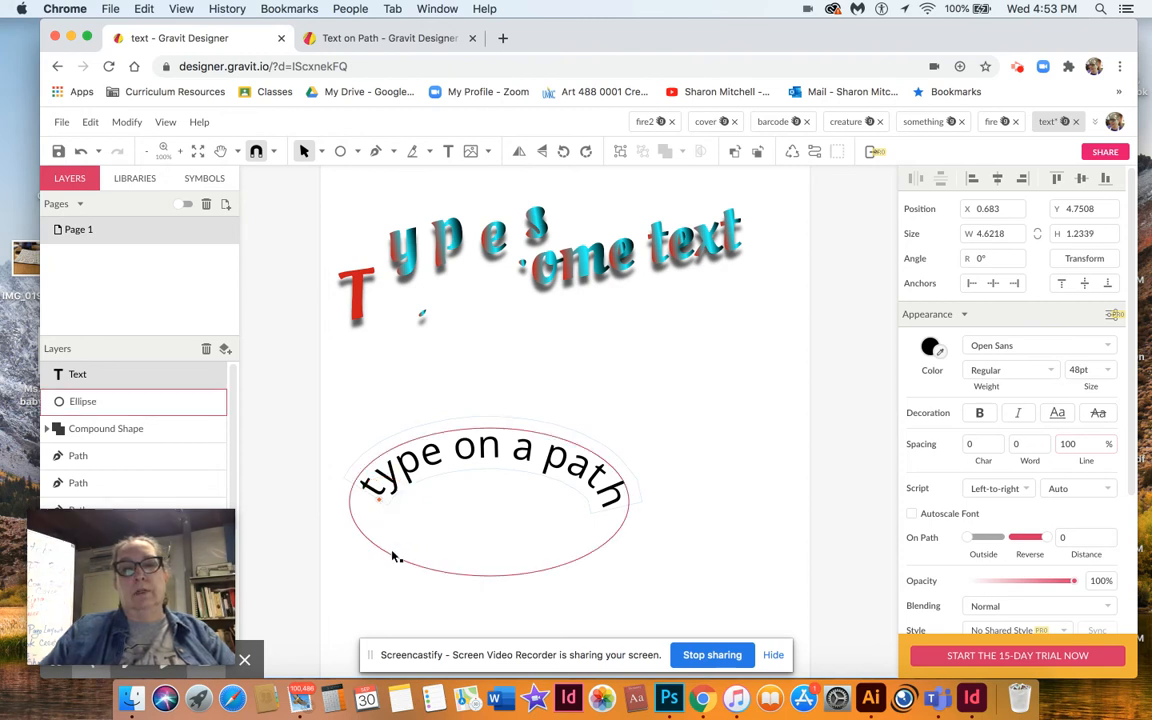
left_click(393, 556)
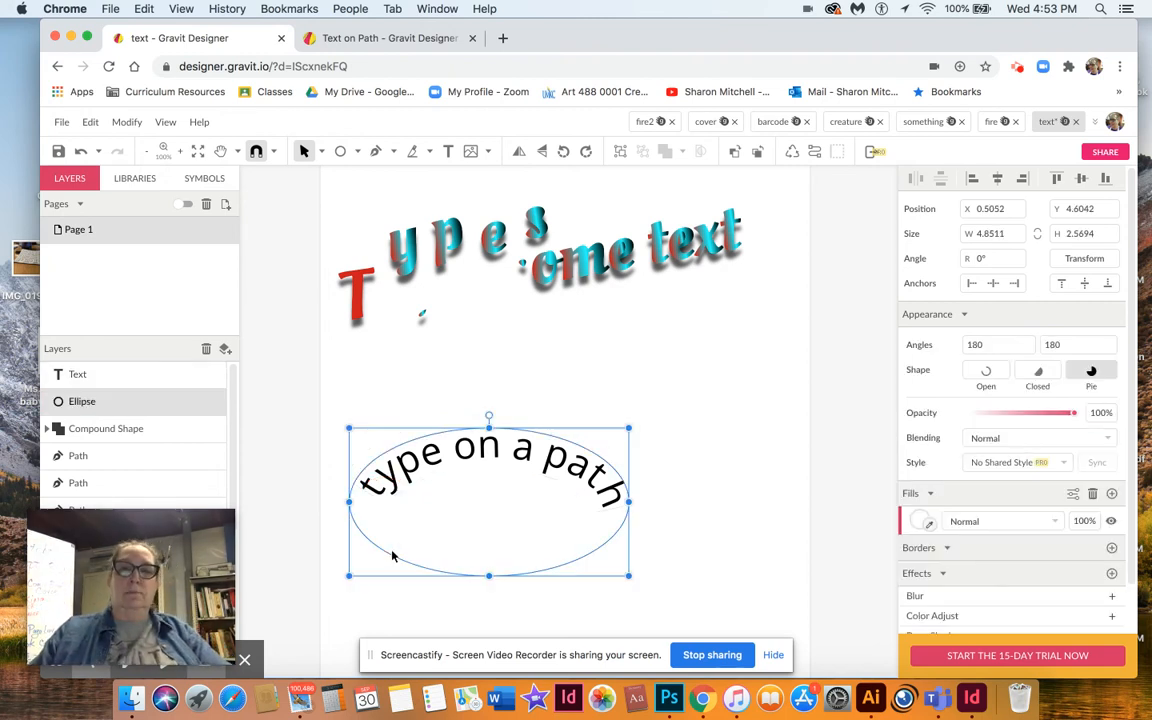
left_click(465, 463)
left_click_drag(465, 463, 478, 572)
left_click(478, 501)
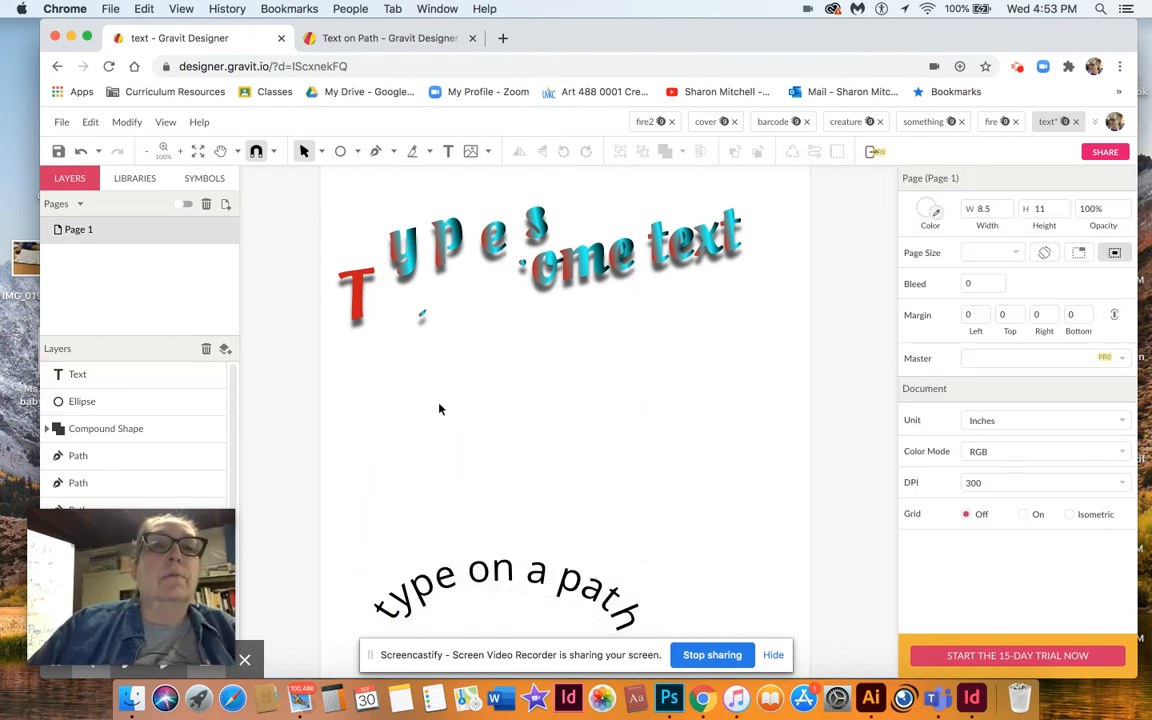
Draw a freehand wavy line about 4.6 by 1 inch with the Pencil tool.
left_click(393, 152)
left_click(408, 175)
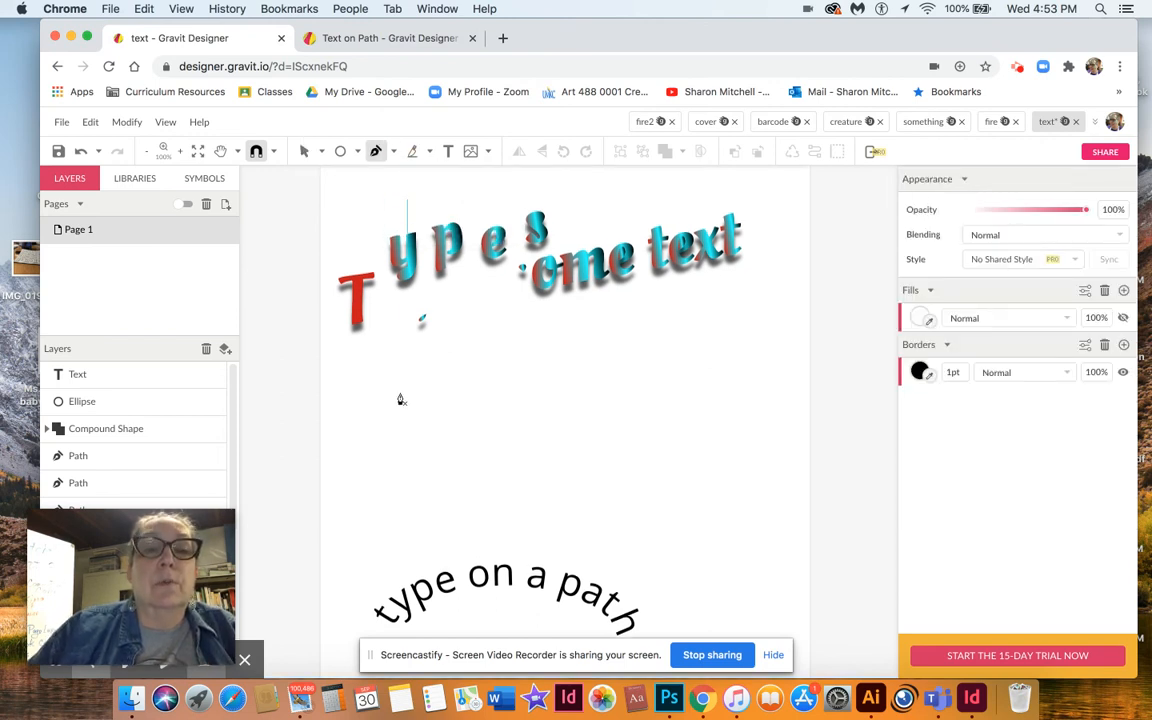
scroll(398, 180, "up", 1)
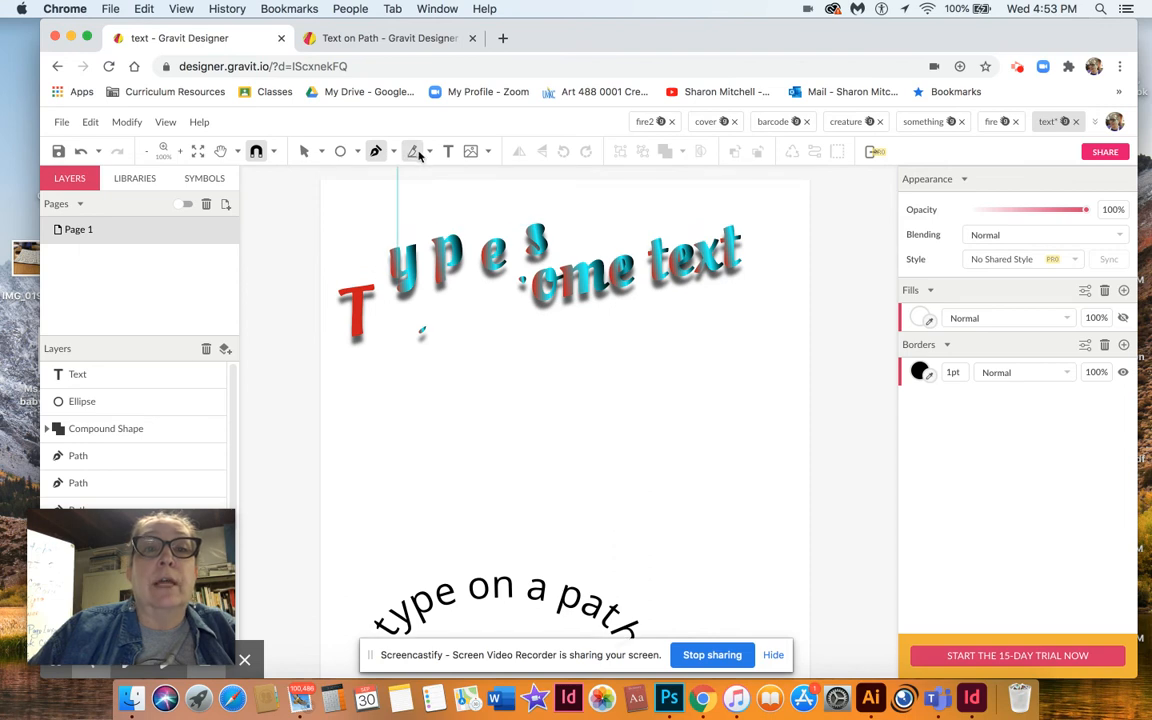
left_click(429, 152)
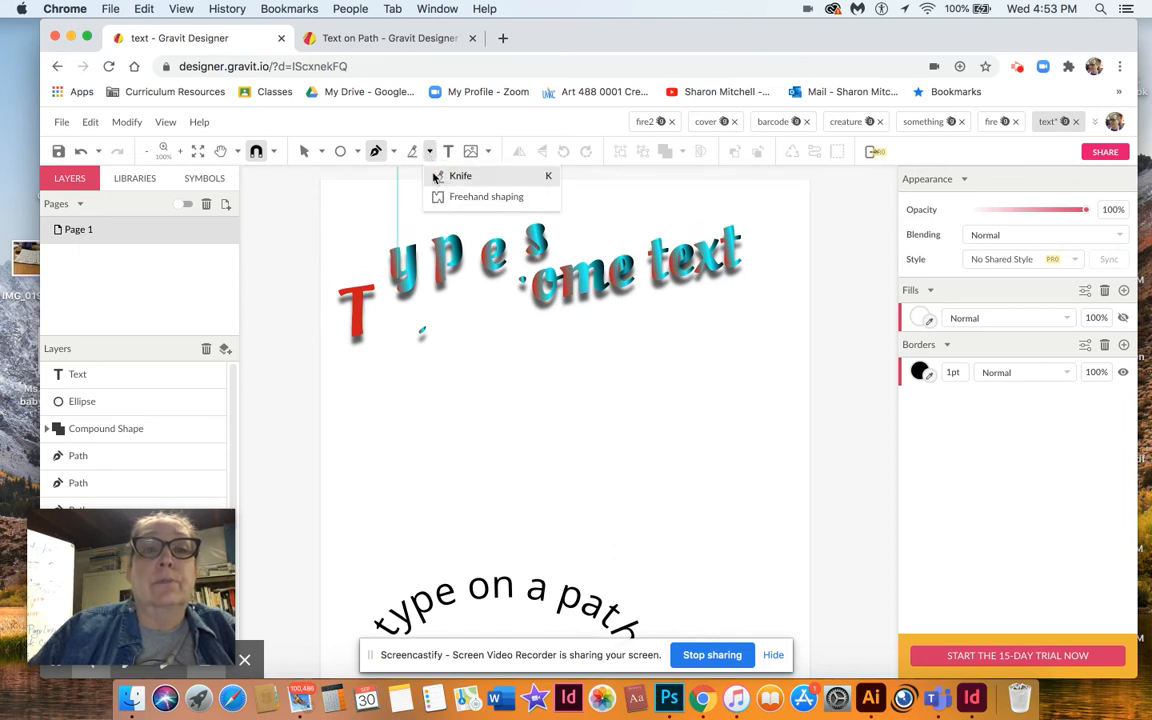
left_click(393, 152)
left_click(400, 218)
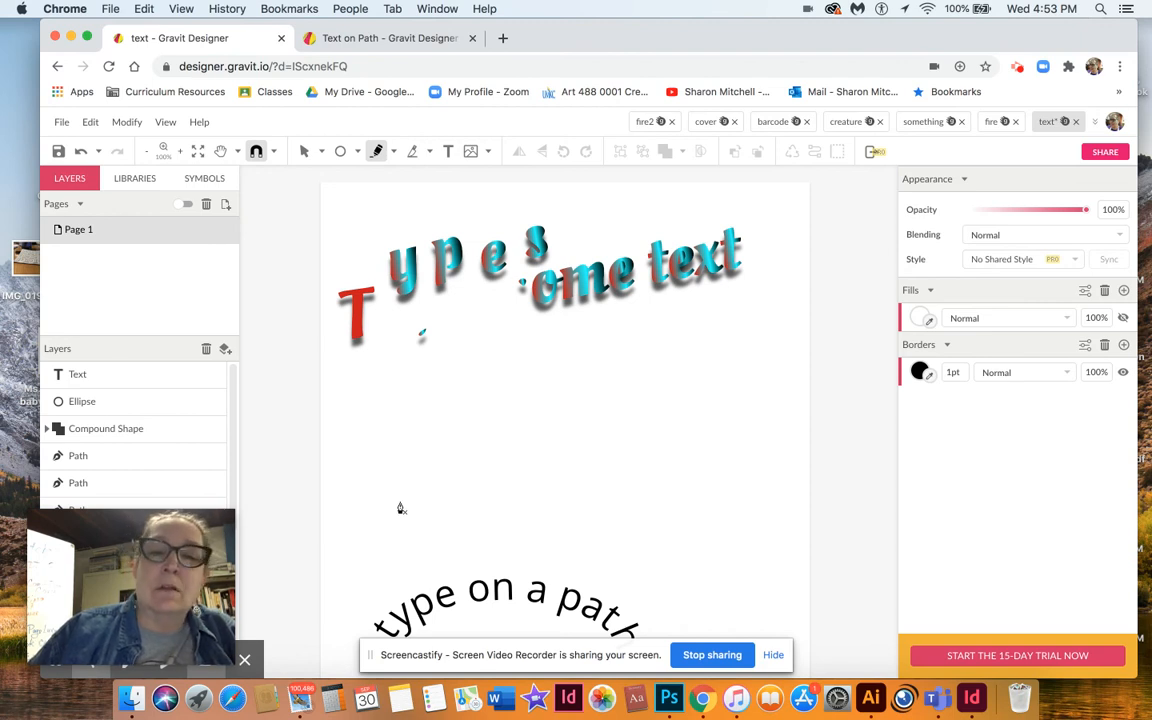
mouse_move(400, 508)
left_mouse_down()
mouse_move(428, 461)
mouse_move(484, 445)
mouse_move(579, 495)
mouse_move(618, 490)
mouse_move(665, 447)
left_mouse_up()
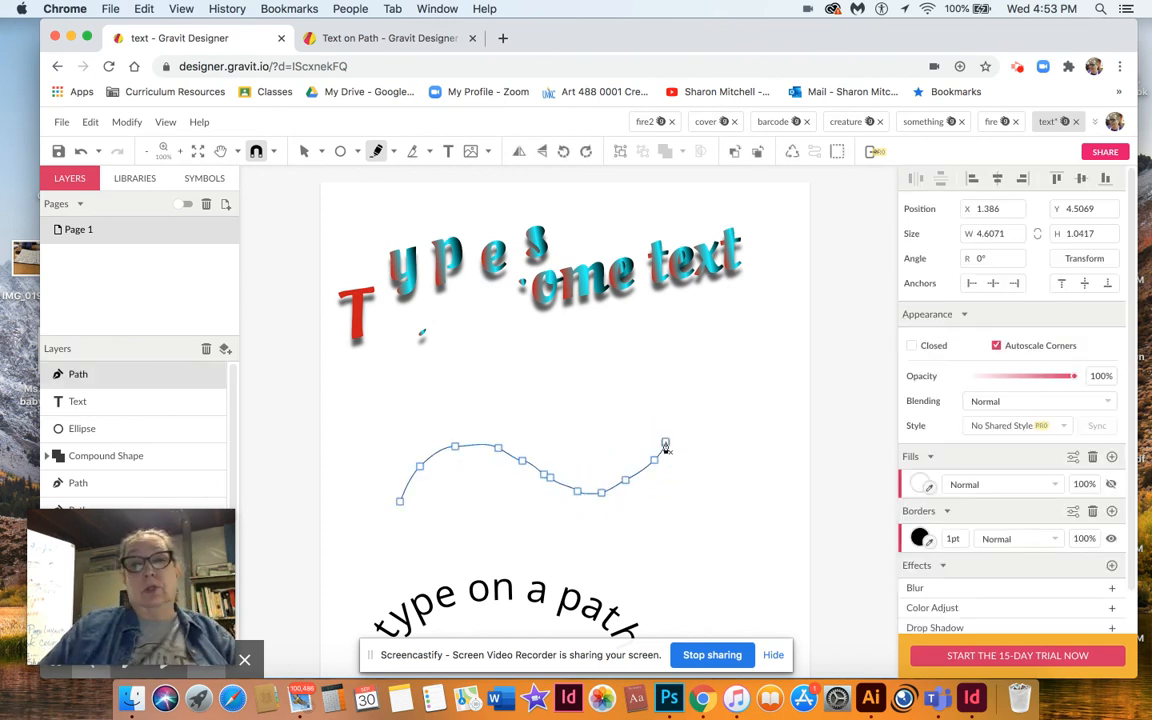
Create a text box above the wavy line and enter "type on a path".
left_click(448, 151)
left_click_drag(407, 373, 674, 425)
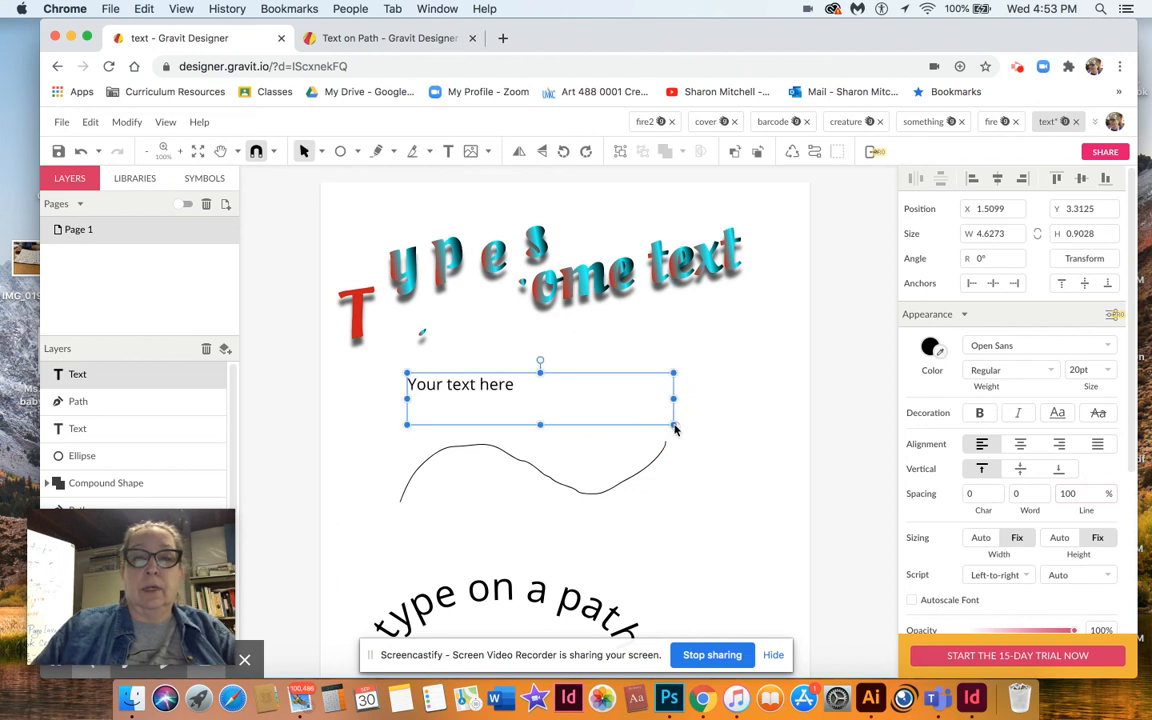
type("type o")
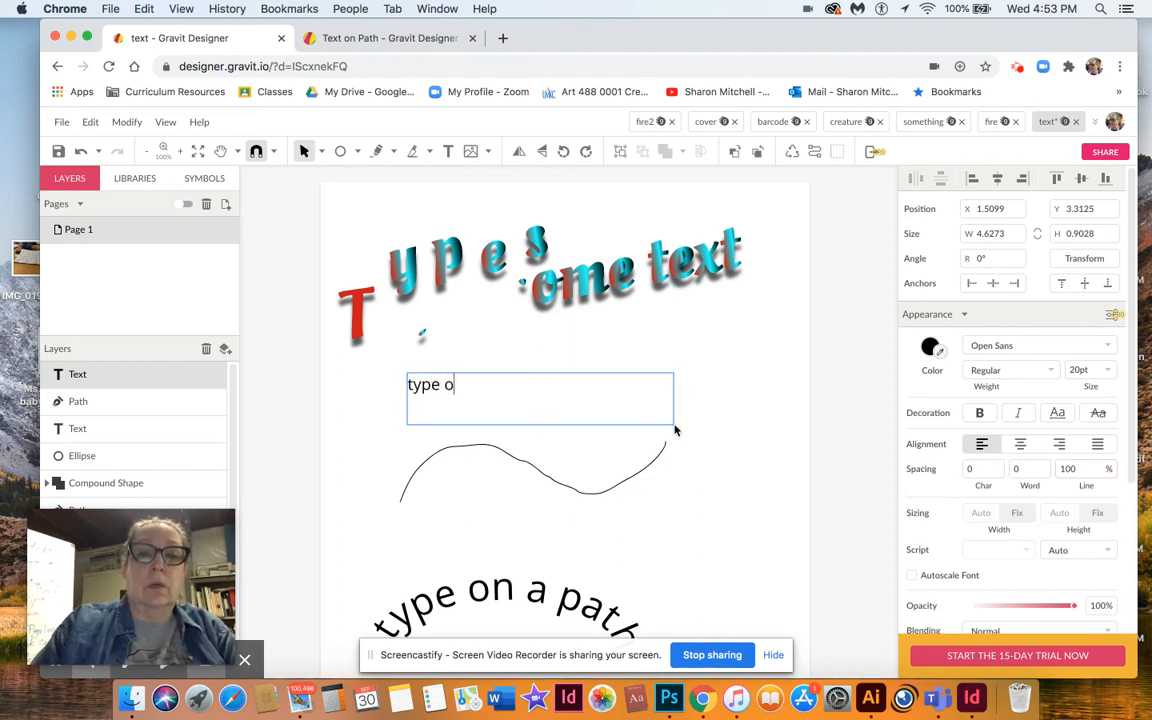
type("n a path")
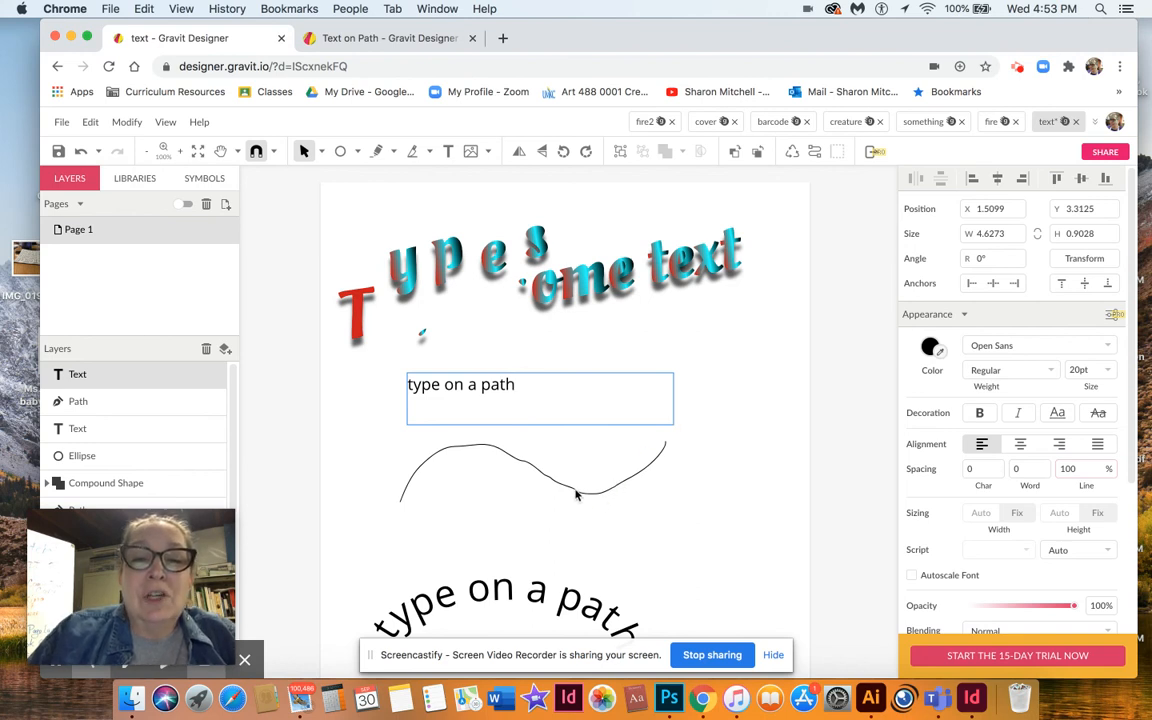
key("Escape")
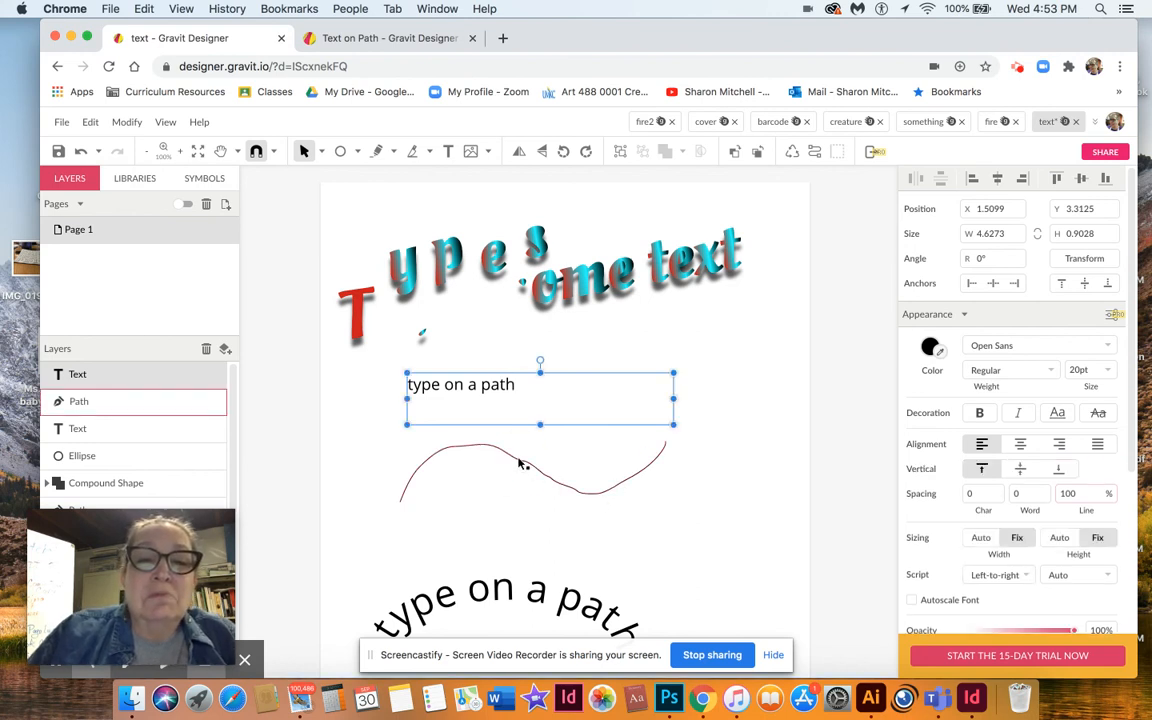
Inspect the anchor points of the freehand wavy line using the Subselect tool.
left_click(362, 427)
left_click(458, 451)
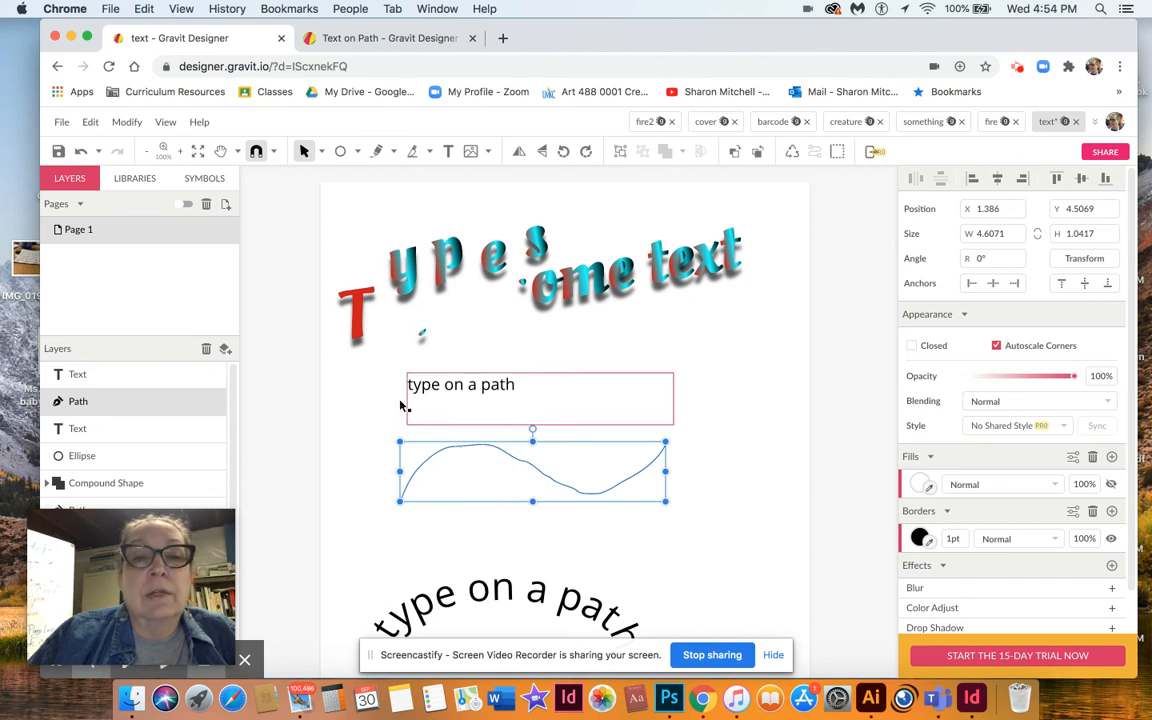
left_click(322, 152)
left_click(336, 196)
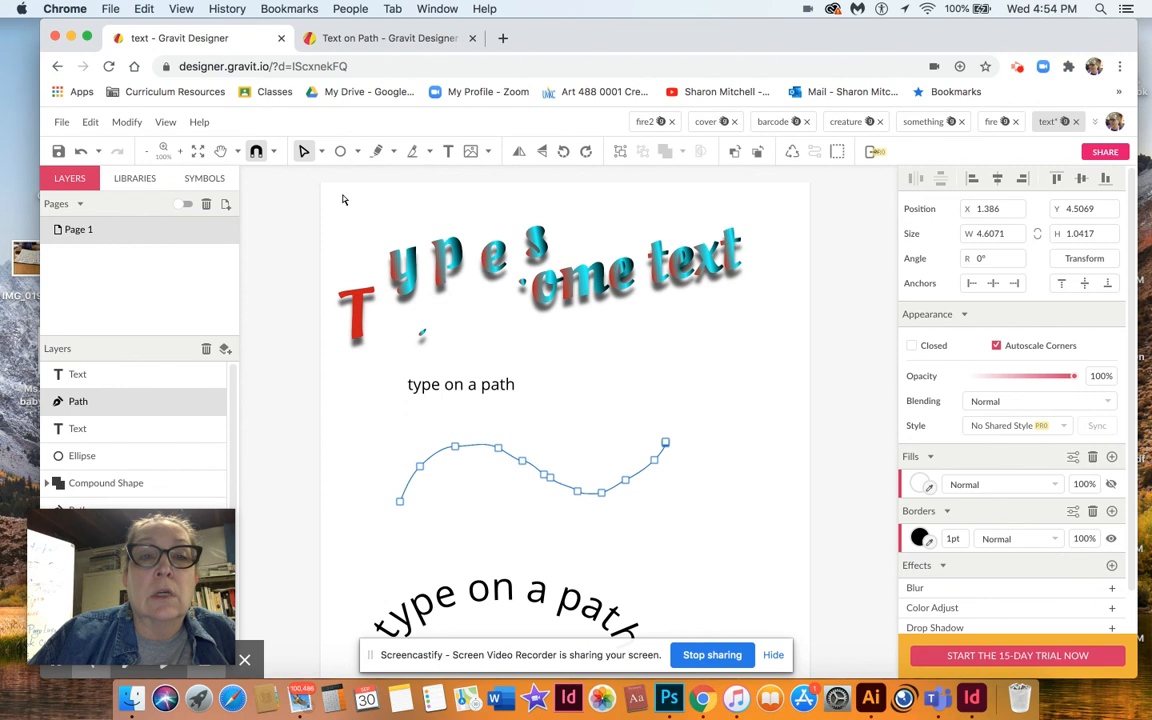
left_click(546, 477)
left_click(543, 479)
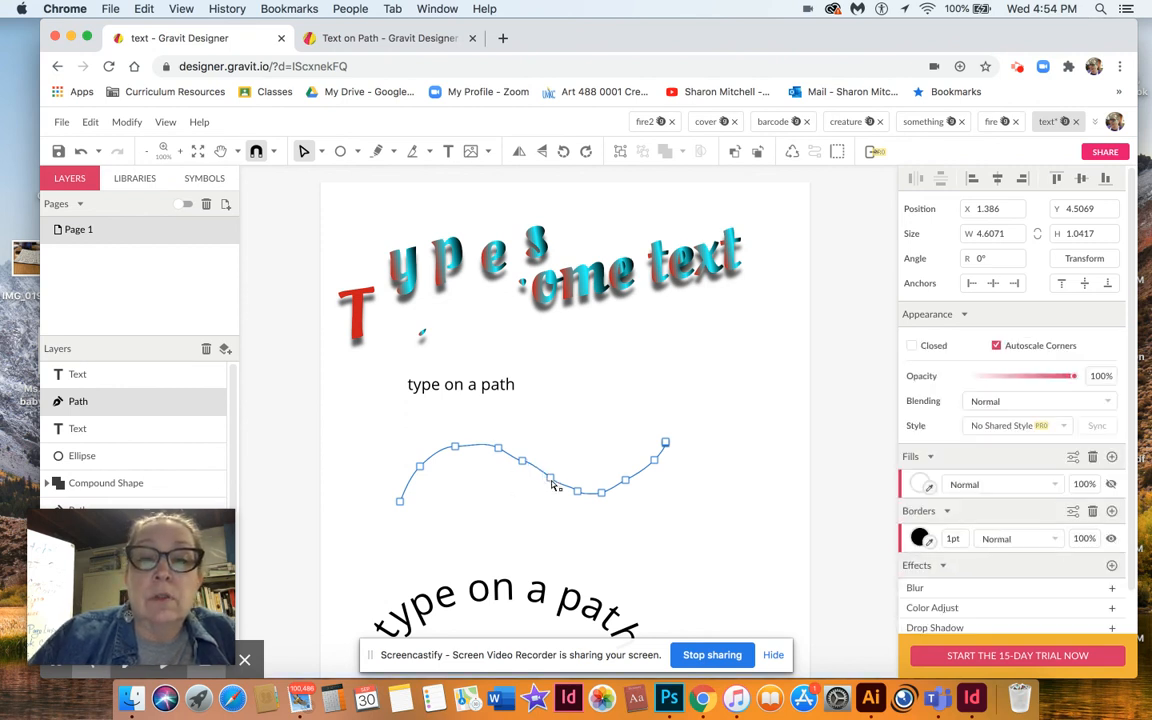
left_click(550, 479)
left_click(555, 484)
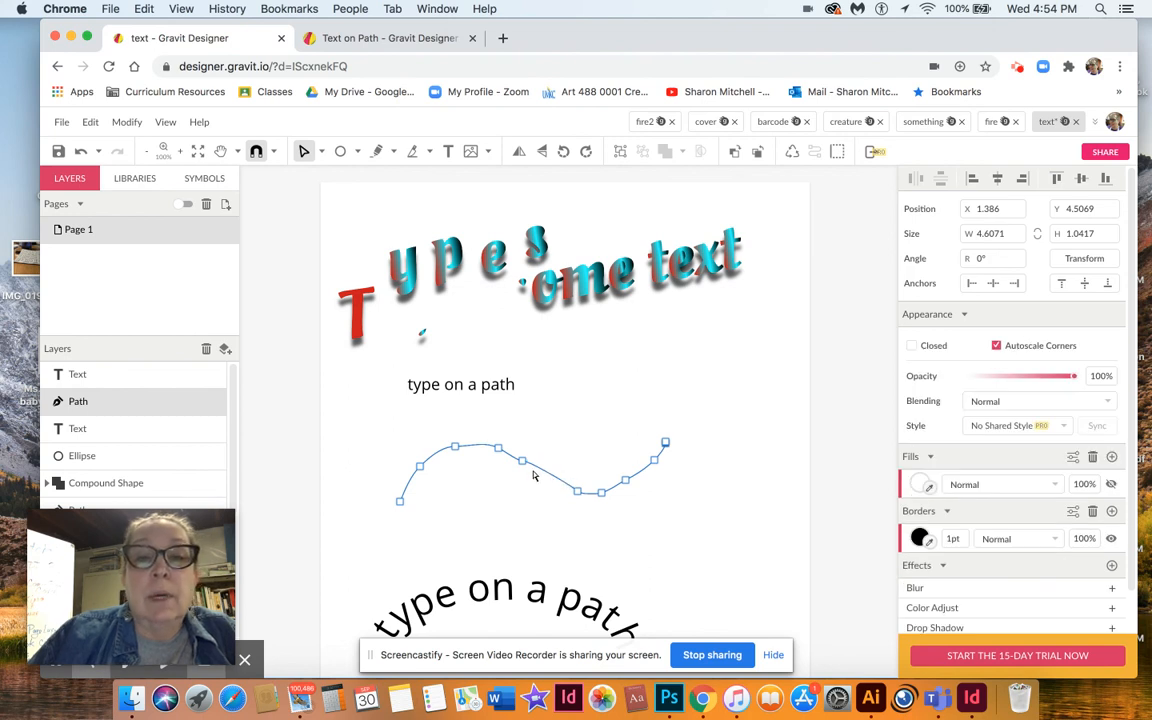
left_click(522, 462)
left_click(525, 467)
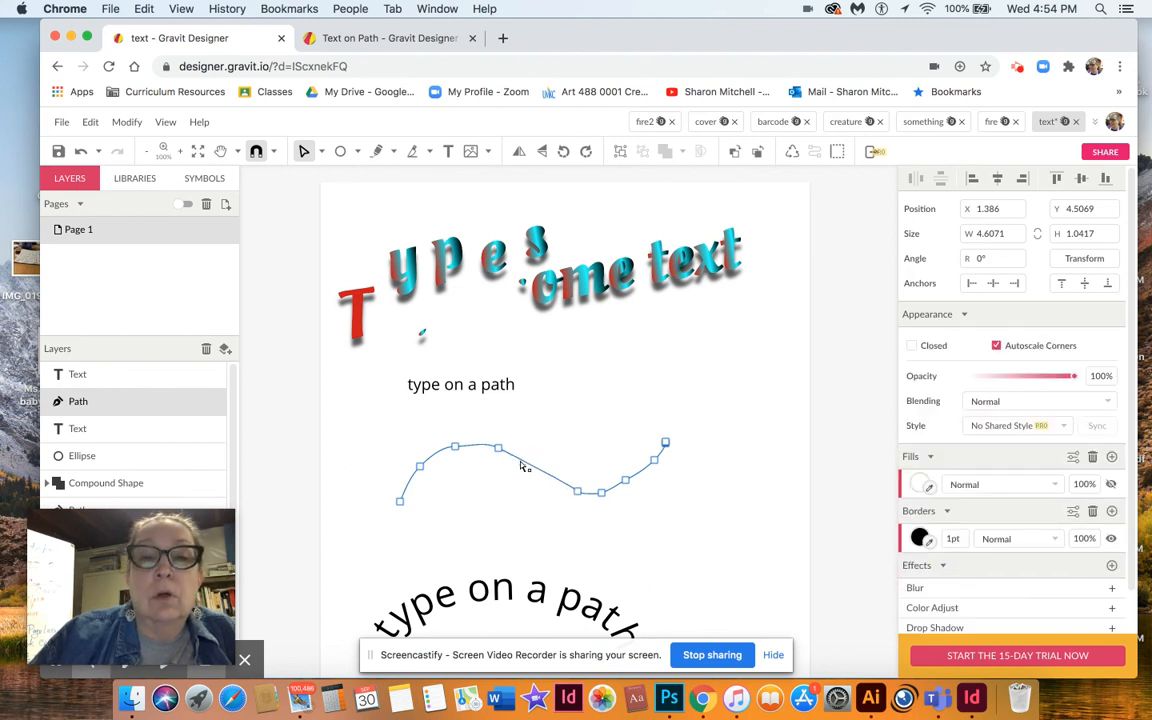
left_click(510, 515)
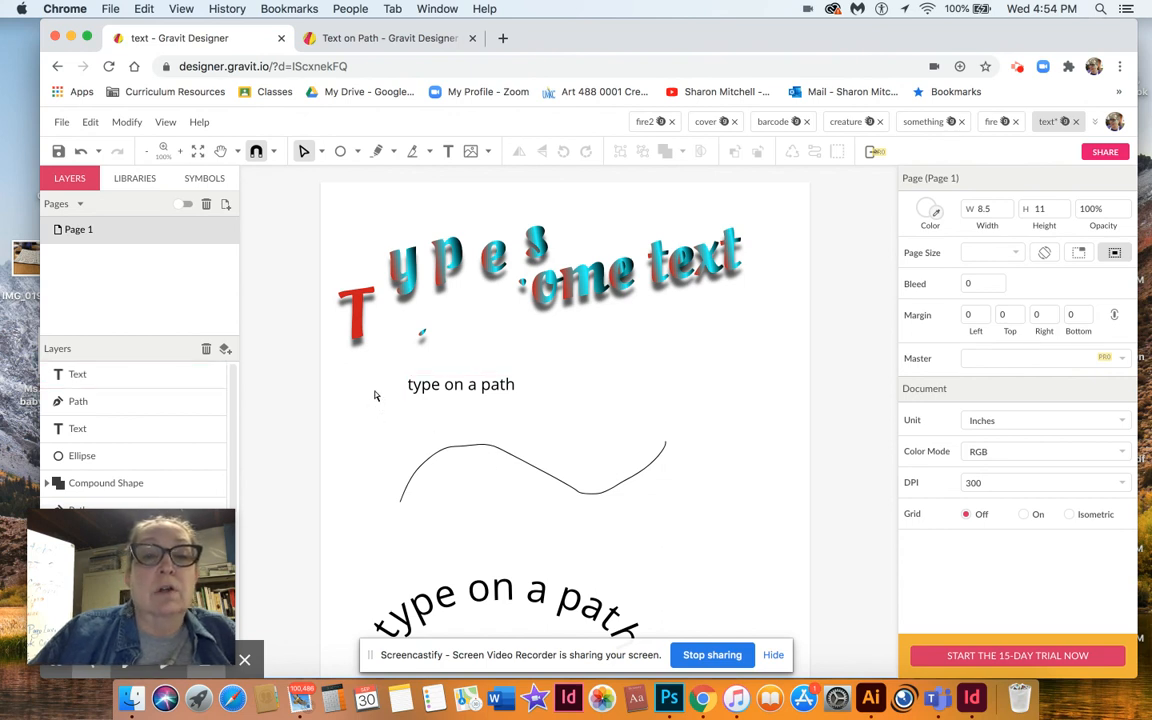
Select both the "type on a path" text and the wavy line, then attach the text to the path.
left_click(321, 155)
left_click(329, 175)
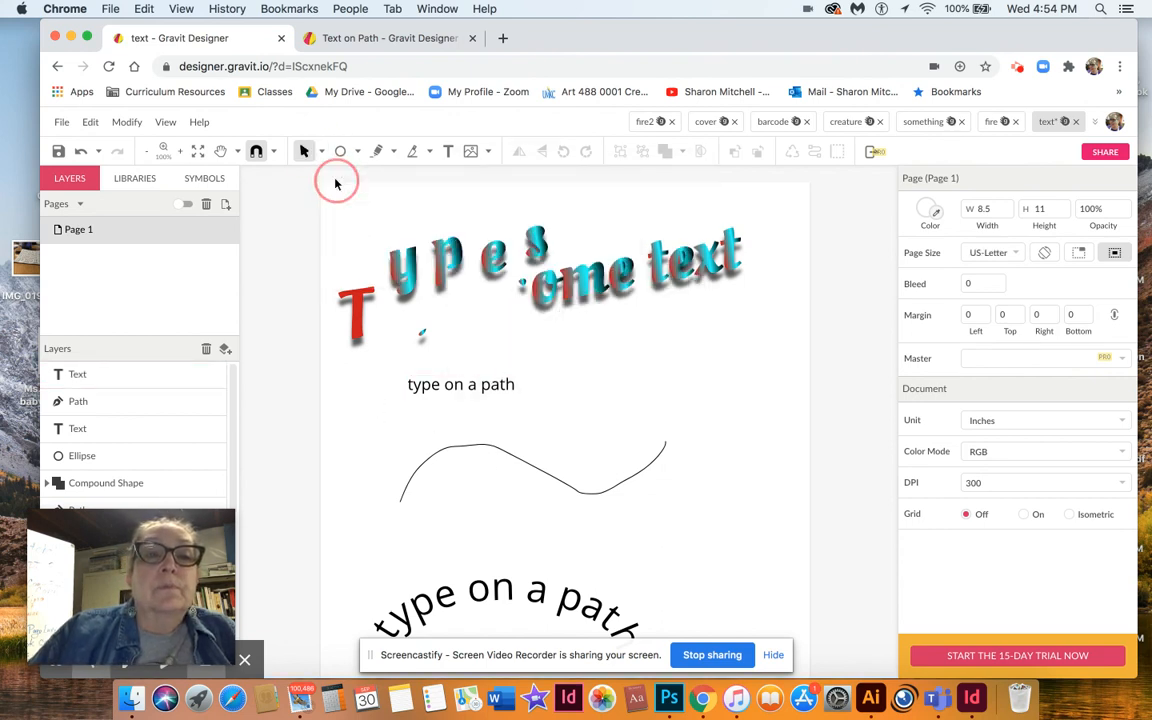
left_click_drag(381, 380, 664, 514)
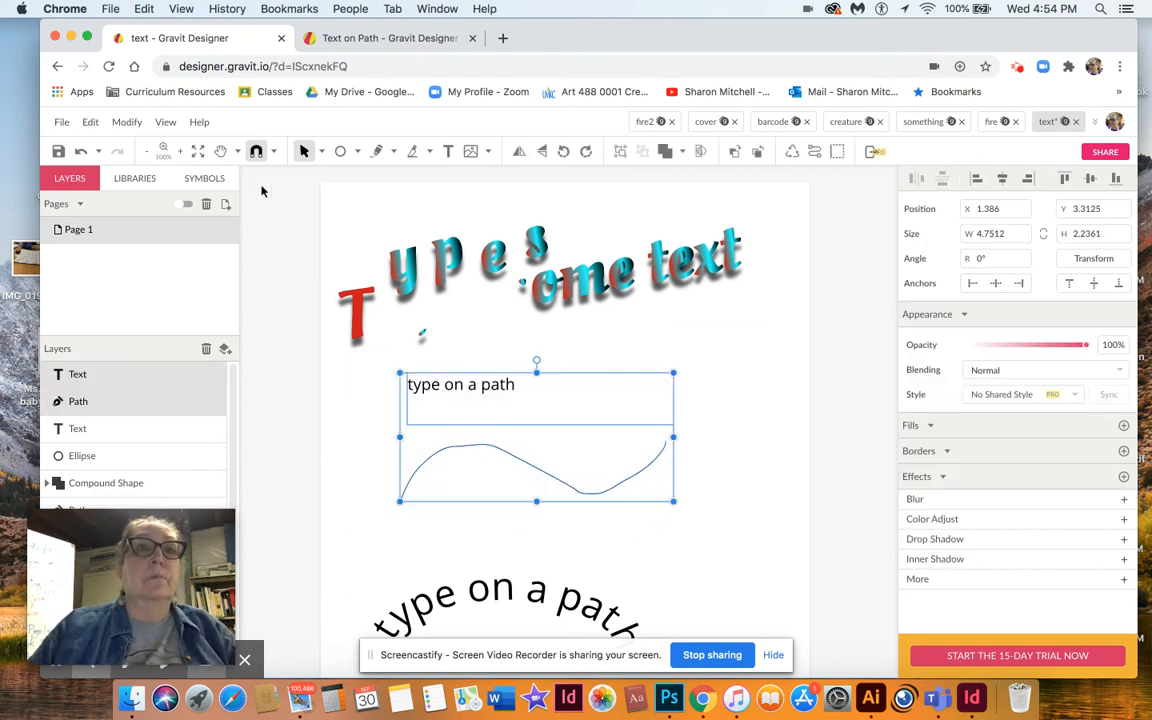
left_click(127, 122)
mouse_move(148, 432)
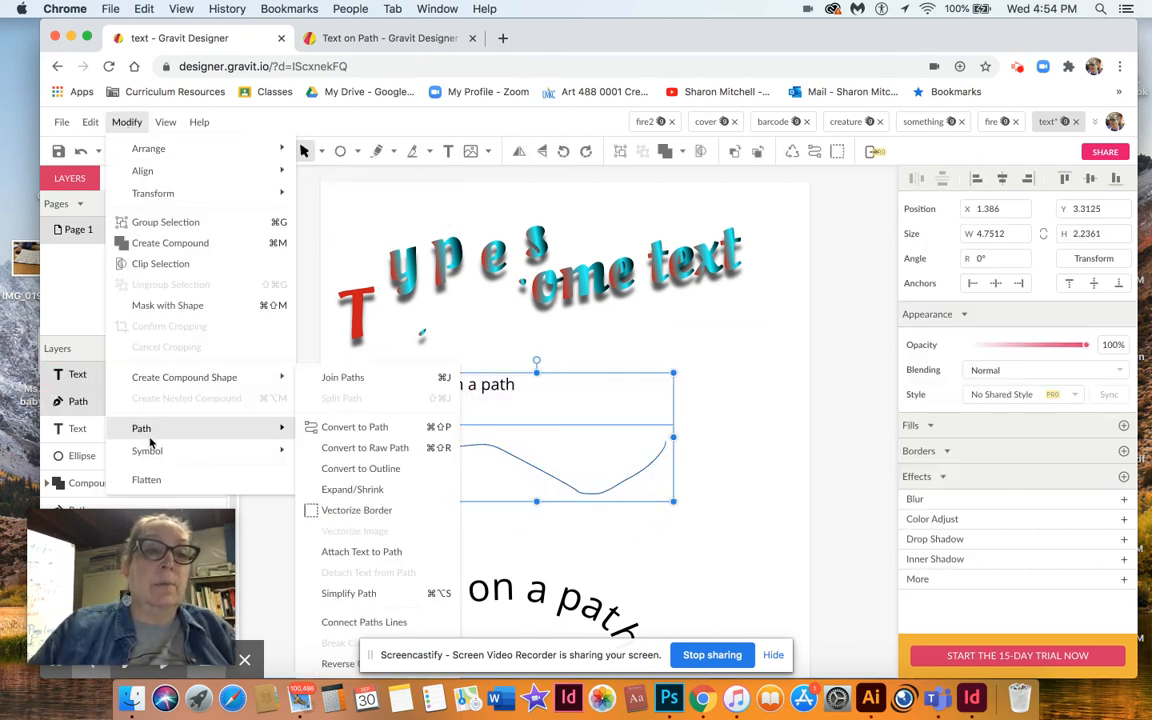
left_click(340, 553)
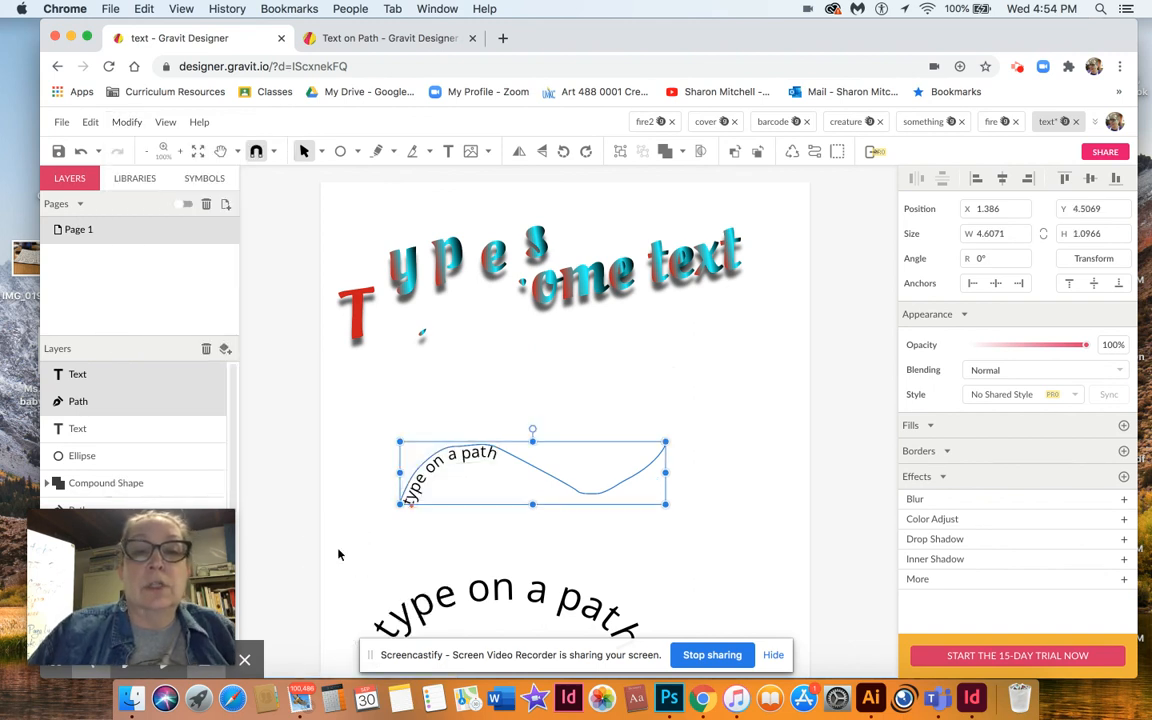
Slide the attached text's starting point farther along the wavy path.
left_click(338, 554)
left_click(508, 443)
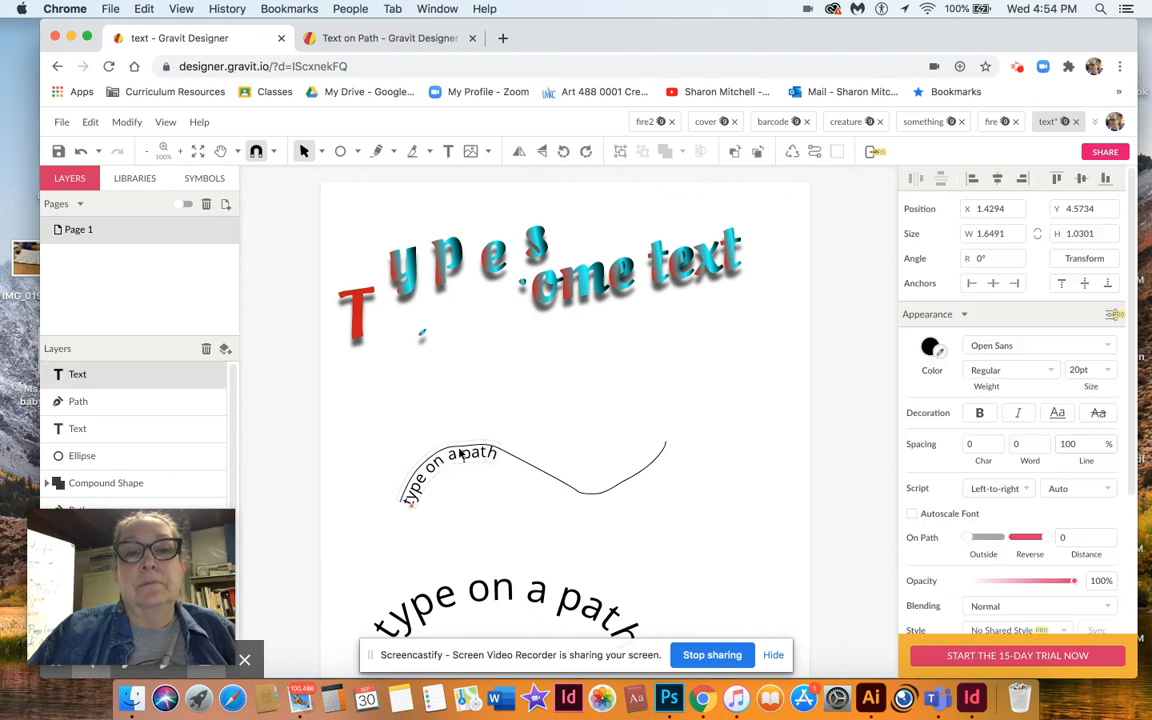
left_click_drag(414, 510, 443, 502)
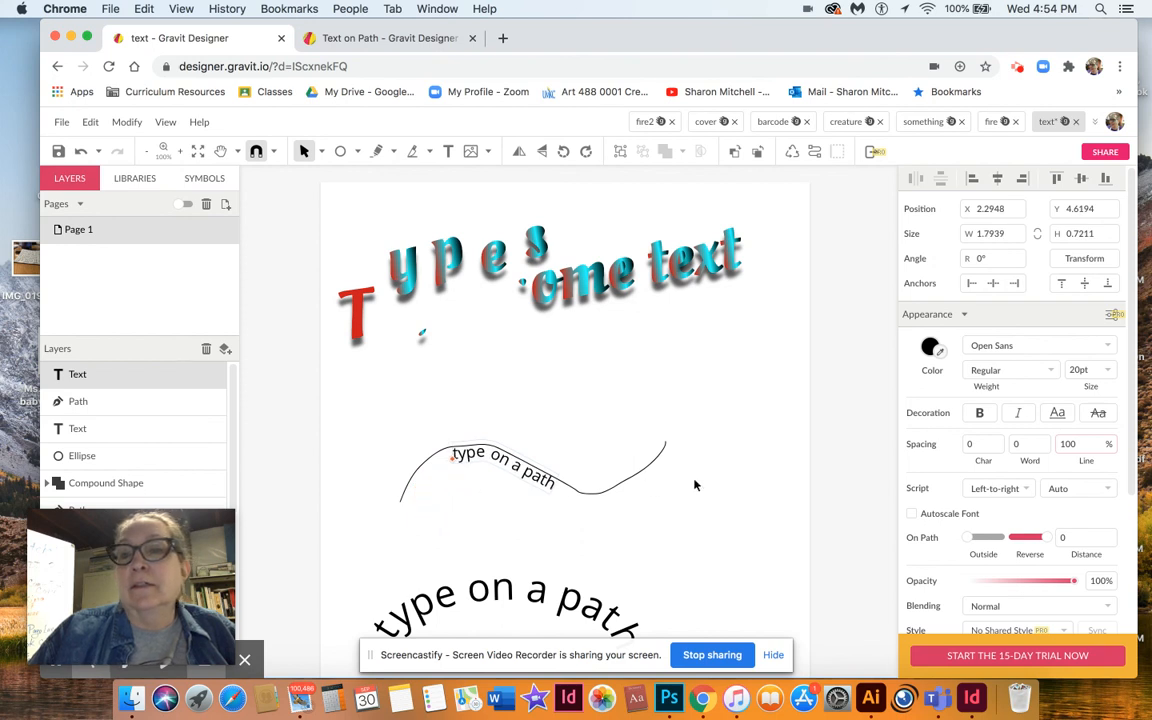
Set the font size of the text on the wavy path to 36 pt.
left_click(1084, 369)
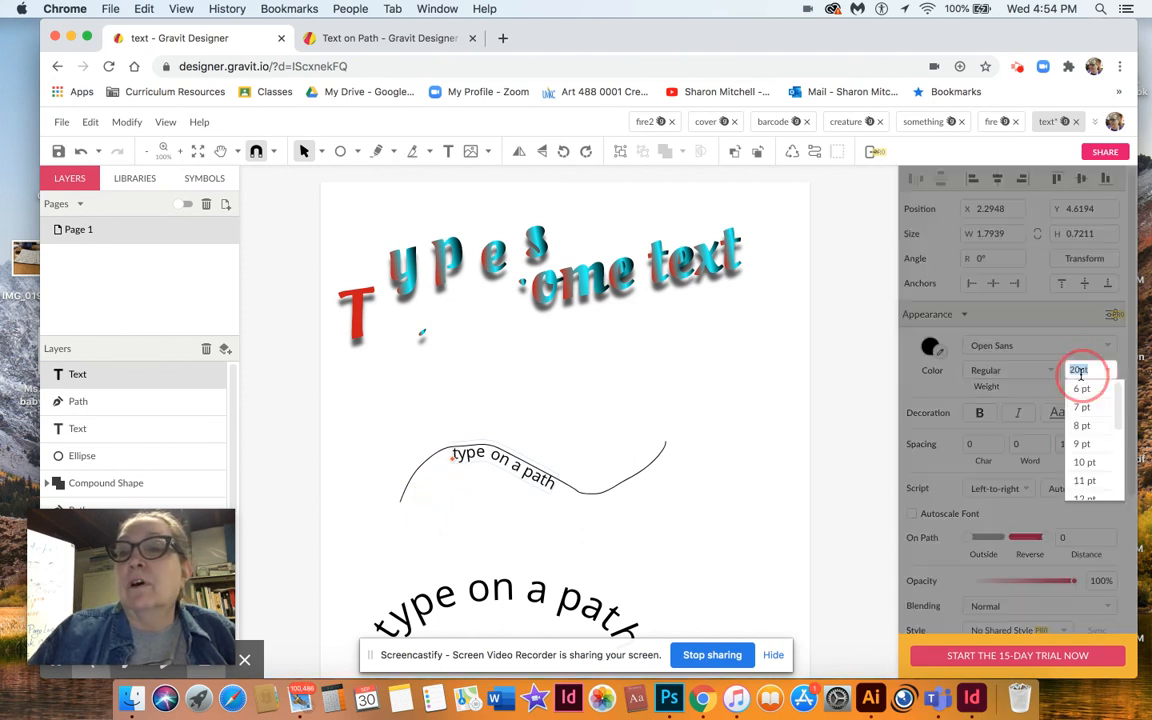
scroll(1109, 420, "down", 2)
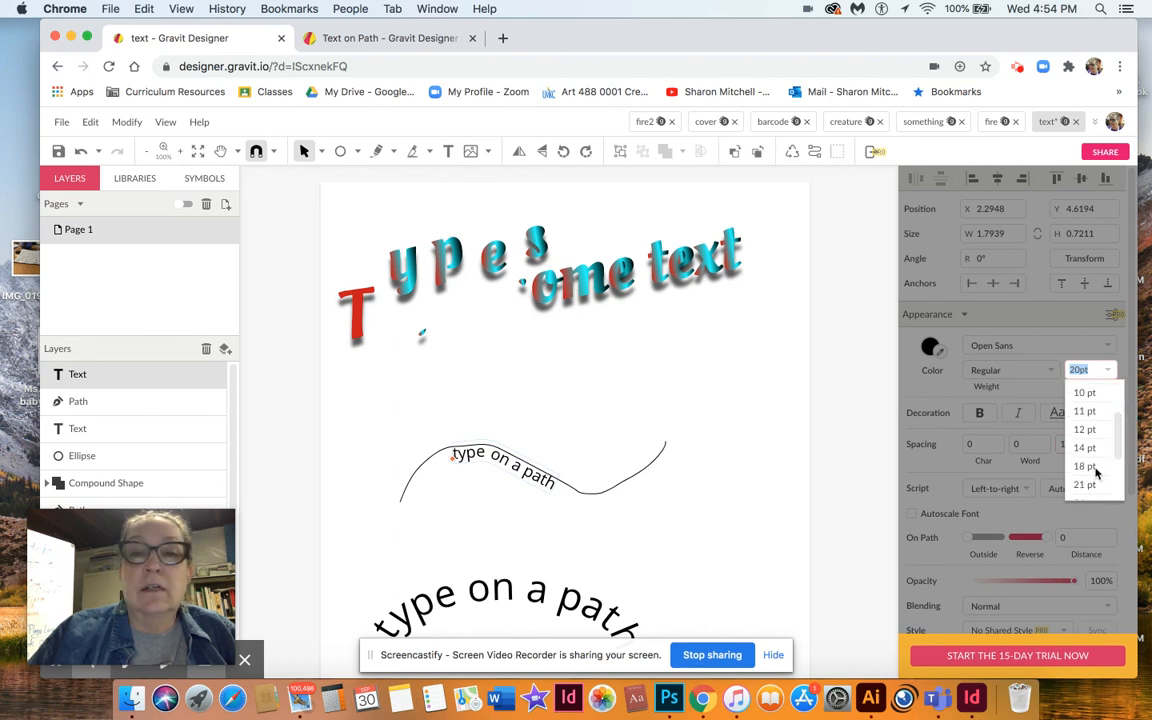
scroll(1107, 465, "down", 1)
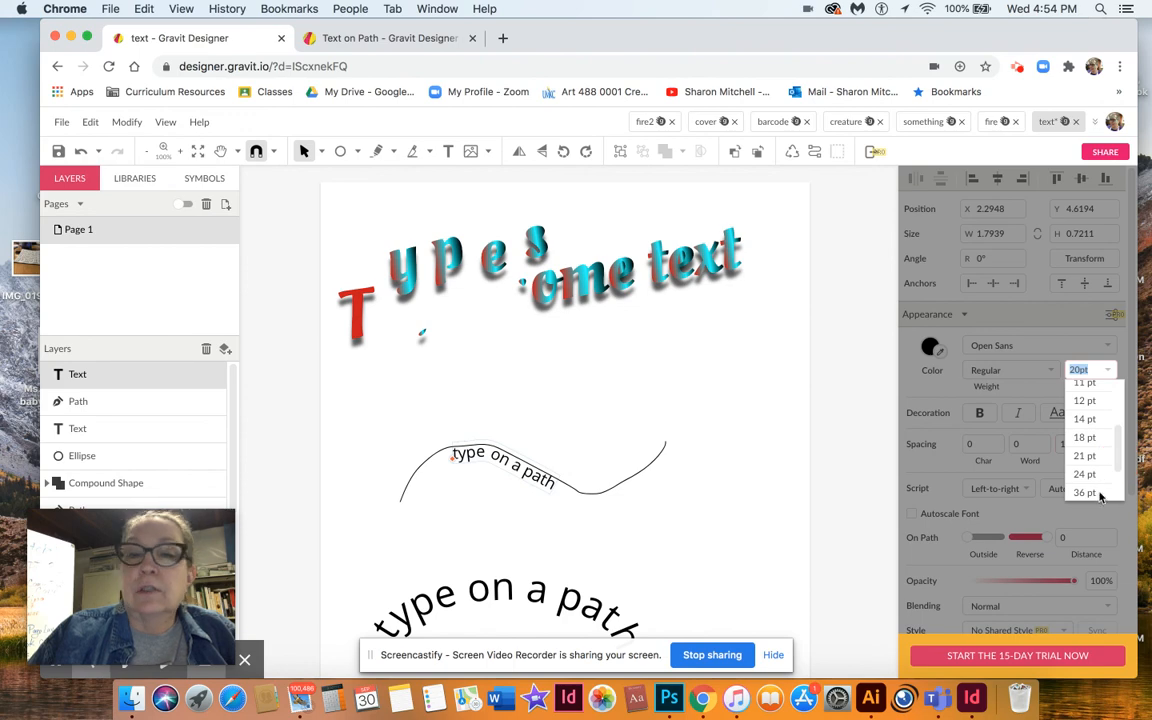
left_click(1086, 492)
left_click(787, 419)
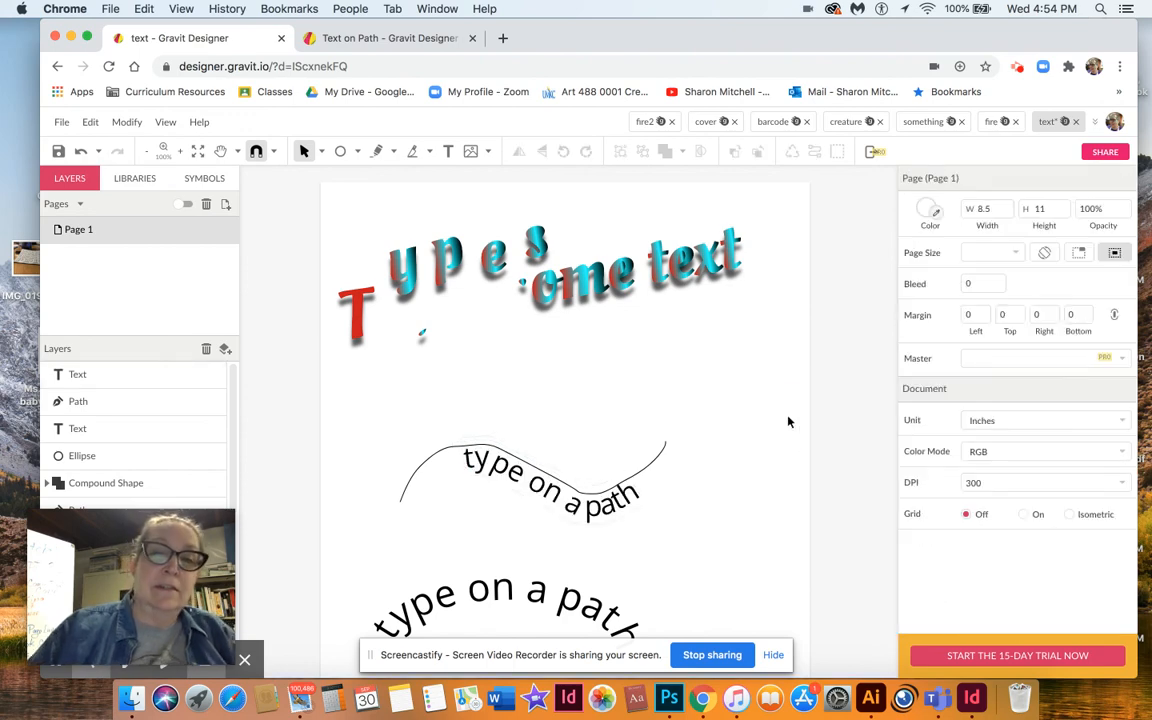
left_click(488, 462)
left_click(401, 417)
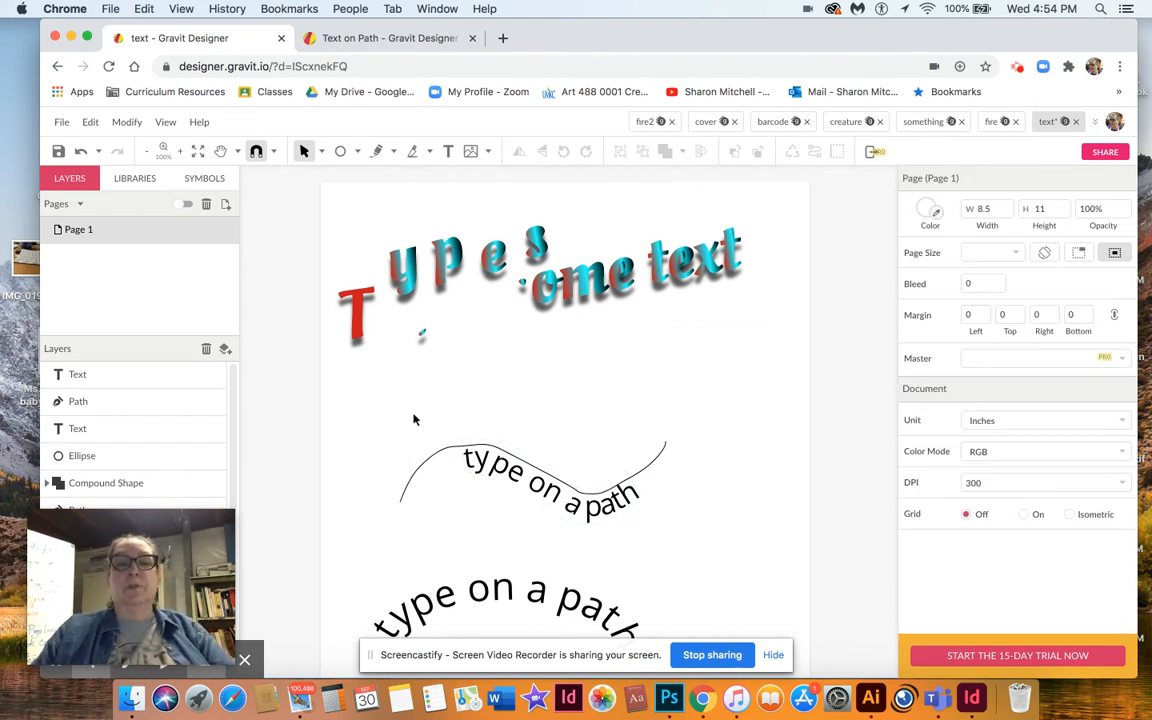
scroll(381, 418, "down", 3)
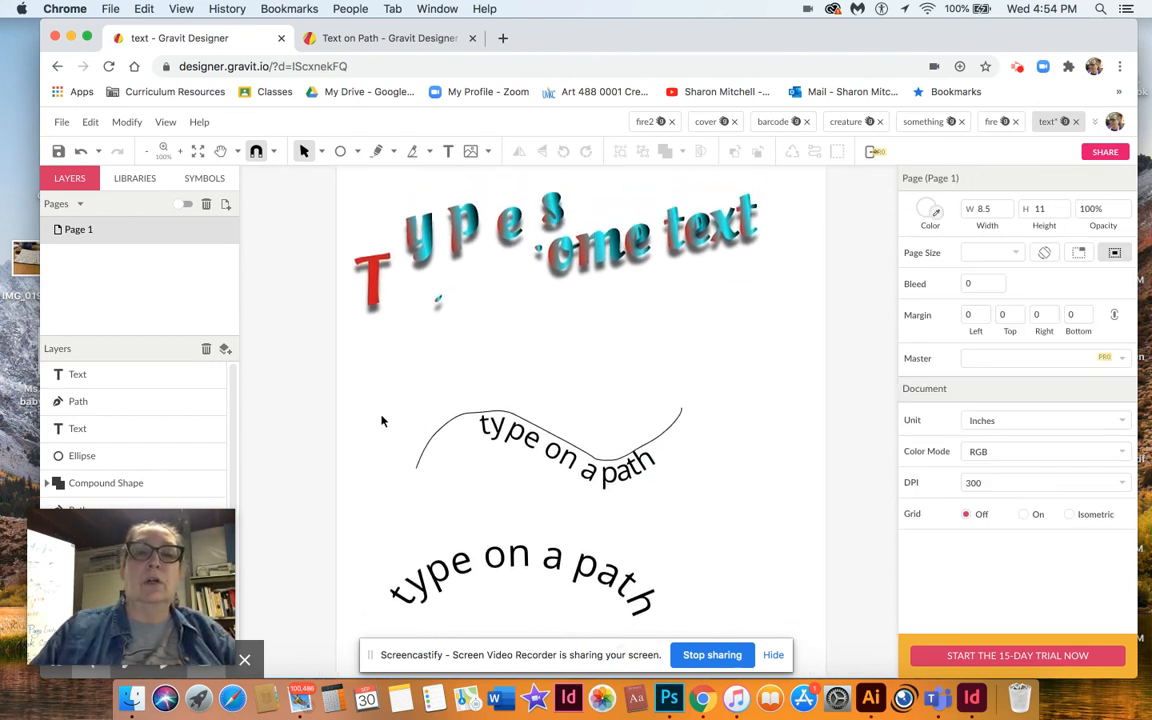
scroll(381, 421, "right", 1)
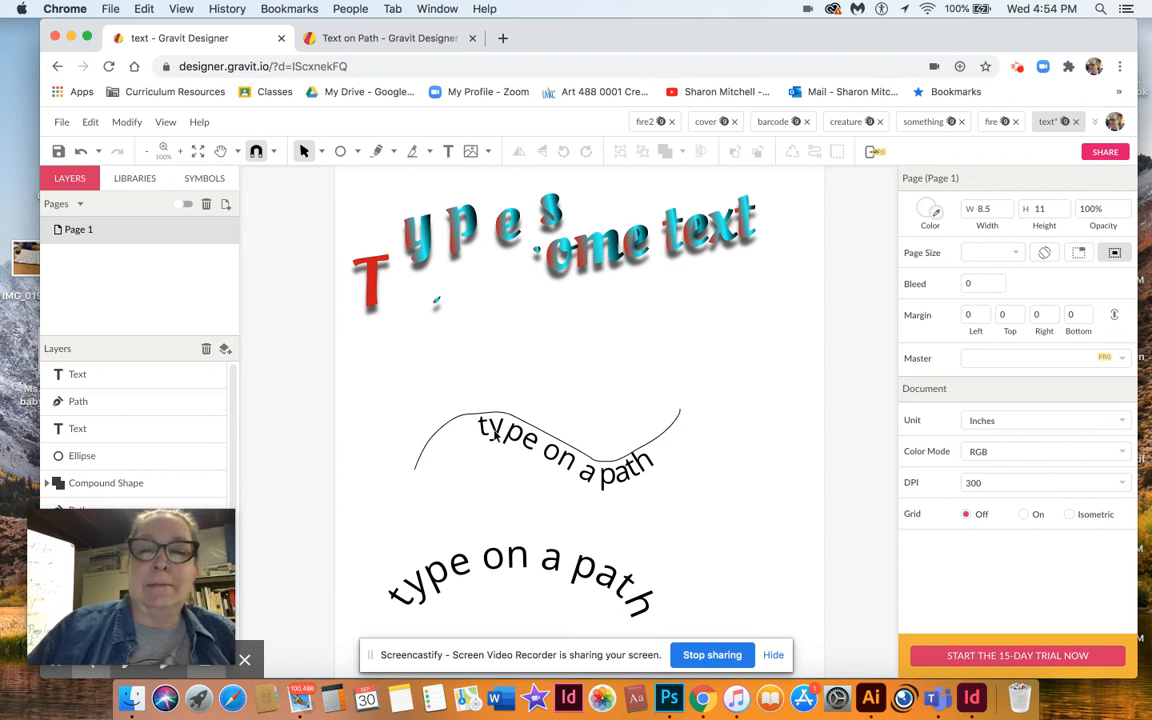